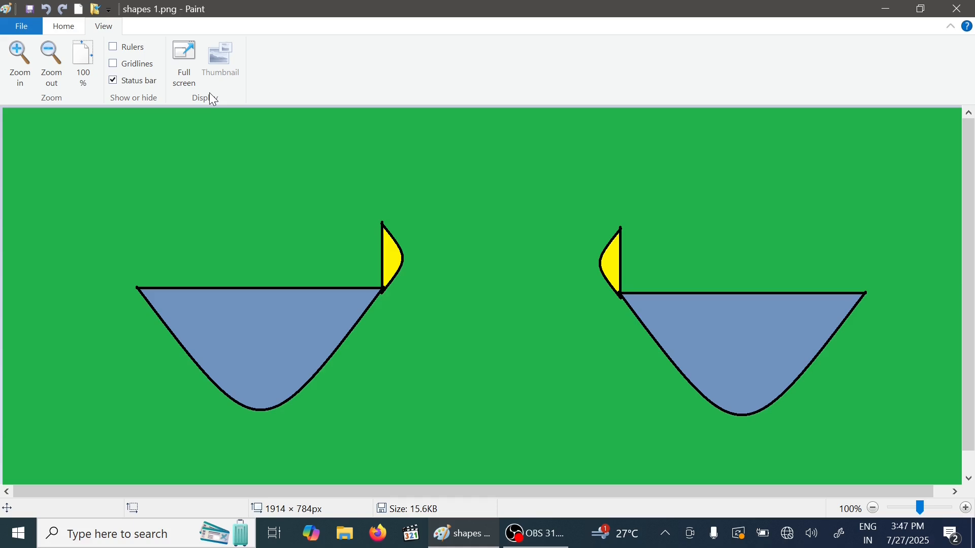
- Zoom in on the shapes picture step by step up to 800%
click(20, 54)
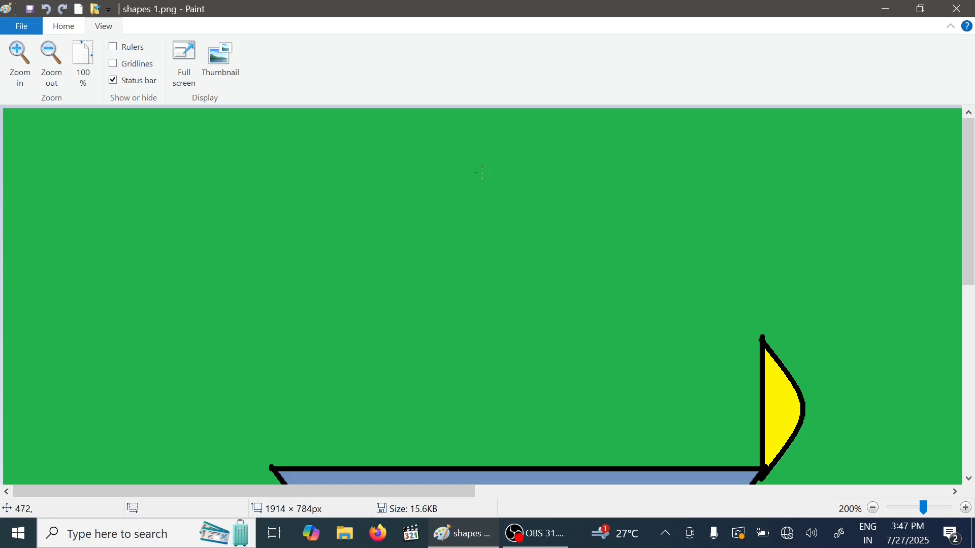
click(473, 259)
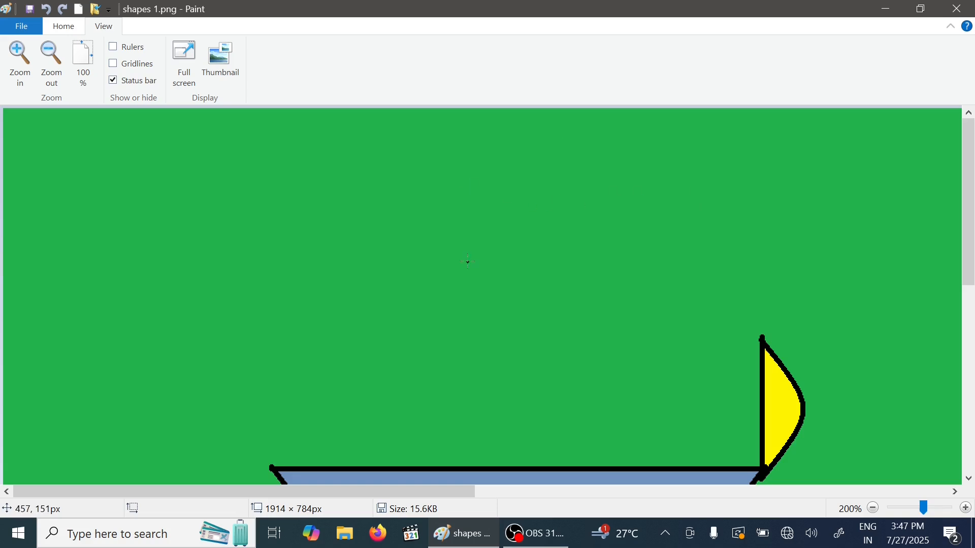
click(16, 64)
click(16, 64)
click(17, 64)
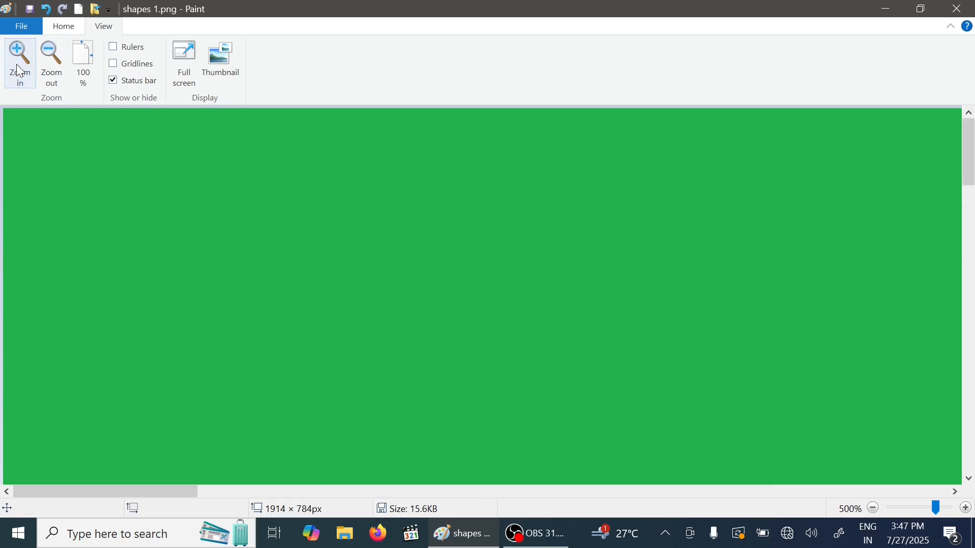
click(16, 64)
click(16, 64)
click(17, 64)
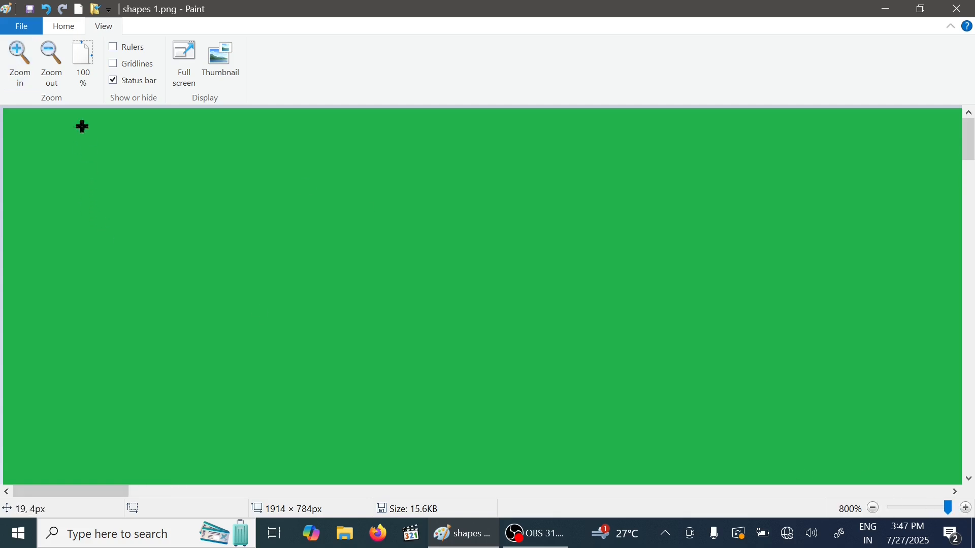
- Zoom out from the picture step by step down to 12.5%
click(58, 71)
click(56, 66)
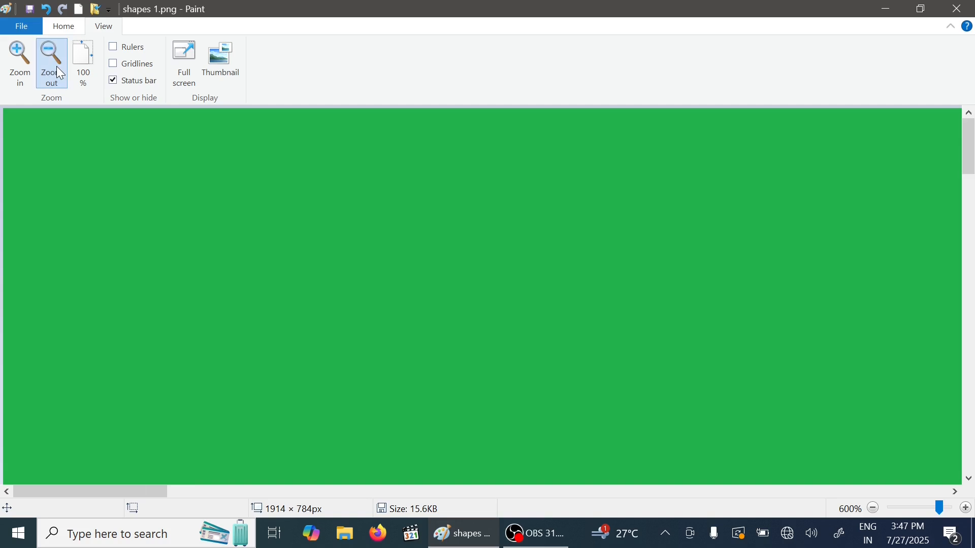
click(57, 66)
click(57, 66)
click(59, 66)
click(59, 66)
click(59, 66)
click(59, 66)
click(60, 67)
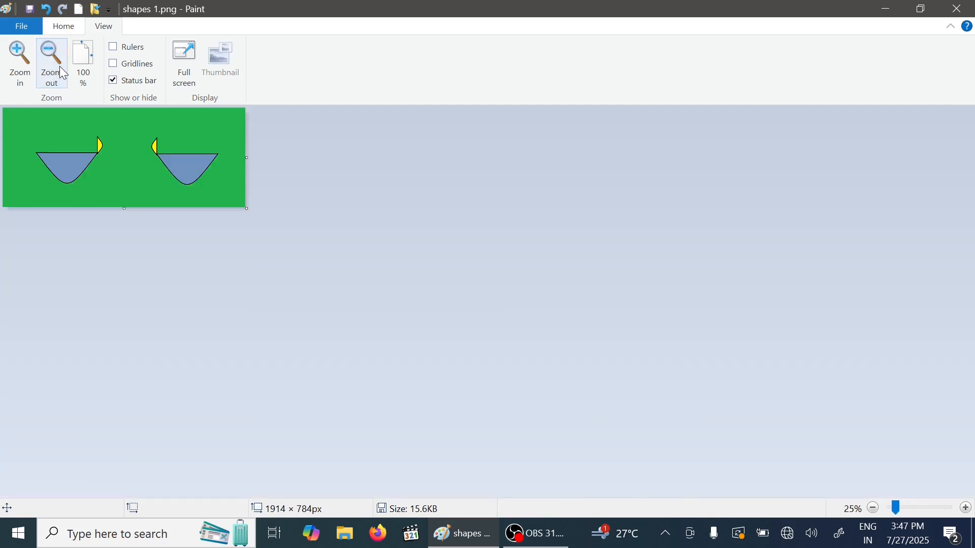
click(60, 67)
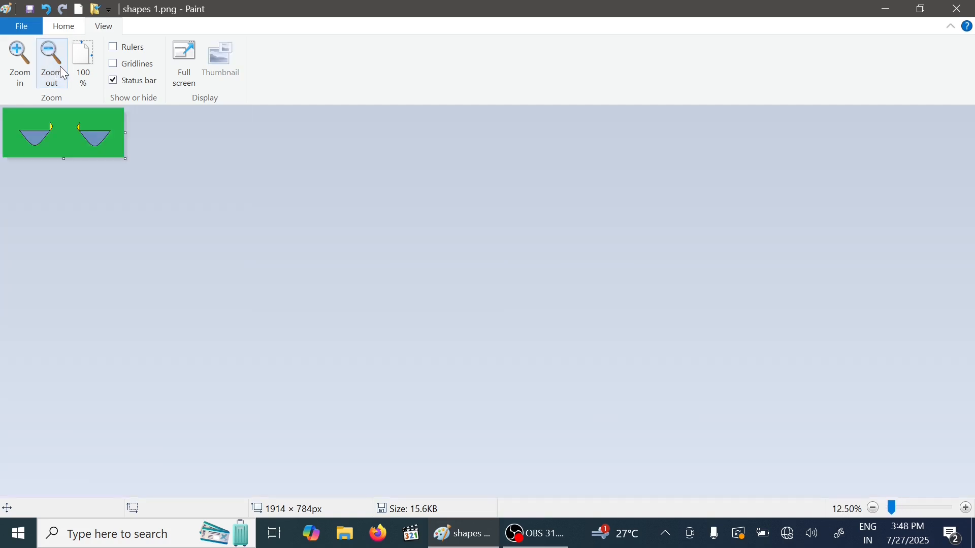
- Zoom back in on the picture to 200%
click(24, 66)
click(23, 66)
click(23, 65)
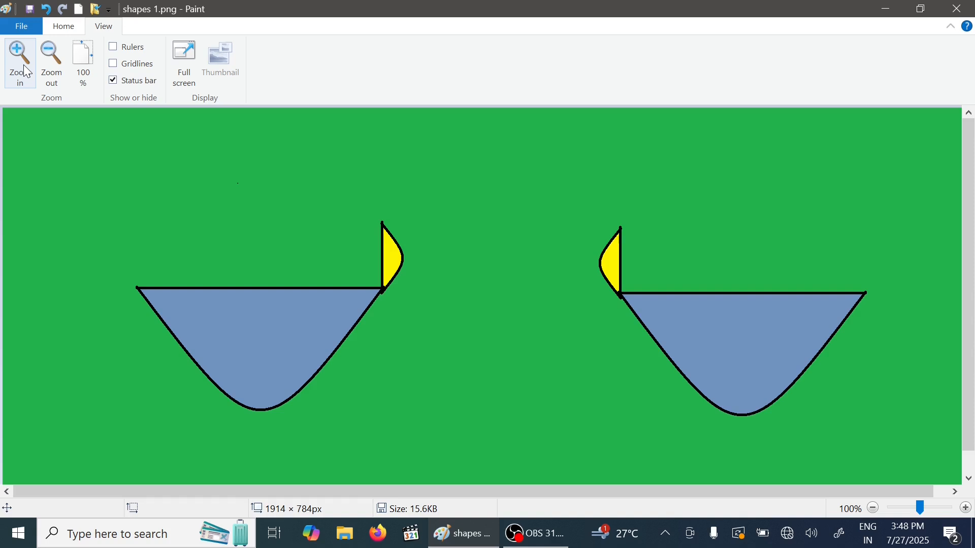
click(23, 63)
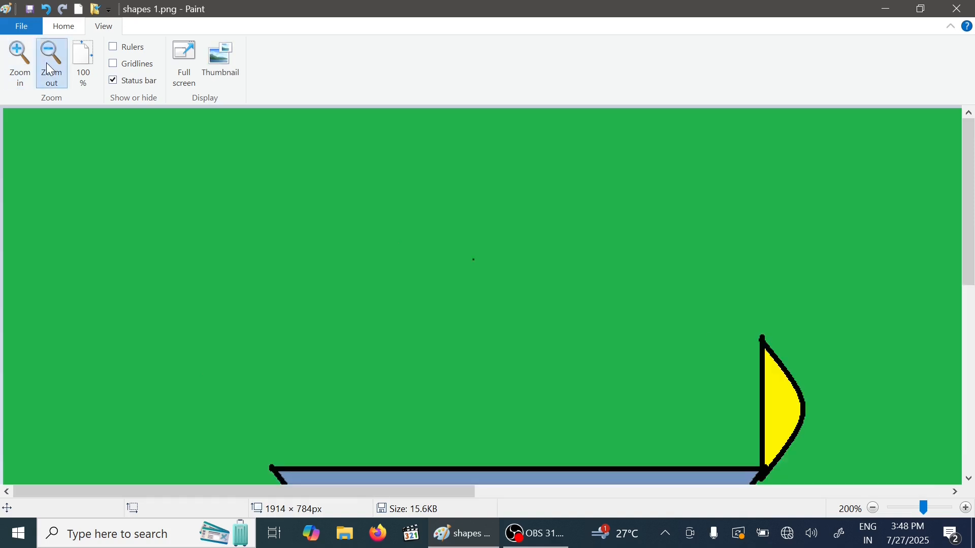
- Zoom out to 25% and reset the picture view to 100%
click(47, 63)
click(47, 63)
click(47, 63)
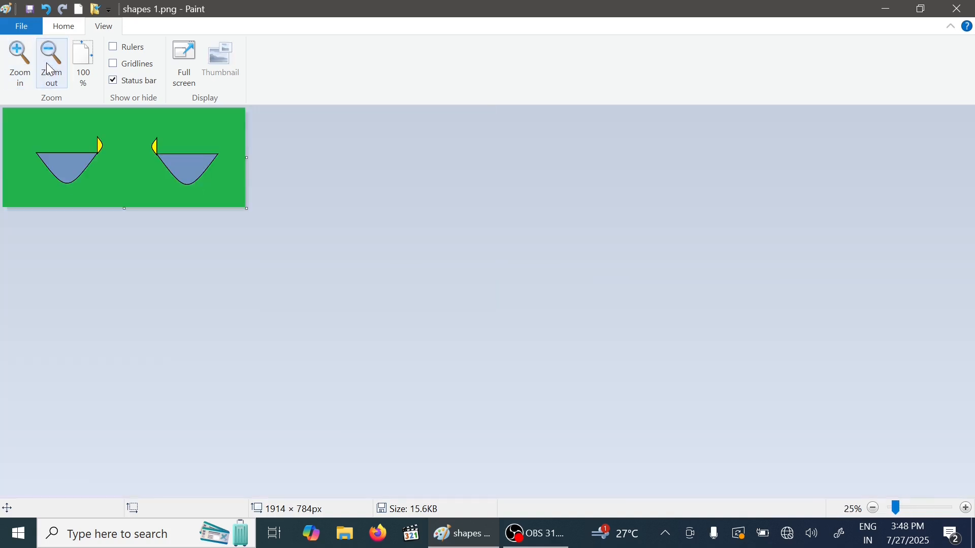
click(85, 63)
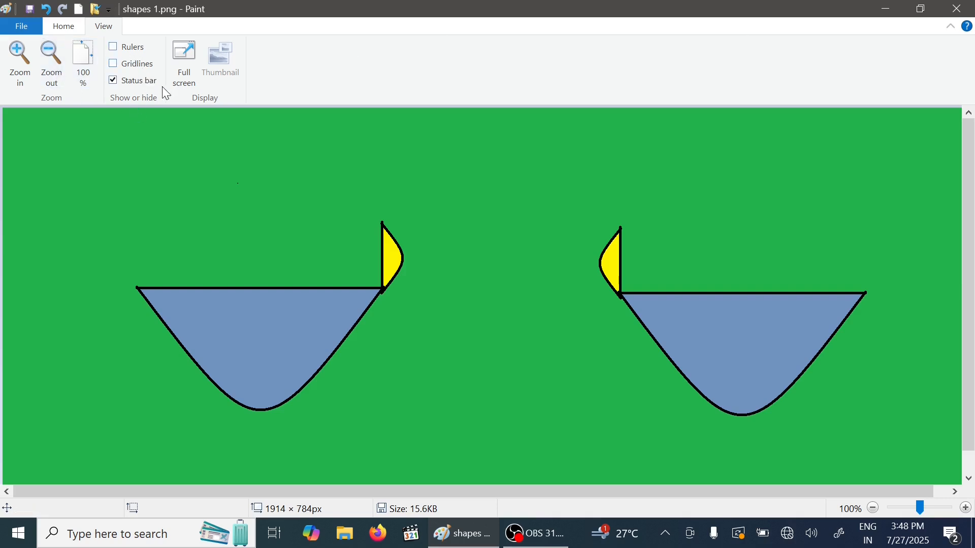
- Show the rulers and hide them again, and do the same with the gridlines
click(130, 47)
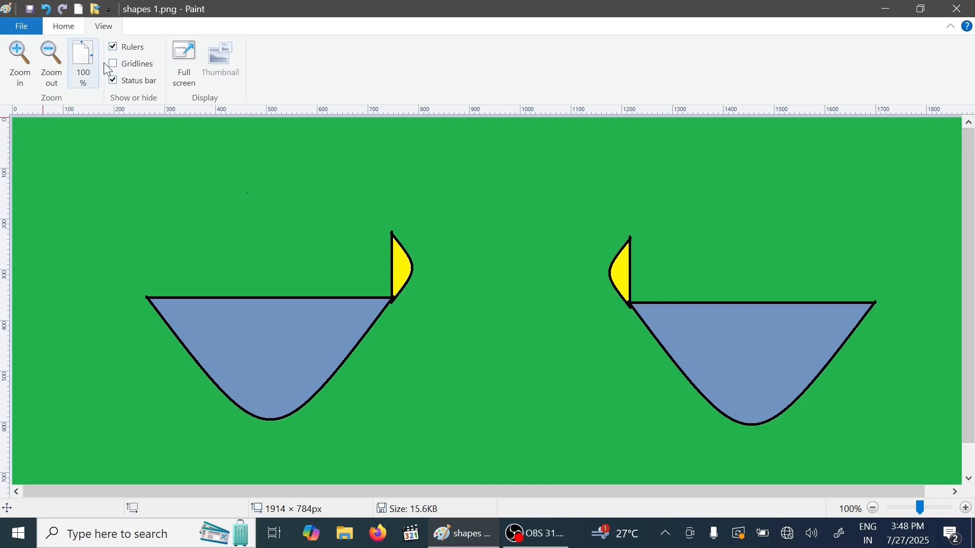
click(125, 49)
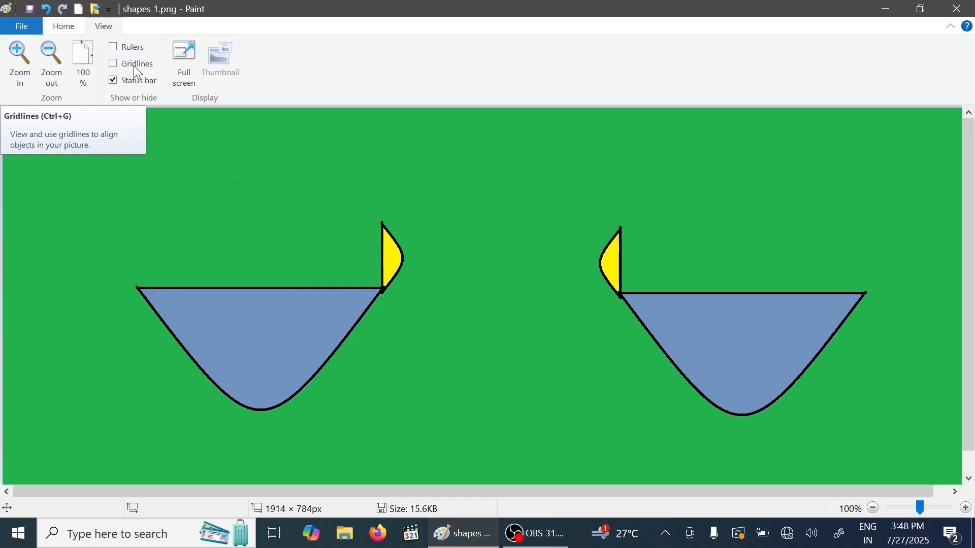
click(134, 66)
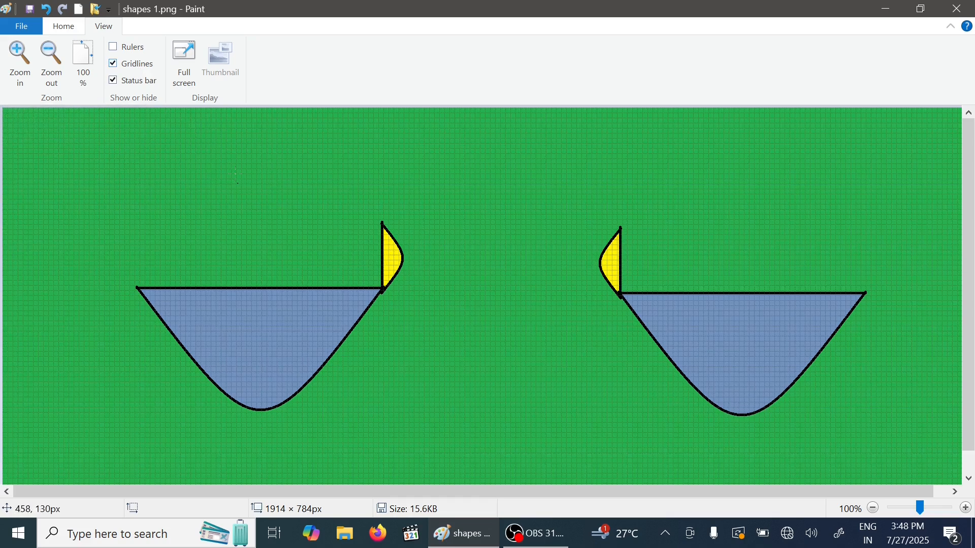
click(123, 70)
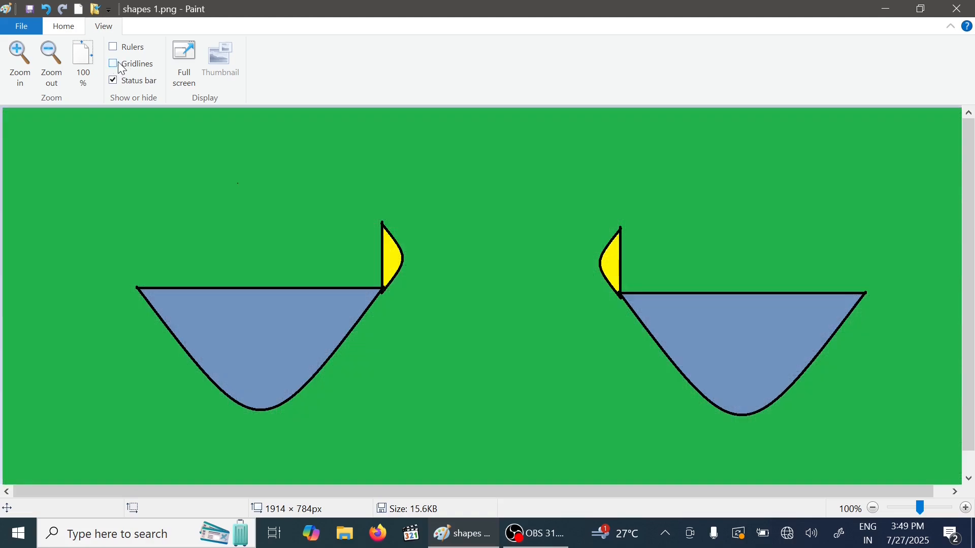
- Start a new blank picture without saving the changes to shapes 1.png, and show the gridlines
click(21, 26)
click(60, 65)
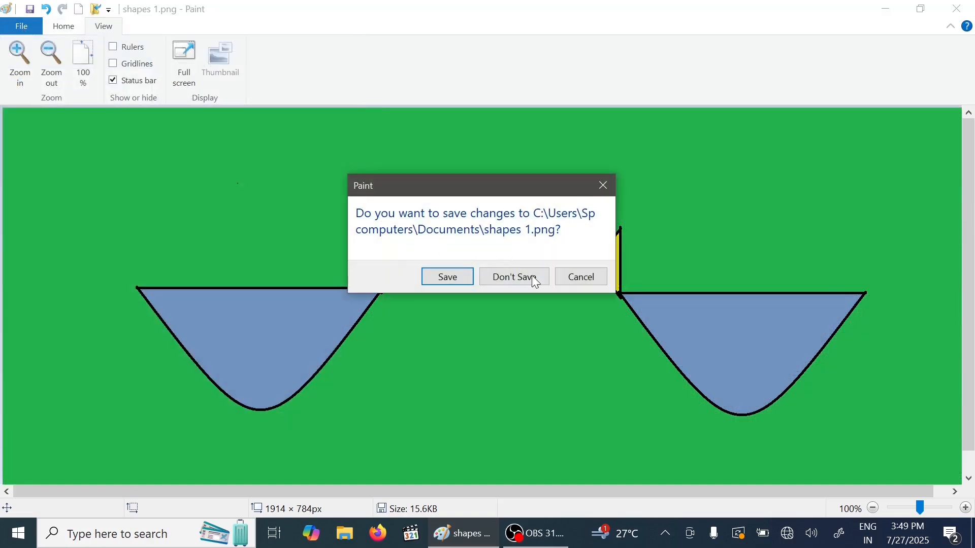
click(531, 276)
click(129, 65)
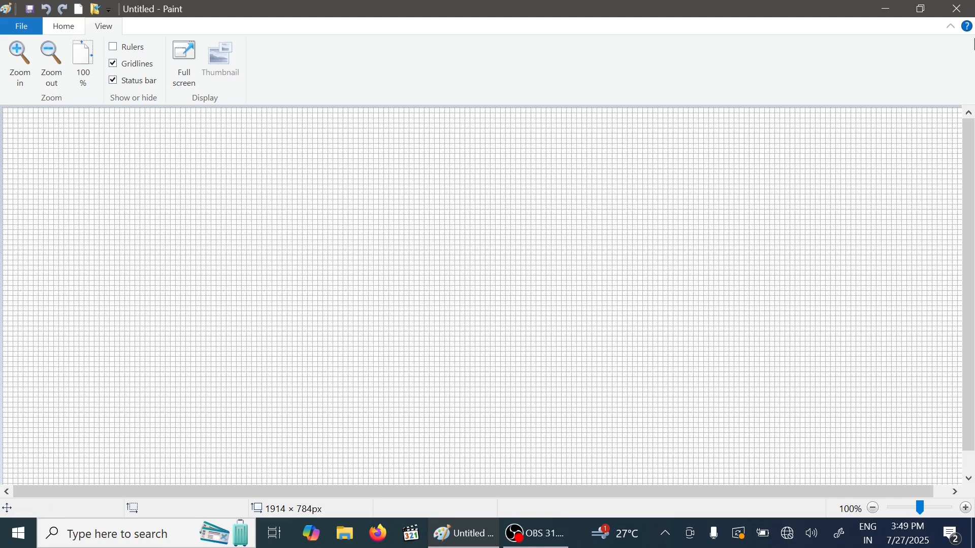
- Close Paint, reopen it from the desktop, and hide the gridlines on the blank canvas
click(957, 9)
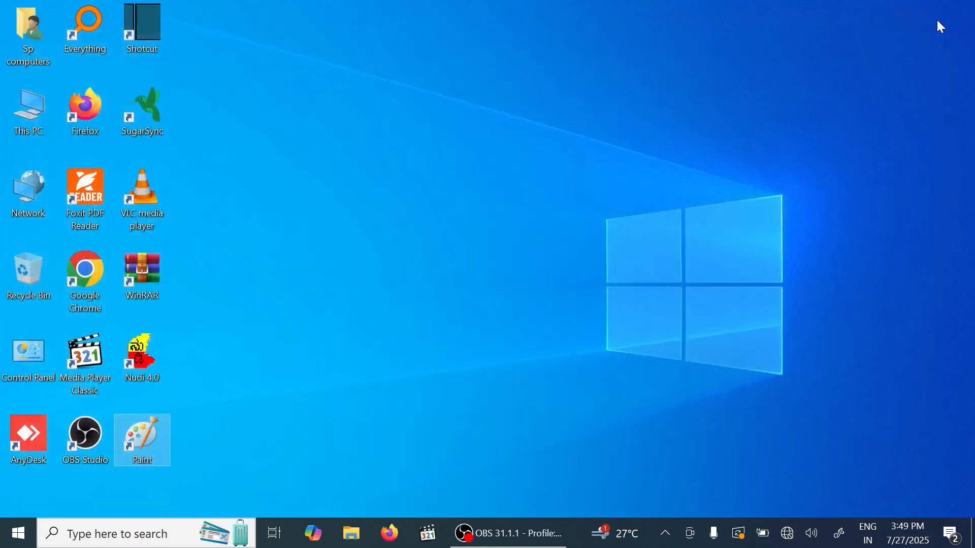
double_click(145, 444)
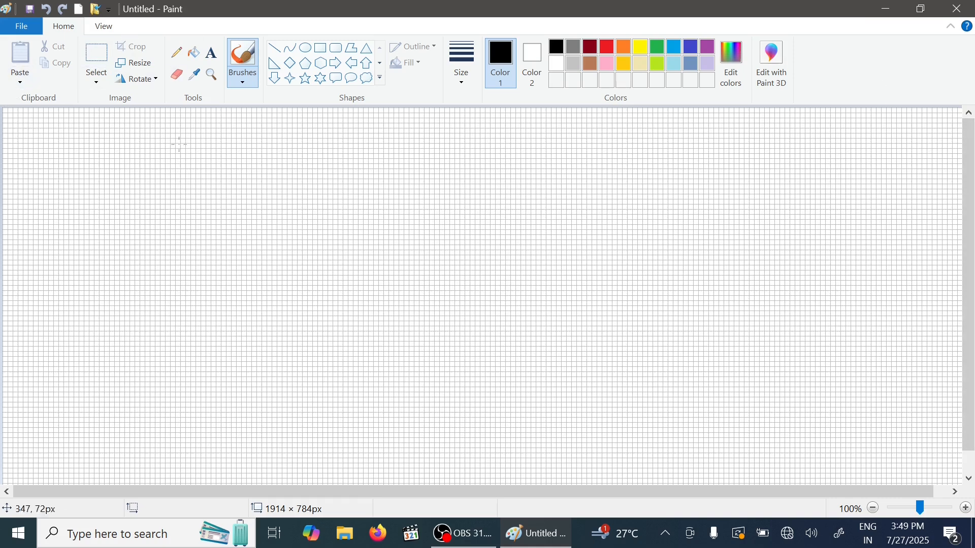
click(103, 26)
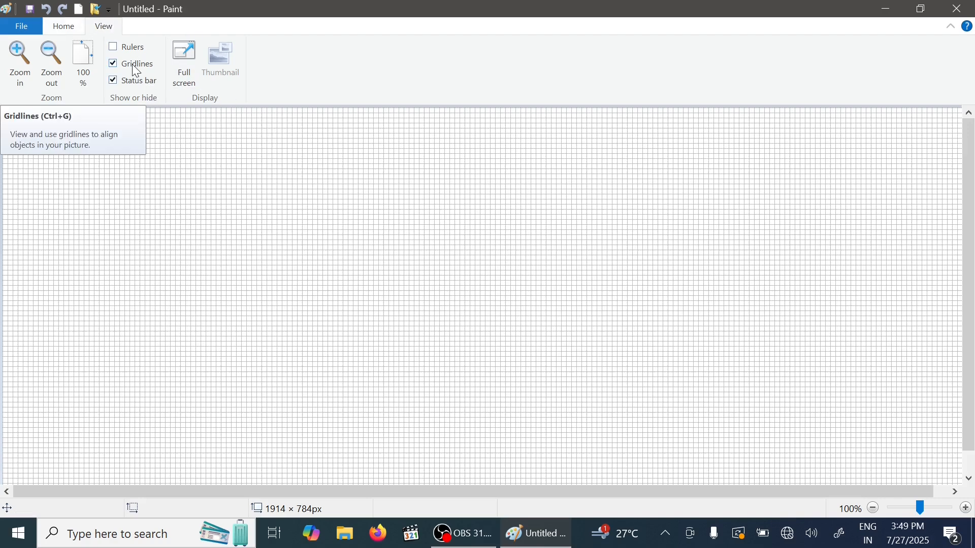
click(113, 65)
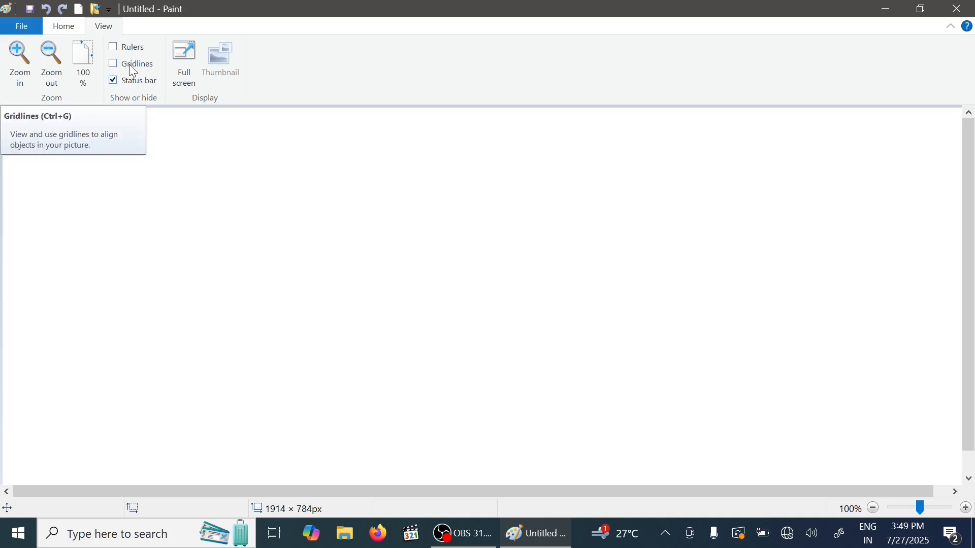
- Show and hide the gridlines on the blank canvas twice
click(129, 64)
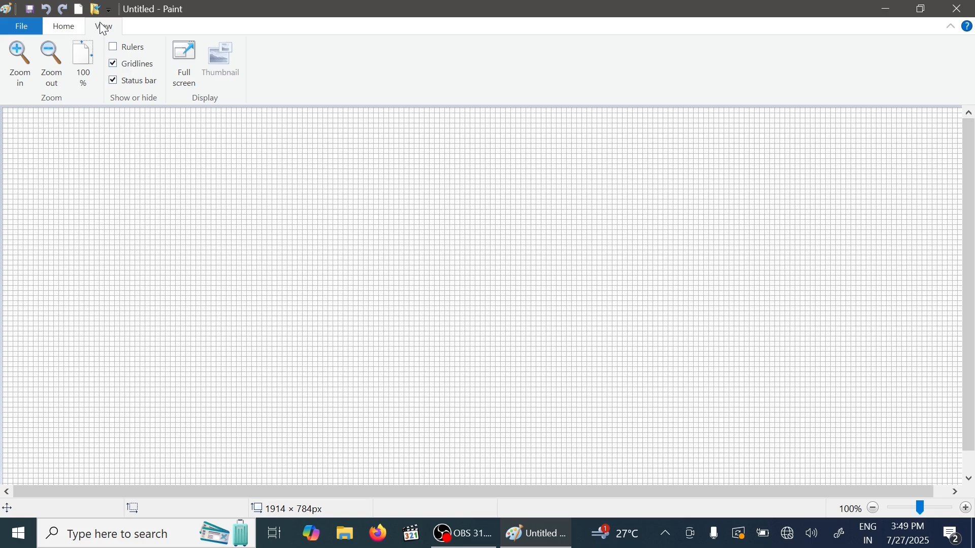
click(130, 64)
click(129, 63)
click(131, 65)
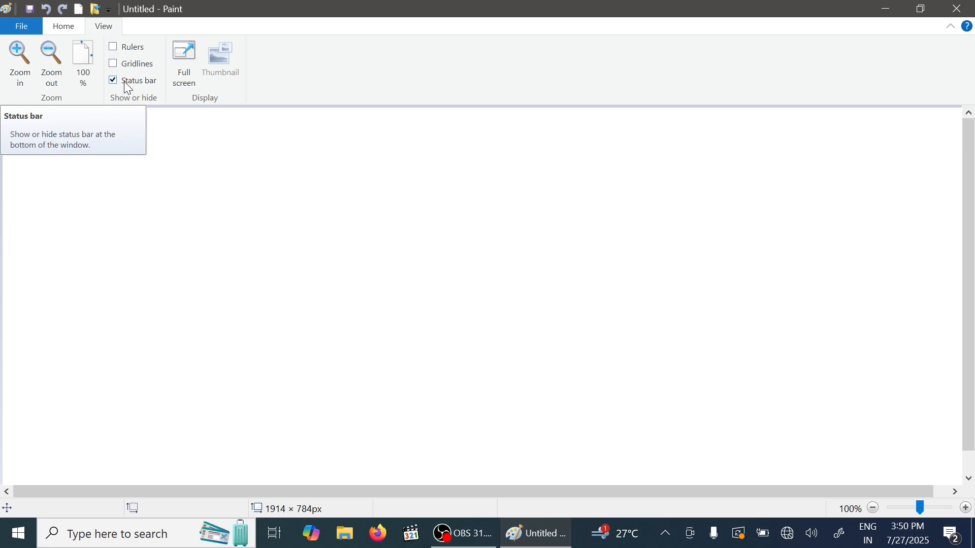
- Hide the status bar and show it again, two times in a row
click(124, 81)
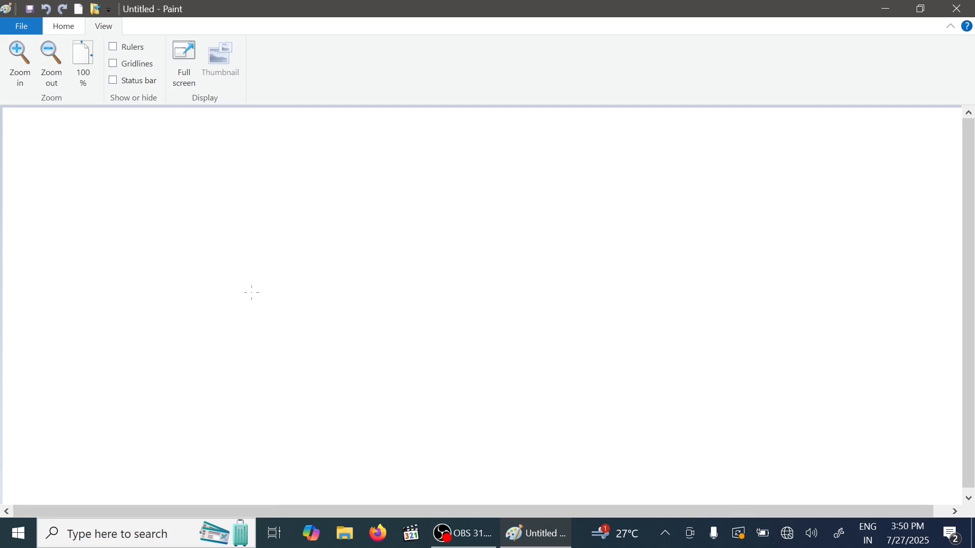
click(136, 81)
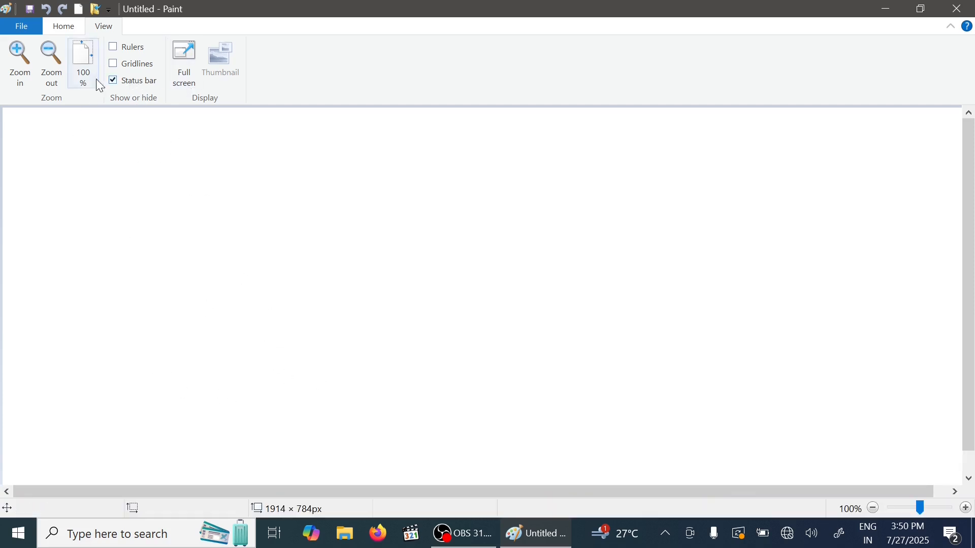
click(123, 80)
click(124, 81)
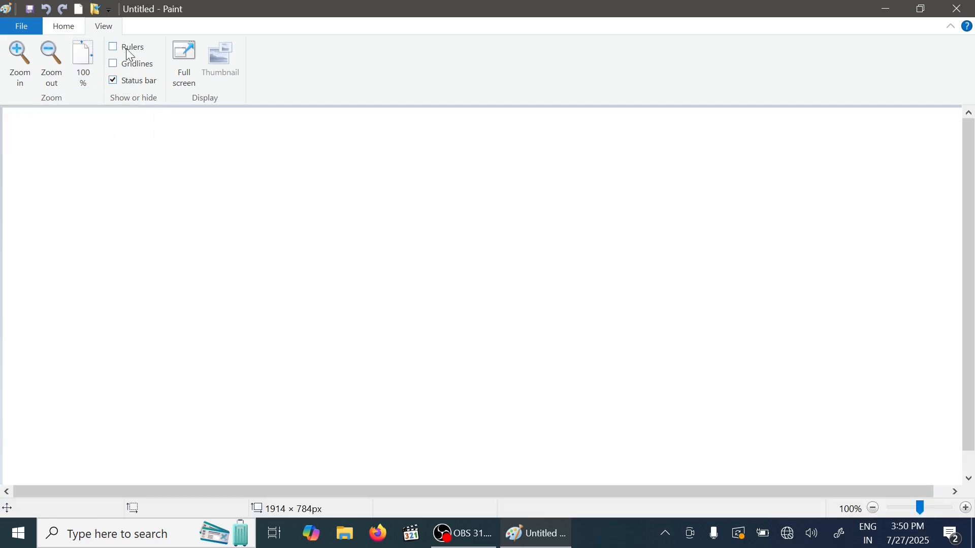
- Show the rulers and gridlines together on the blank canvas, and hide both again
click(126, 49)
click(131, 66)
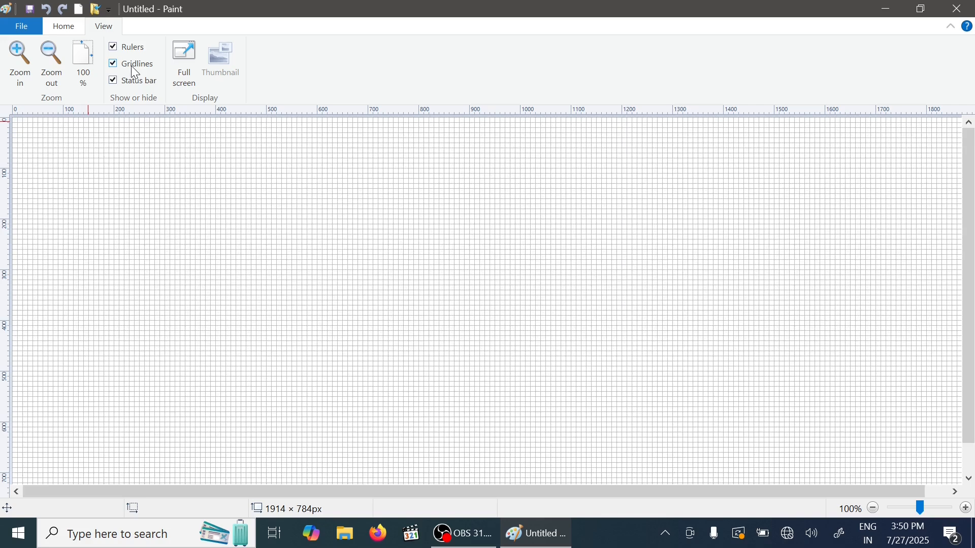
click(124, 65)
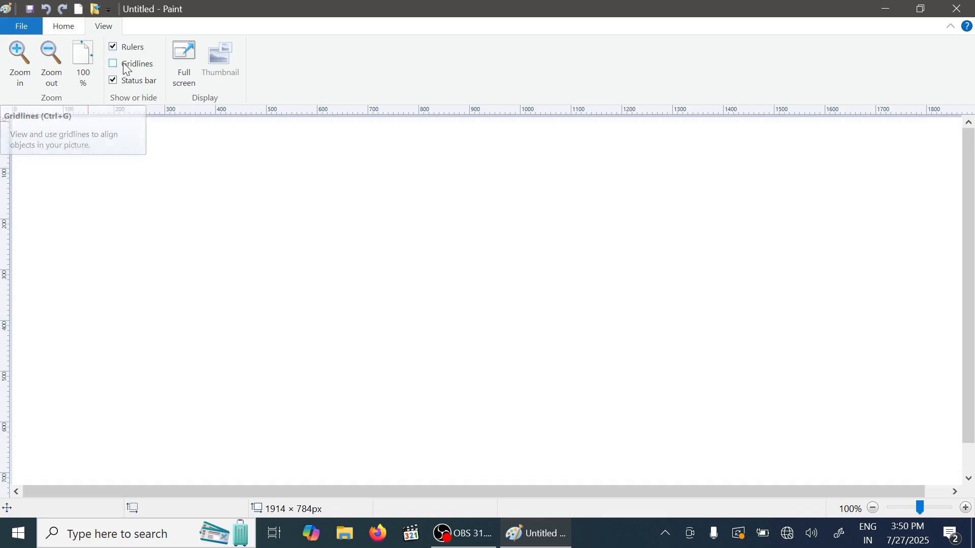
click(121, 49)
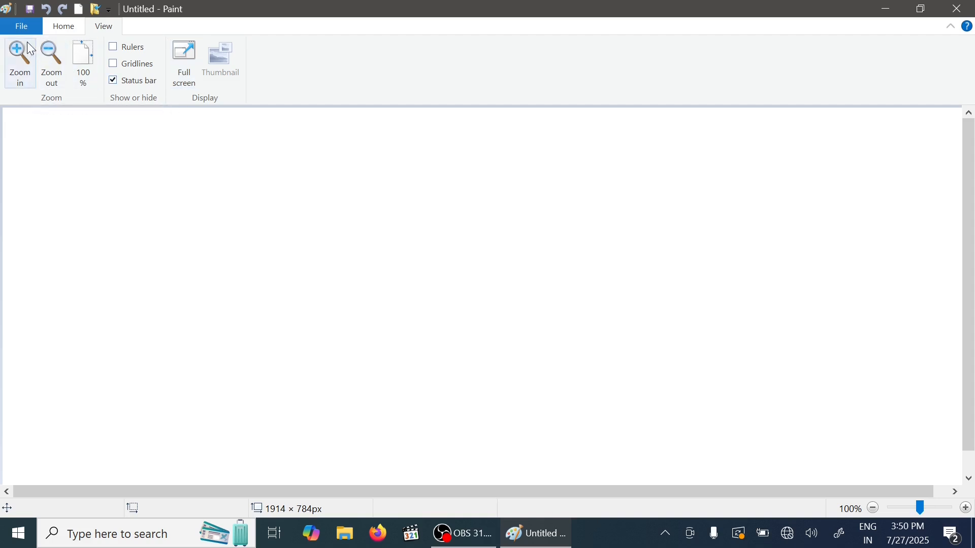
- Open the recent picture shapes 1.png, view it in full screen, and return to the normal window
click(31, 28)
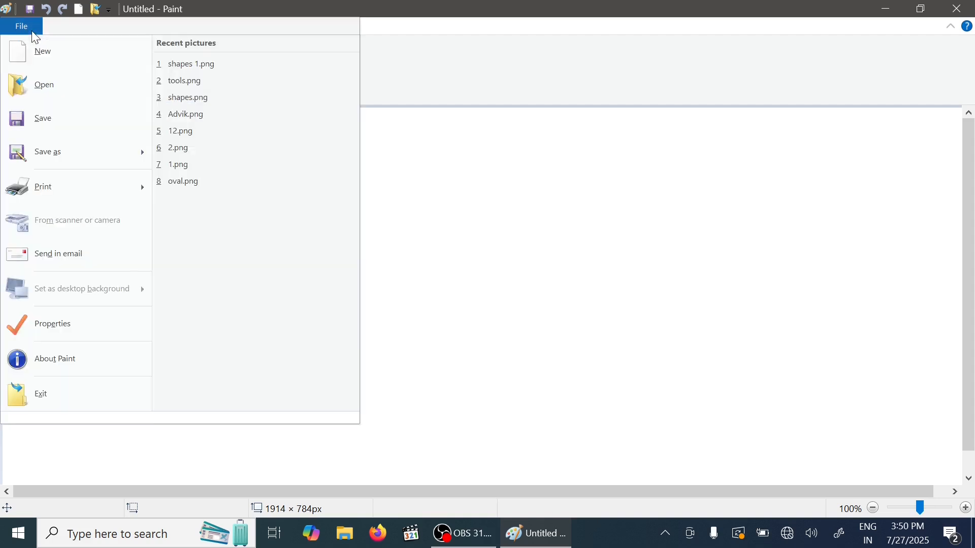
click(207, 64)
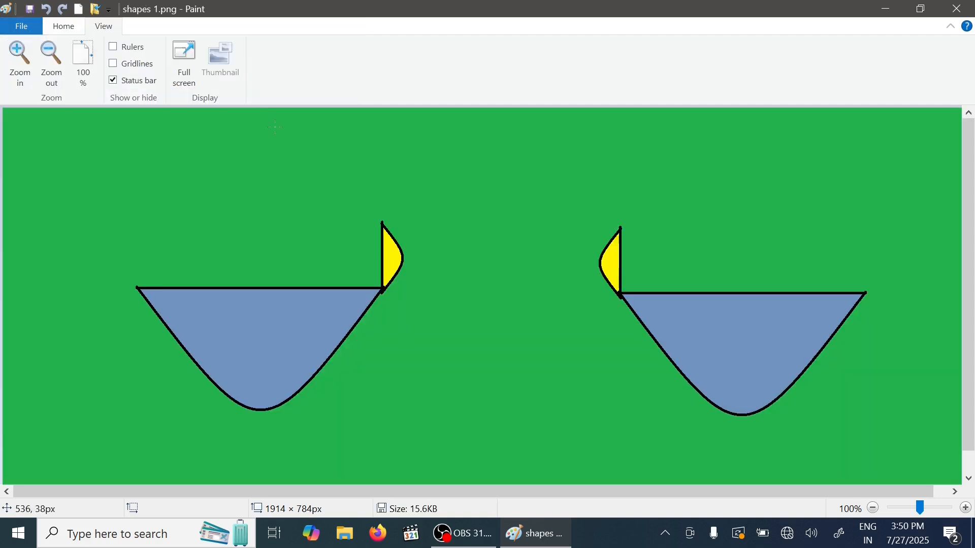
click(185, 53)
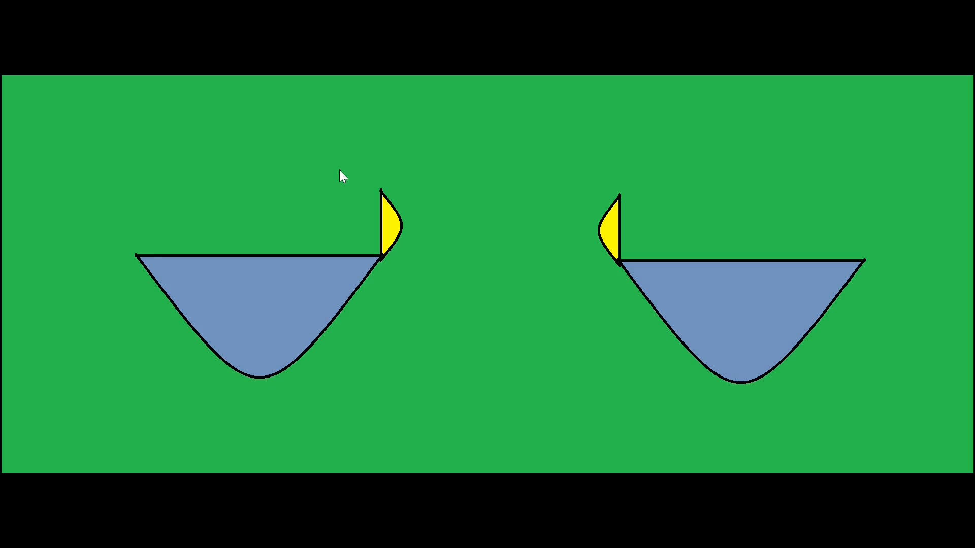
click(451, 177)
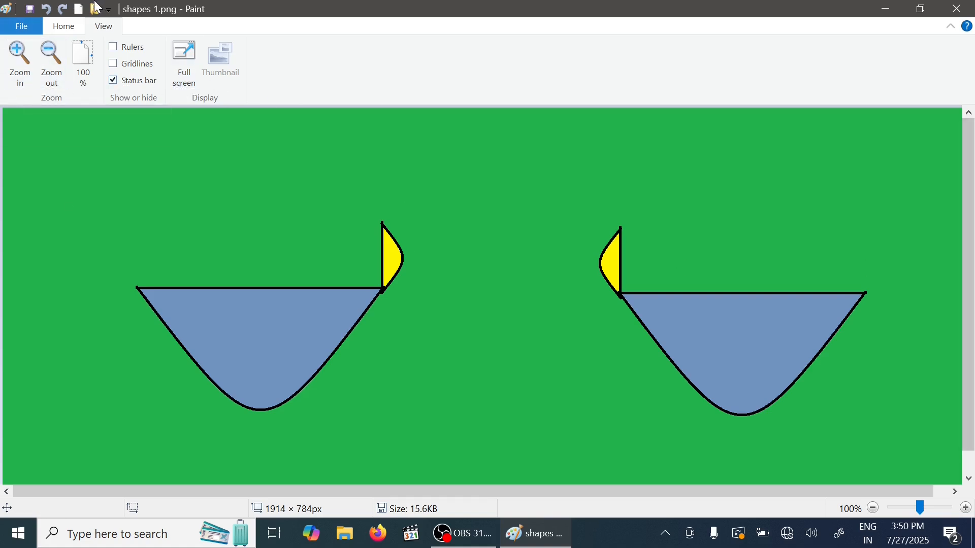
click(71, 27)
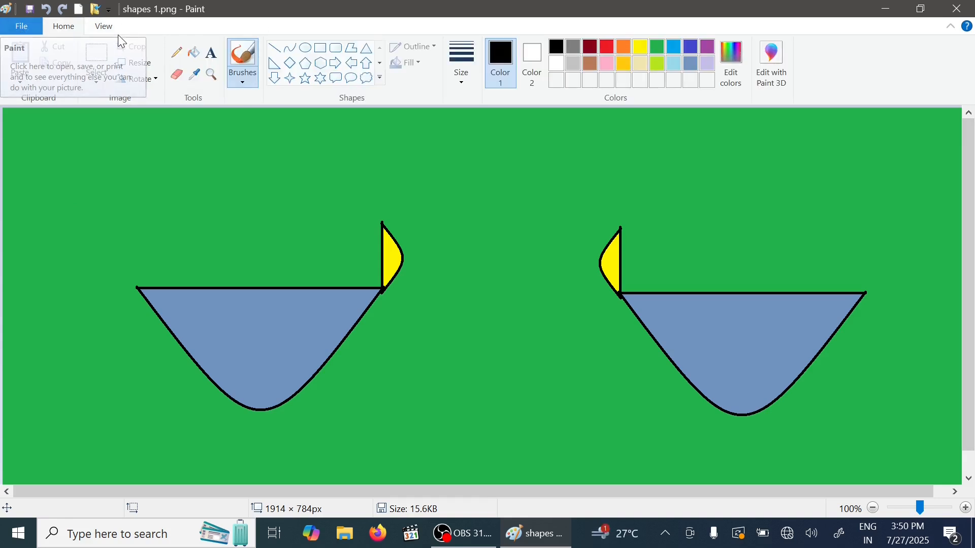
click(17, 30)
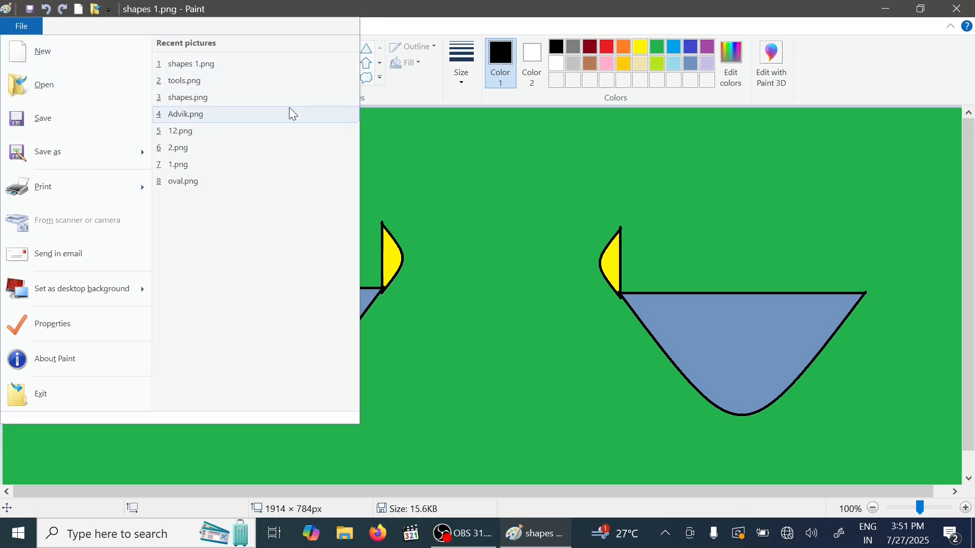
- Start a new picture and draw a hexagon, an oval callout about 309×363 px, a cloud callout about 503×346 px and a second hexagon about 230×141 px
click(69, 45)
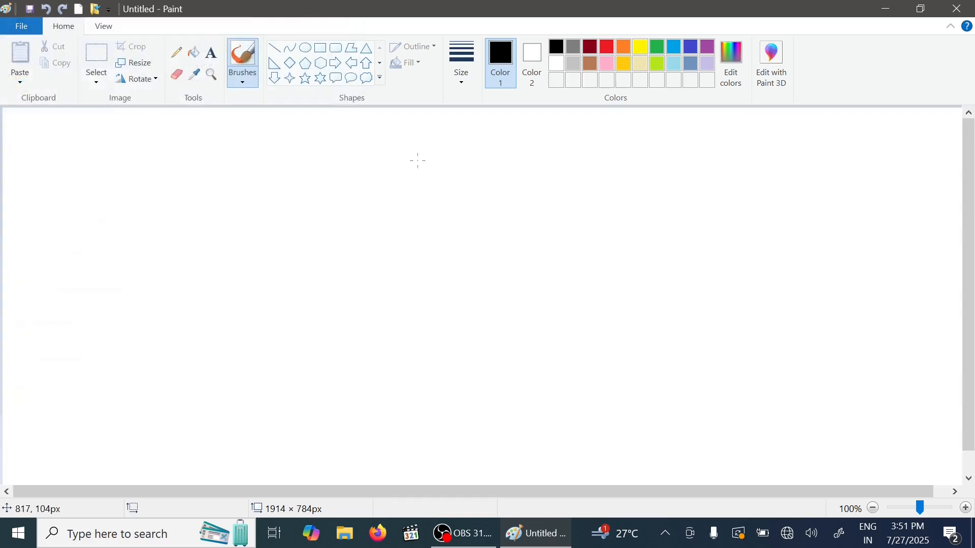
click(320, 65)
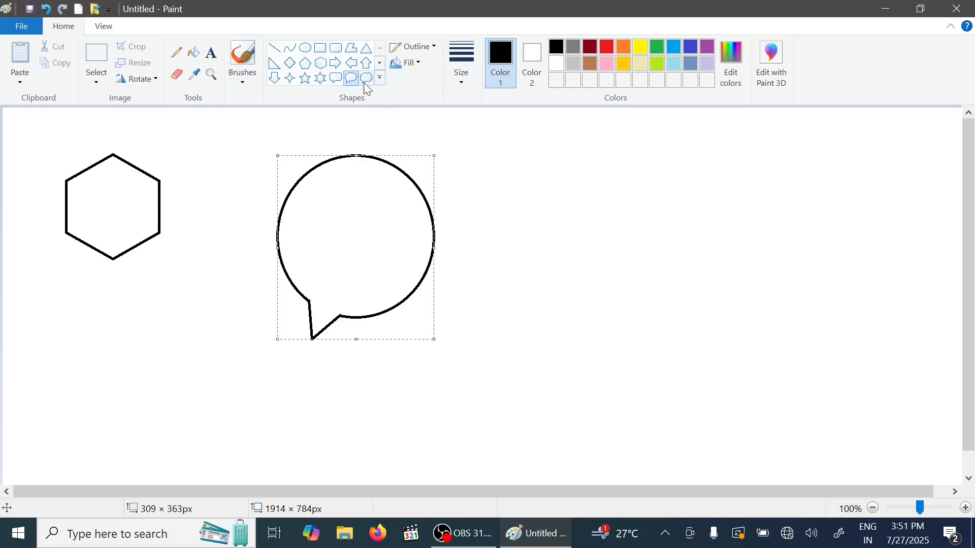
click(367, 78)
drag(486, 148, 742, 324)
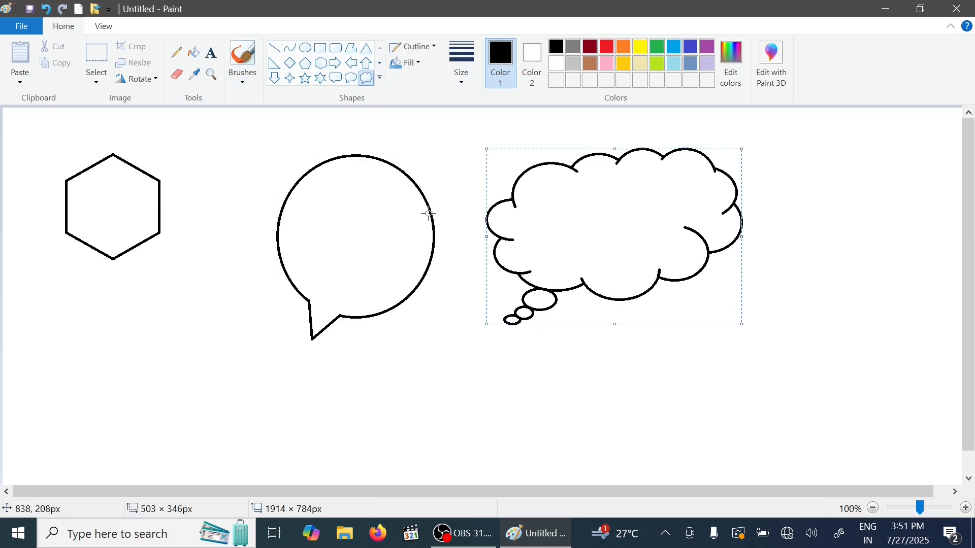
click(321, 64)
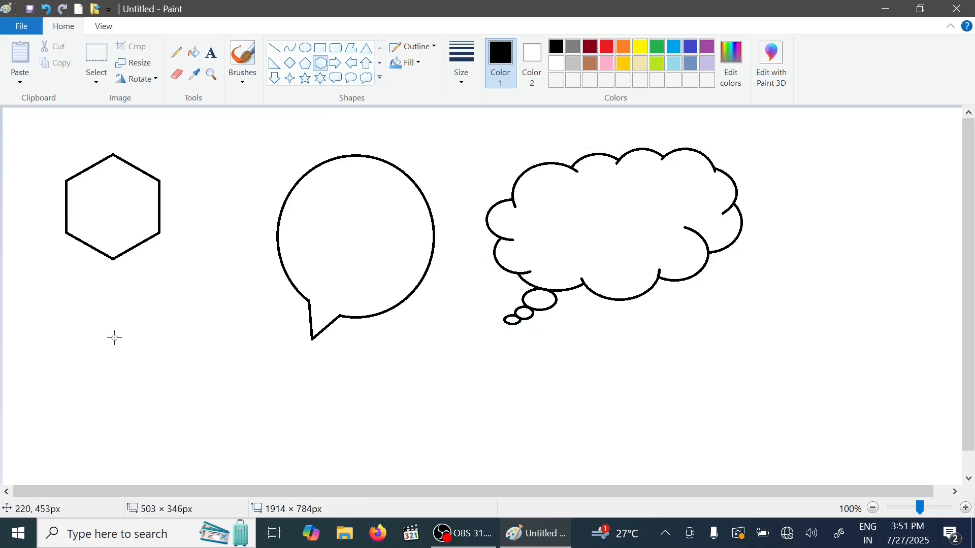
drag(37, 313, 153, 384)
- Save the picture with the hexagons and callouts in the Documents folder as a PNG named shapes 2
click(22, 26)
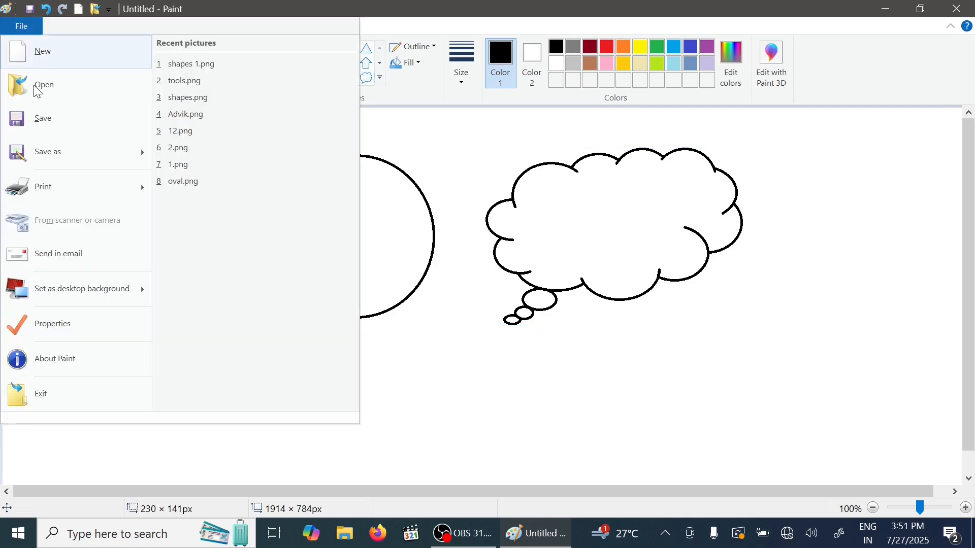
click(50, 122)
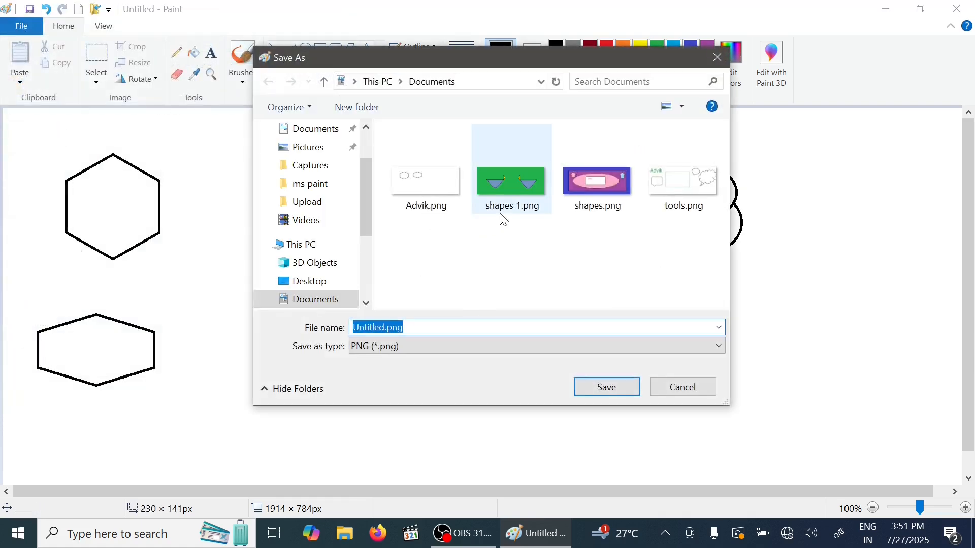
text(ex)
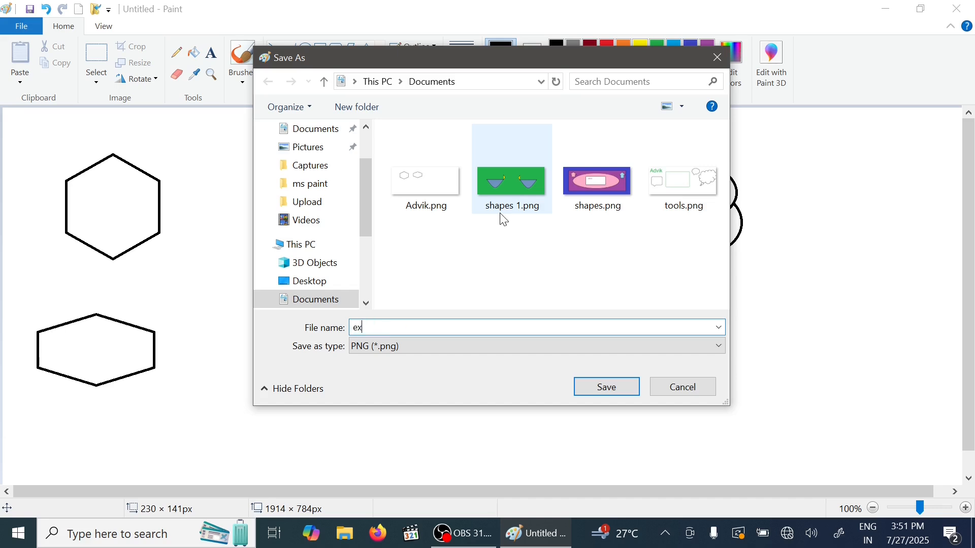
text(ample)
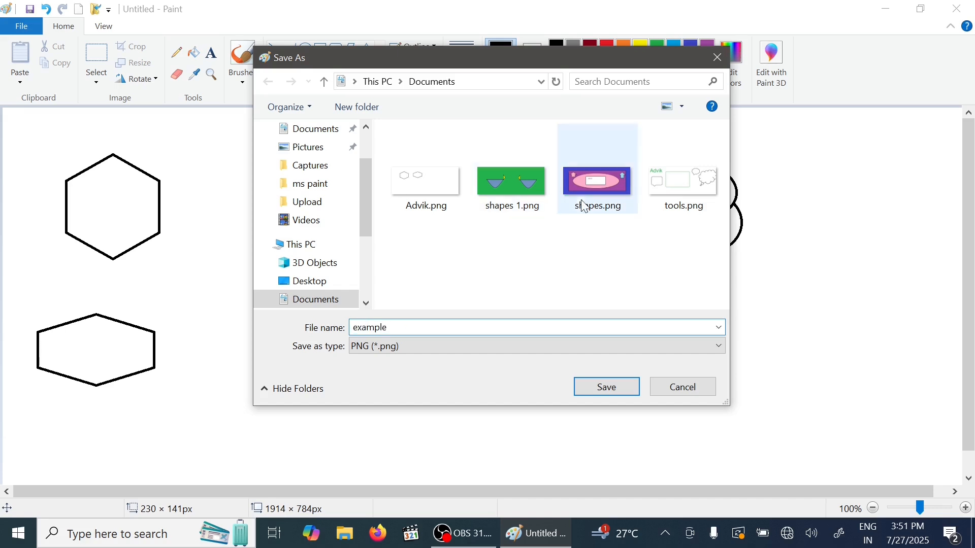
key(BackSpace)
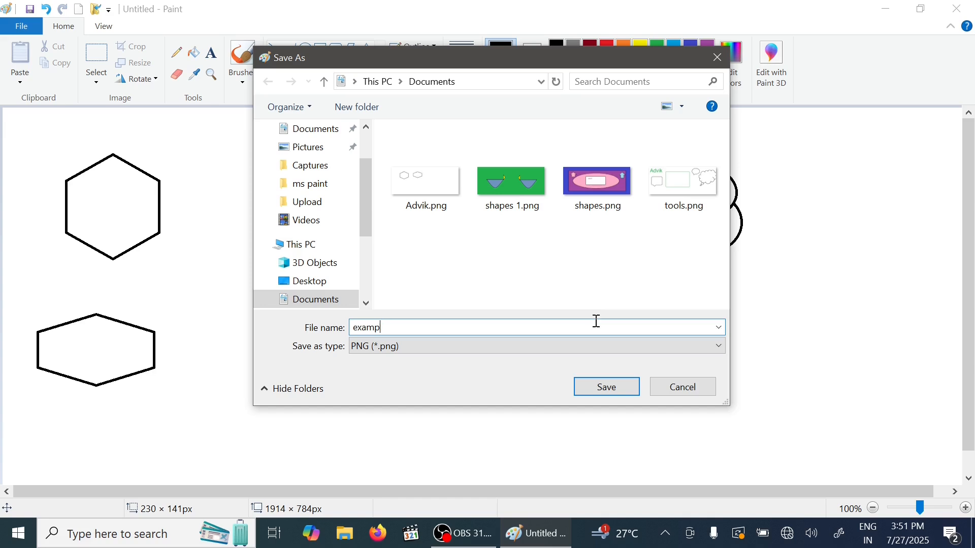
key(BackSpace)
key(BackSpace)
key(BackSpace)
key(BackSpace)
key(BackSpace)
text(shapes )
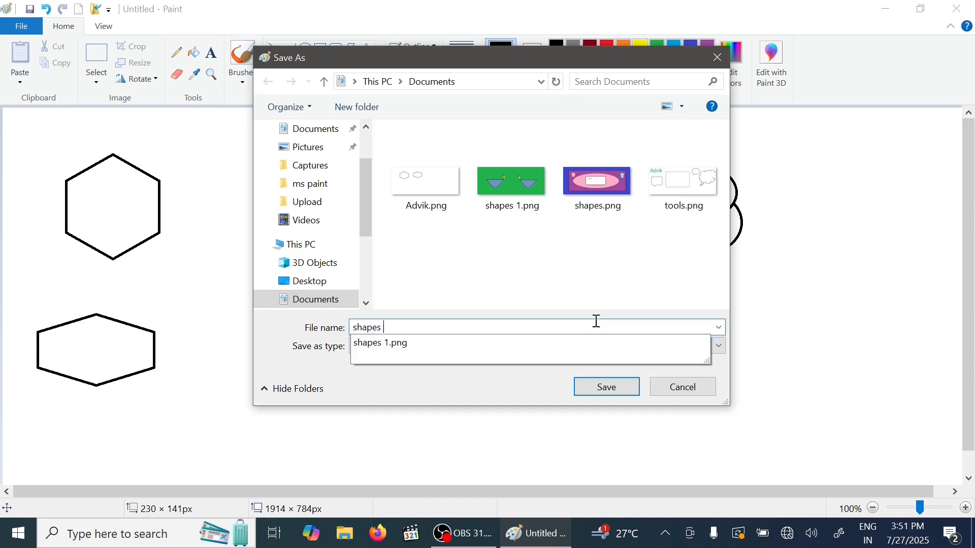
text(2)
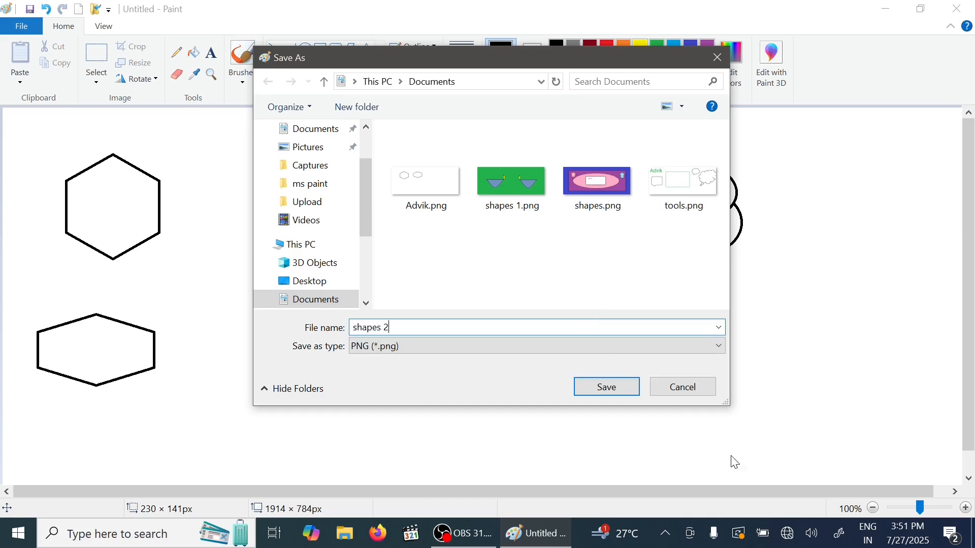
click(608, 388)
- Start a new blank picture, and open shapes.png from the Documents folder
click(20, 24)
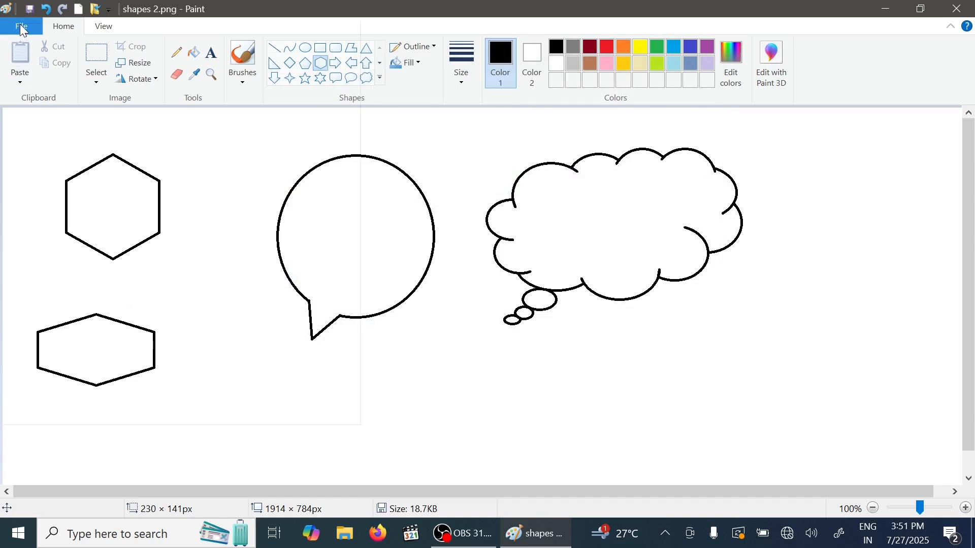
click(30, 51)
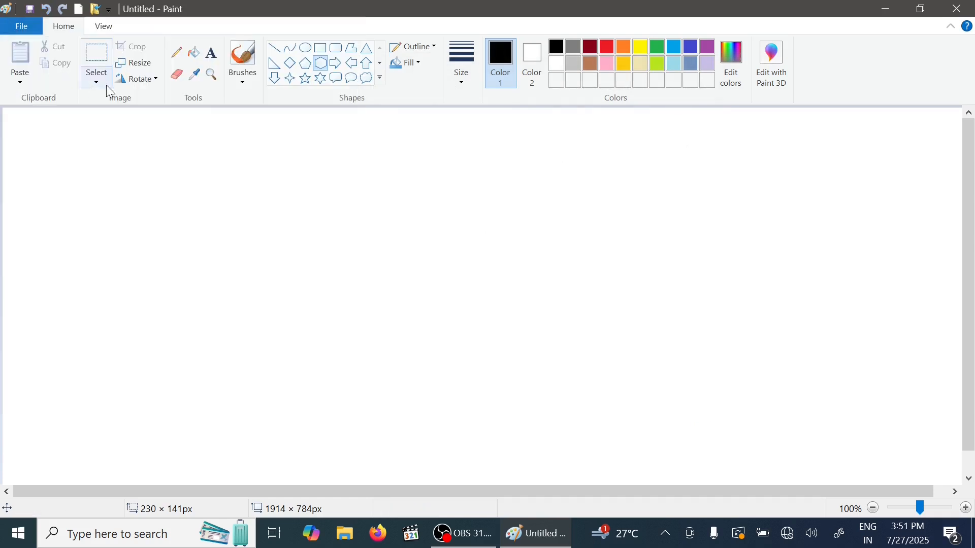
key(alt+f)
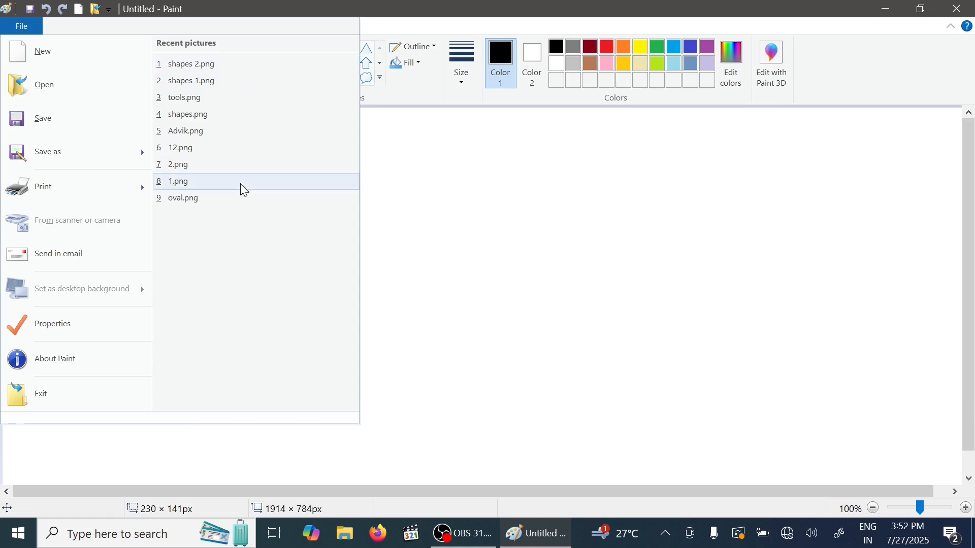
click(80, 87)
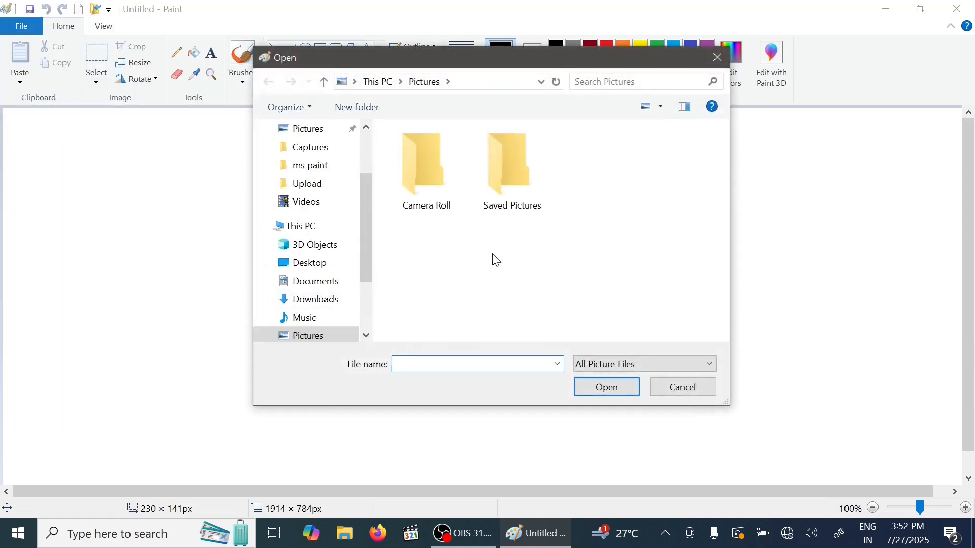
click(316, 282)
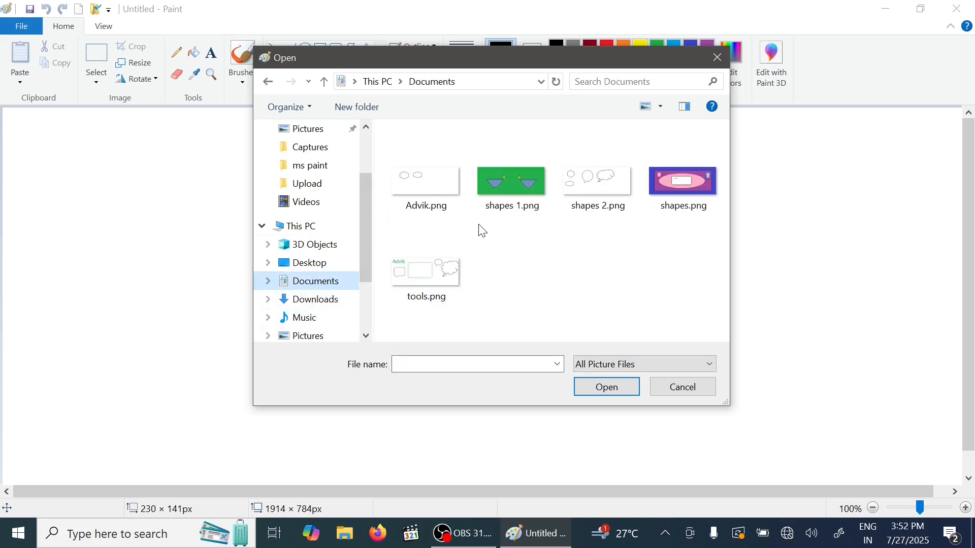
click(519, 188)
click(598, 185)
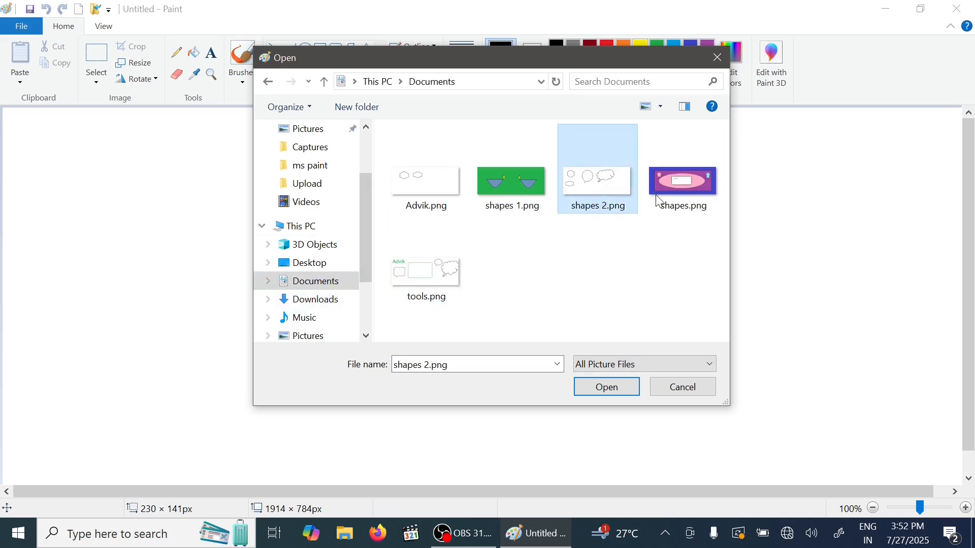
click(676, 198)
click(449, 267)
click(523, 189)
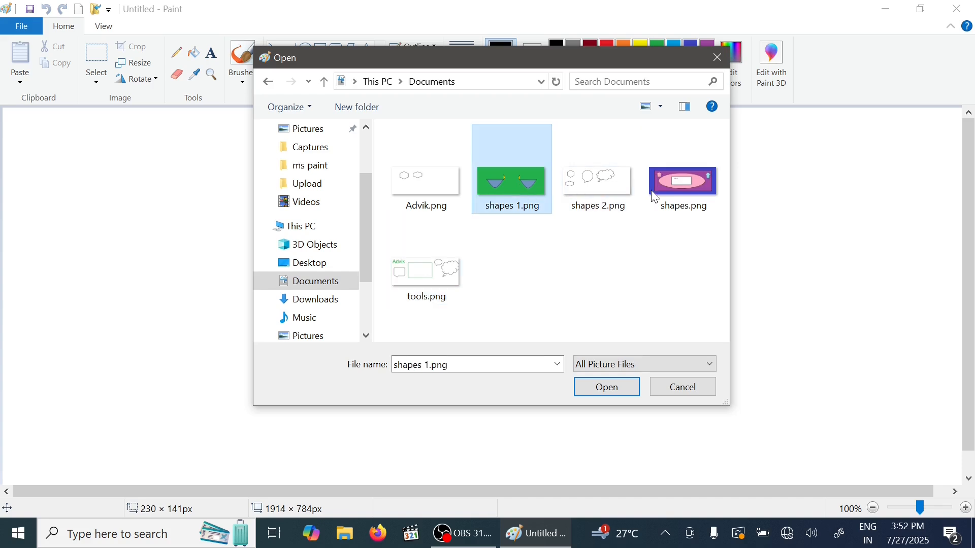
click(660, 194)
click(604, 387)
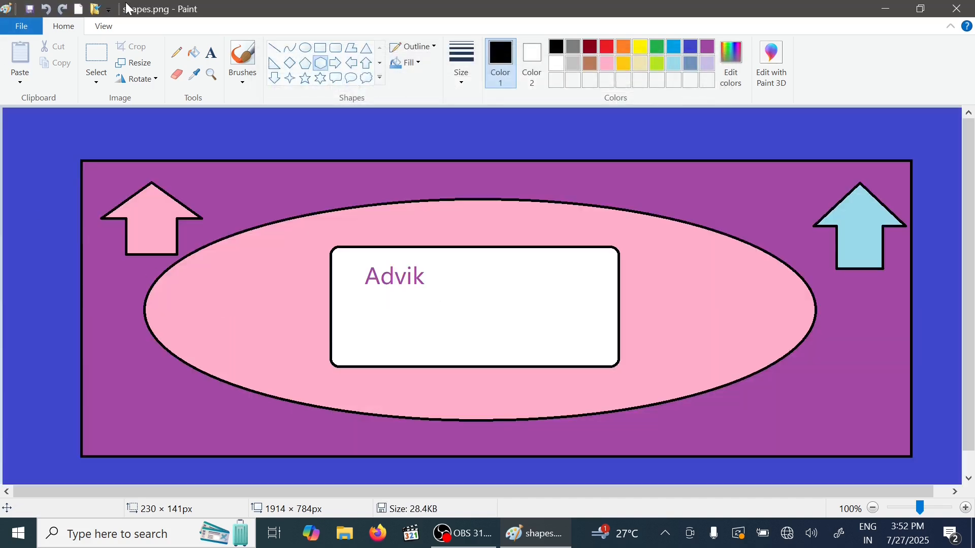
- Start a new blank picture and draw a right-pointing arrow about 389×313 px in the upper left of the canvas
click(30, 25)
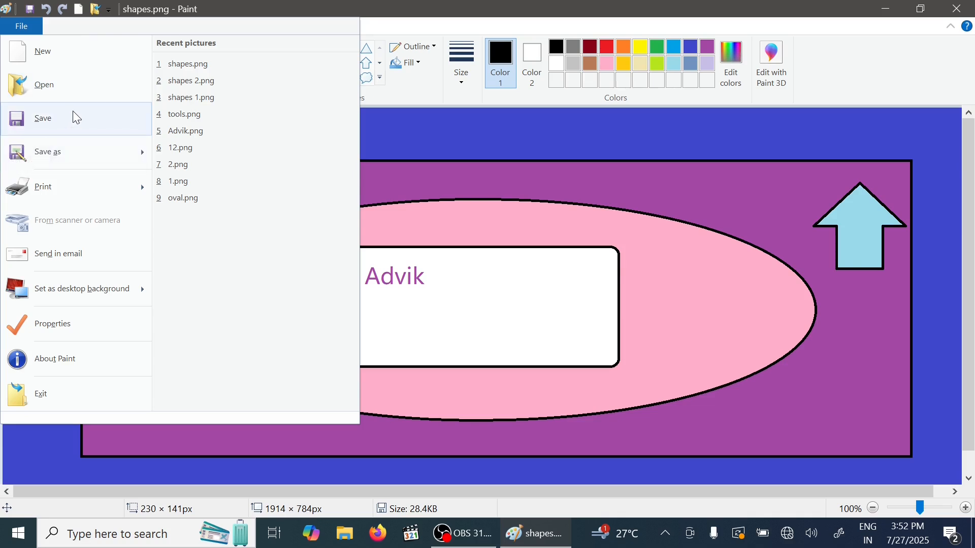
click(69, 65)
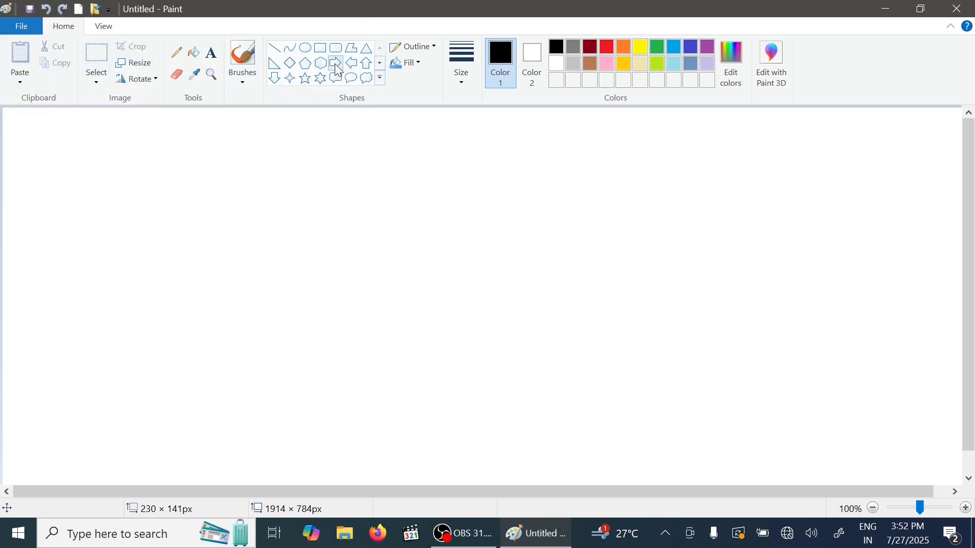
click(23, 28)
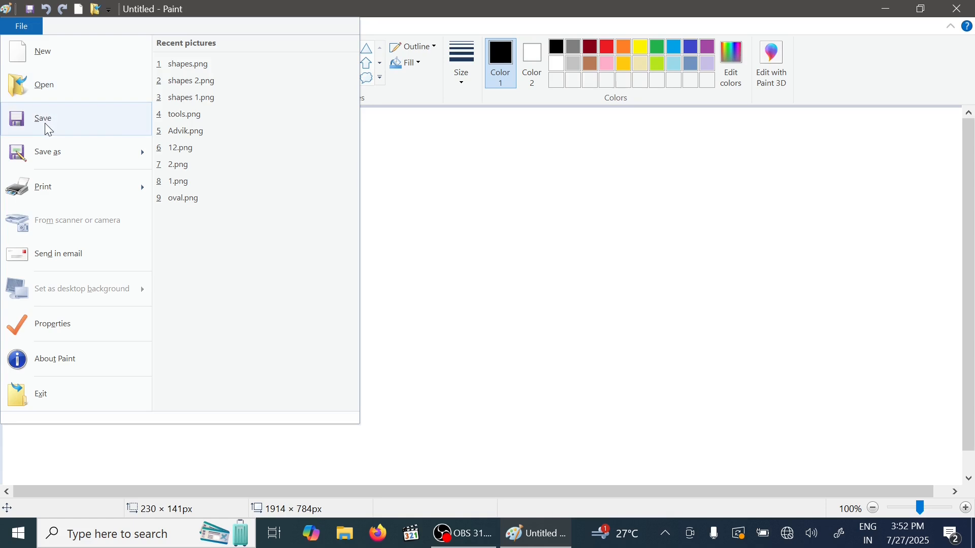
click(455, 144)
drag(90, 151, 288, 310)
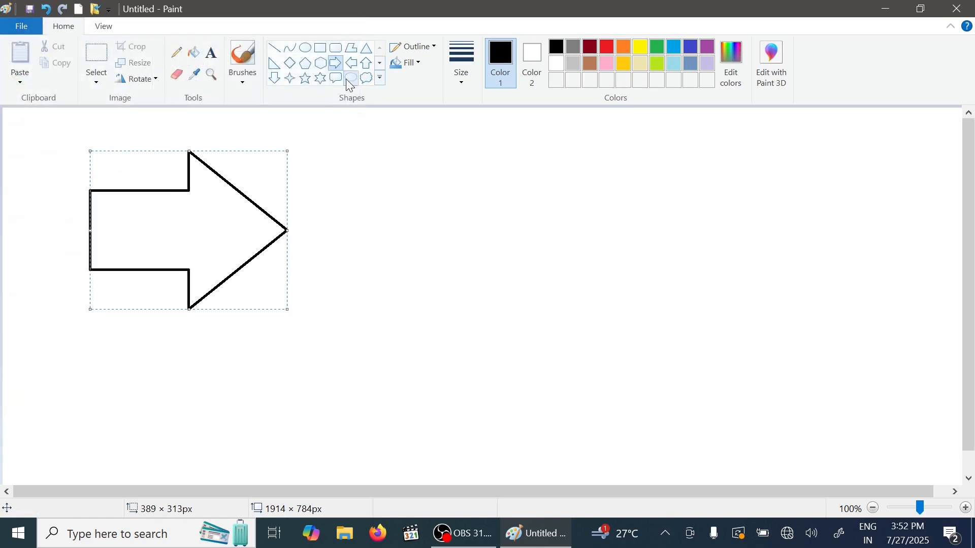
- Draw a rectangle about 476×514 px, a rounded rectangle about 544×530 px beside it, and a second right arrow about 418×328 px below the first
click(320, 48)
drag(311, 143, 553, 404)
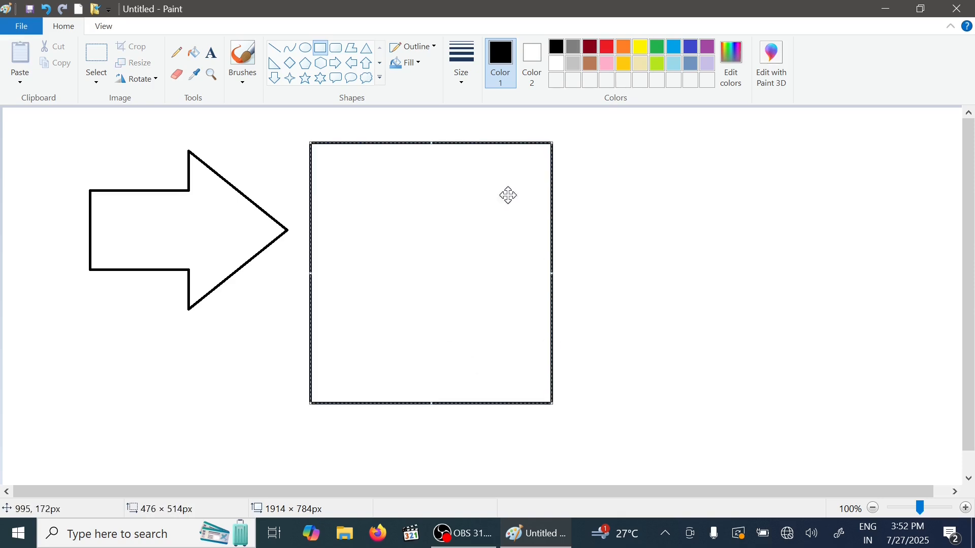
click(336, 48)
drag(627, 135, 902, 403)
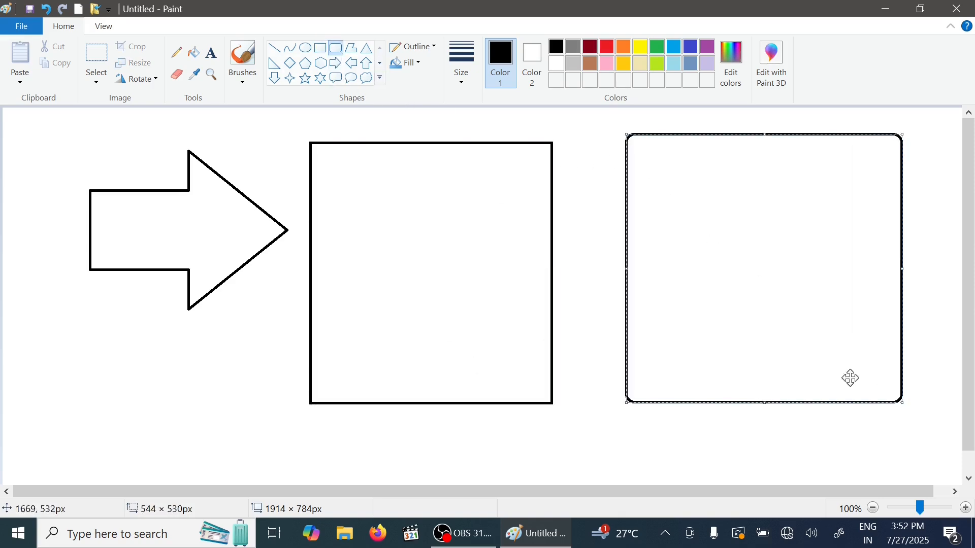
click(336, 63)
drag(30, 312, 243, 479)
- Fill the rounded rectangle with green and the plain rectangle with indigo
click(194, 53)
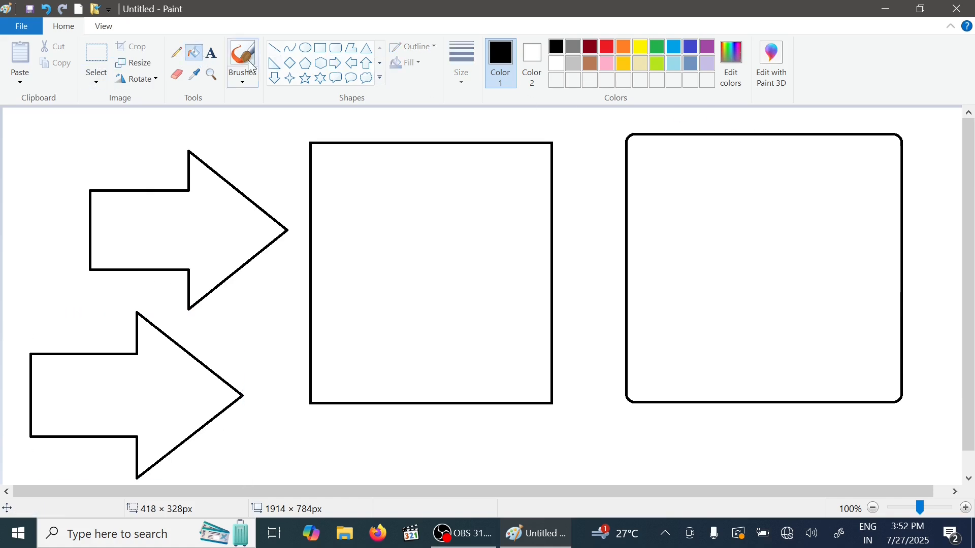
click(657, 46)
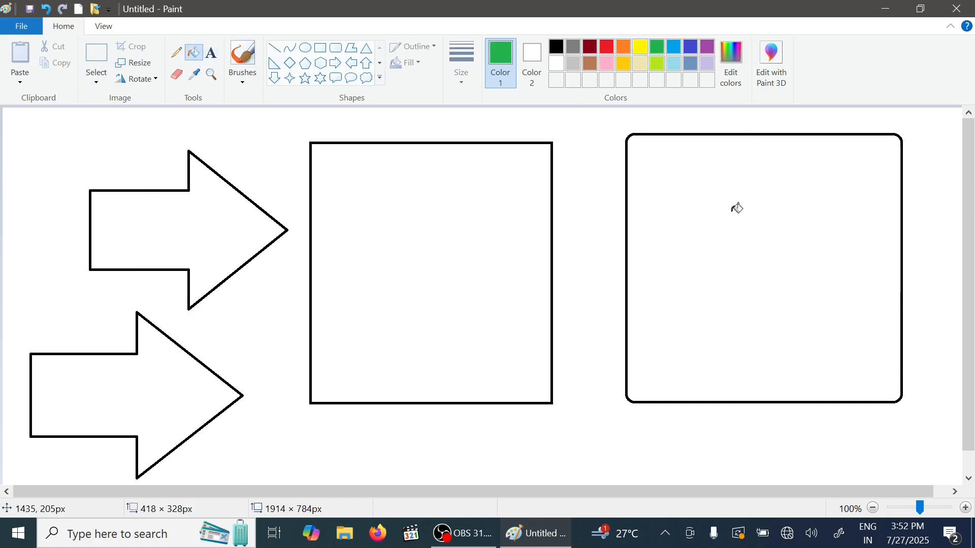
click(735, 207)
click(688, 46)
click(528, 163)
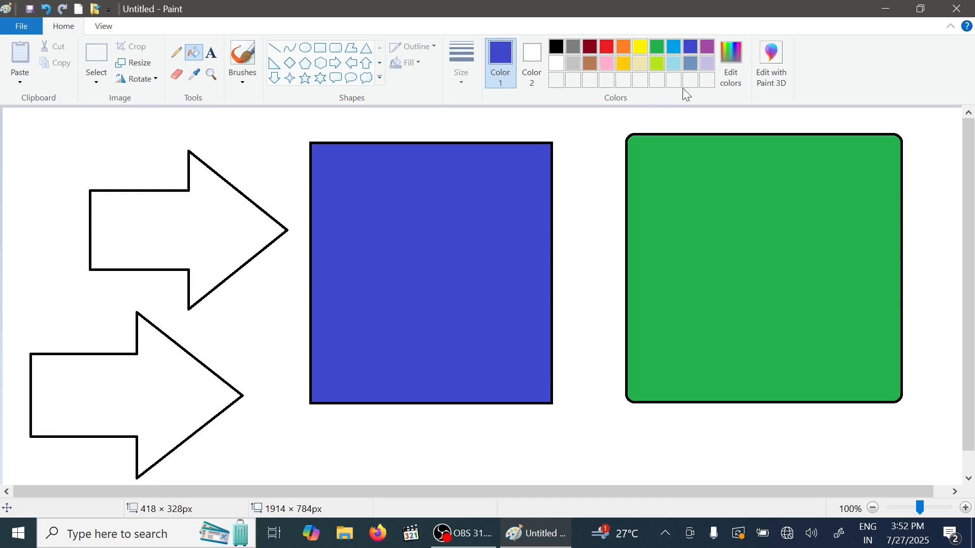
- Fill the upper arrow with blue-gray, and the lower arrow and the background with purple
click(692, 64)
click(192, 235)
click(708, 46)
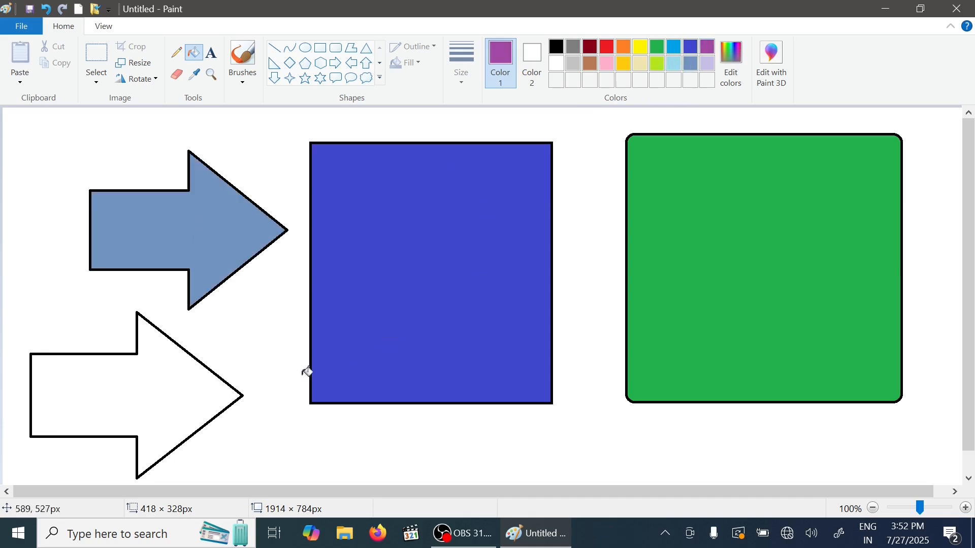
click(195, 371)
click(265, 114)
- Try to save the drawing as shapes 1 in Documents, then decline replacing the existing file
click(31, 30)
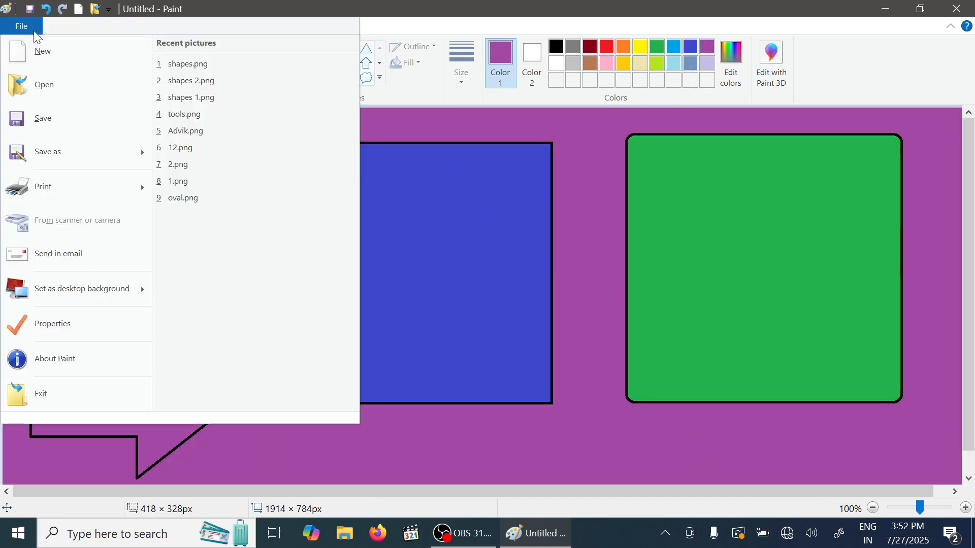
click(71, 117)
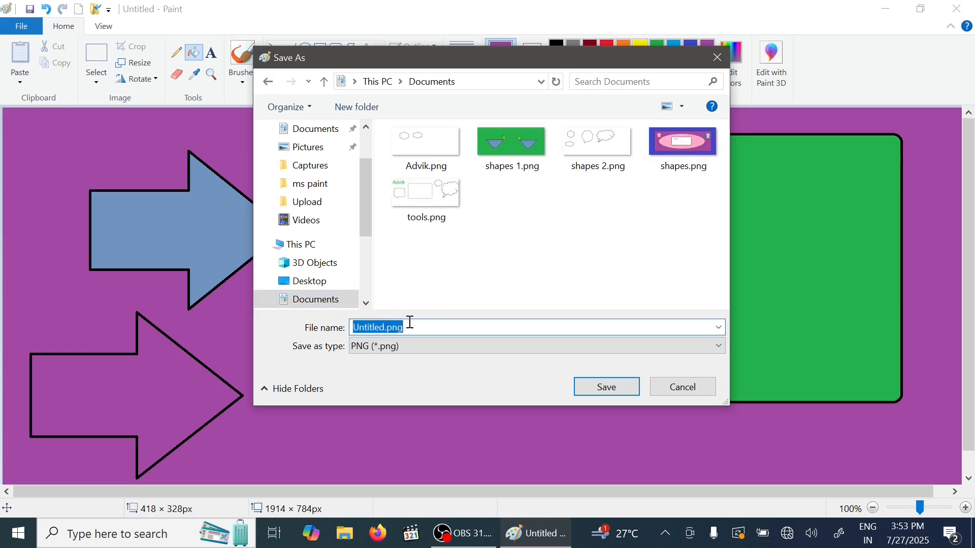
text(shapes )
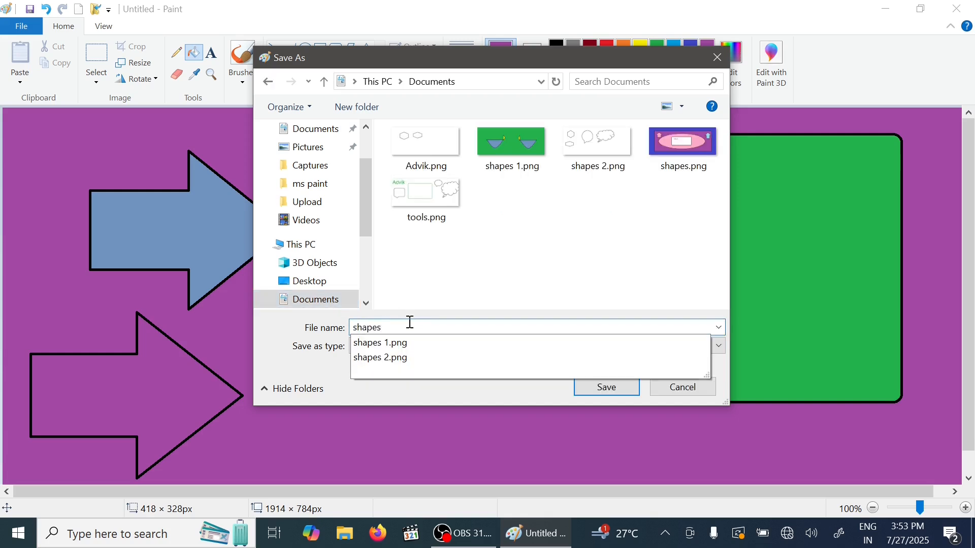
text(2)
key(BackSpace)
text(3)
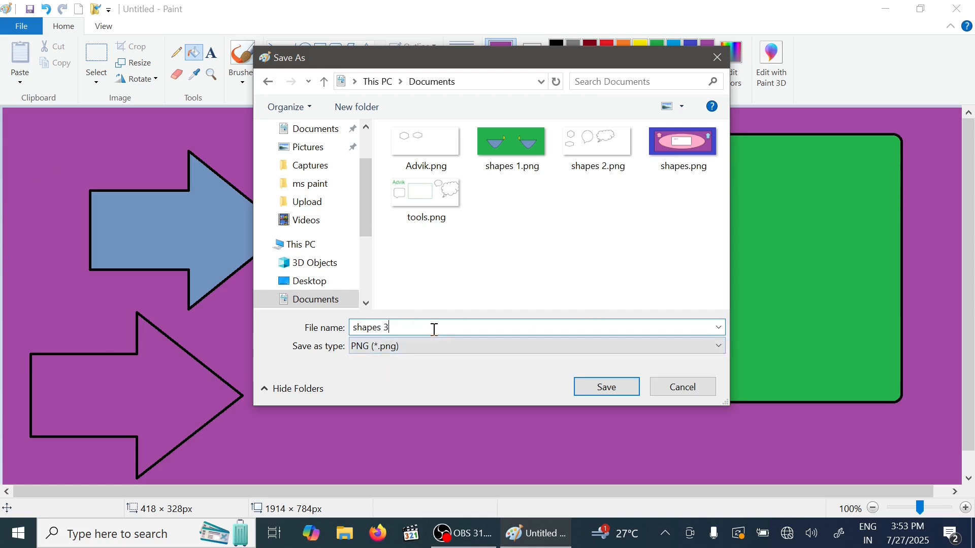
key(BackSpace)
text(1)
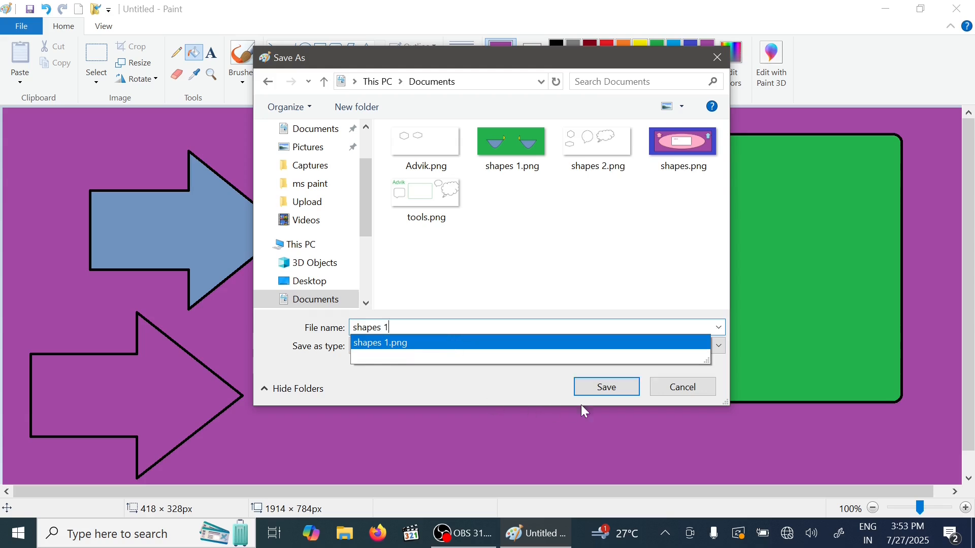
click(604, 392)
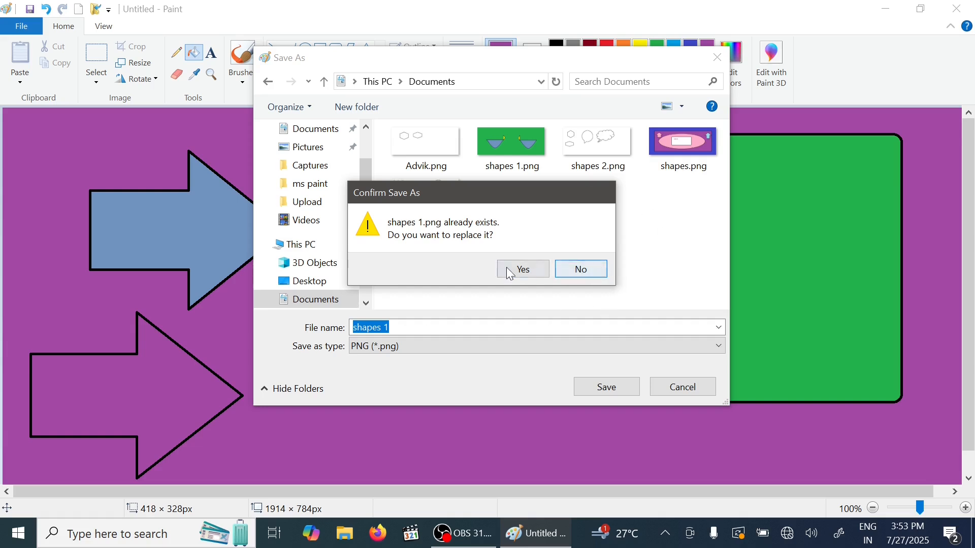
click(582, 270)
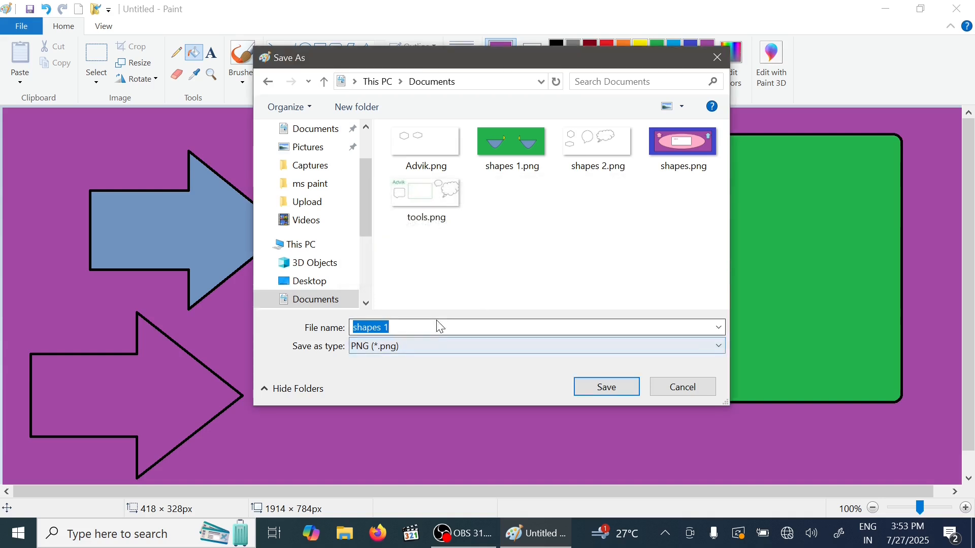
- Change the file name to shapes 3 and save the drawing as a PNG in Documents
click(441, 327)
key(BackSpace)
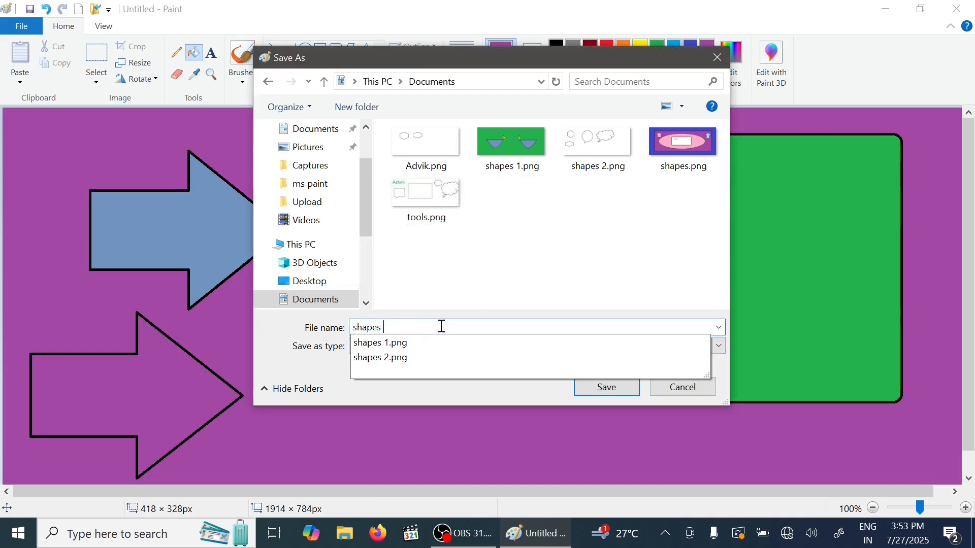
text(3)
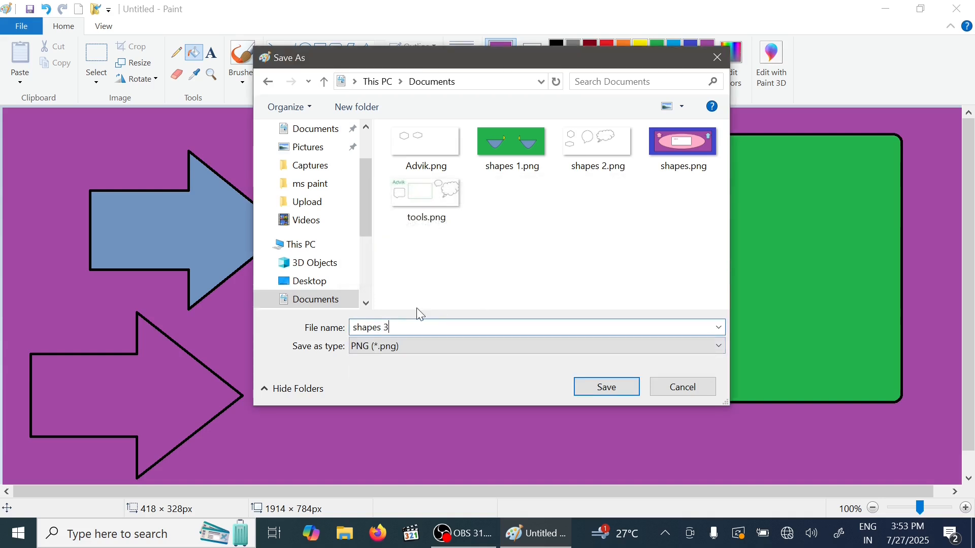
click(610, 388)
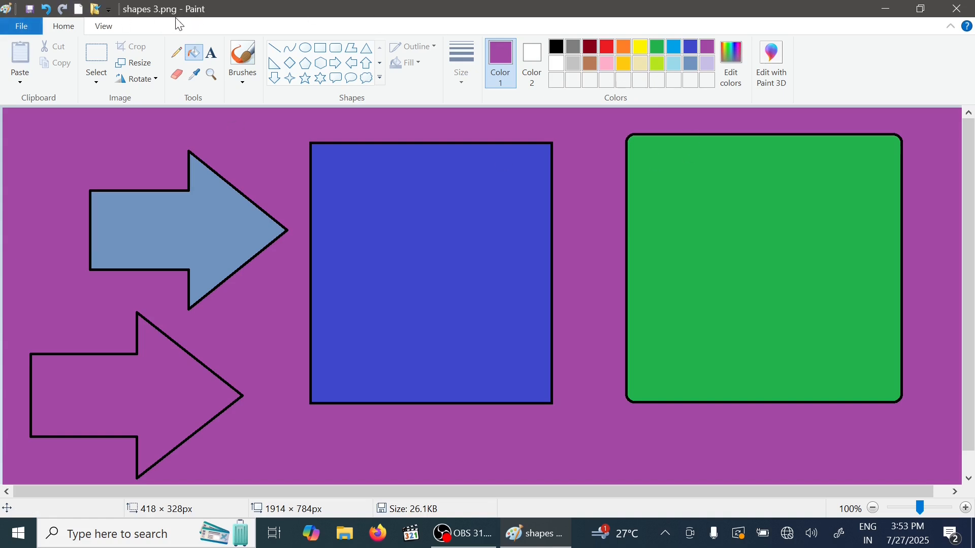
- View the available save formats, then minimize Paint and create a new desktop folder named save
click(22, 26)
mouse_move(89, 154)
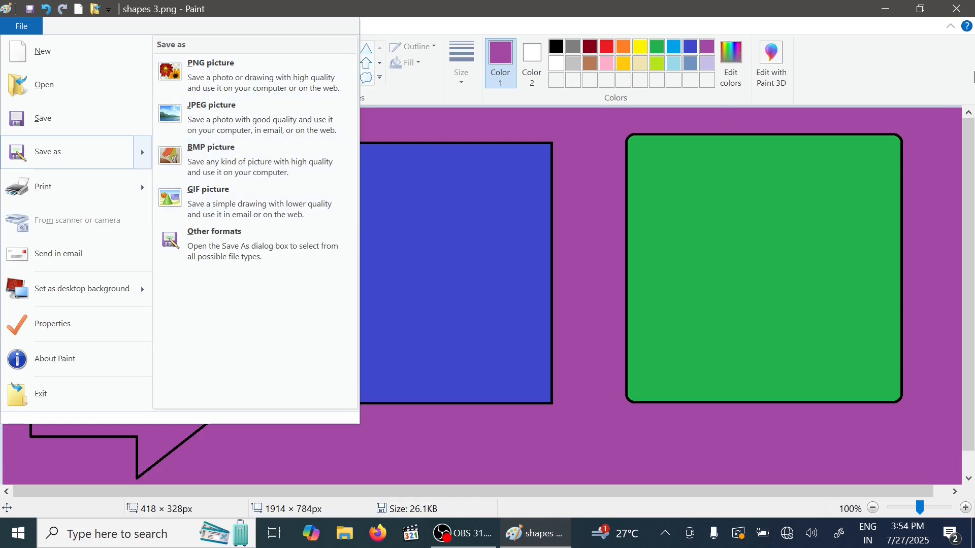
click(887, 9)
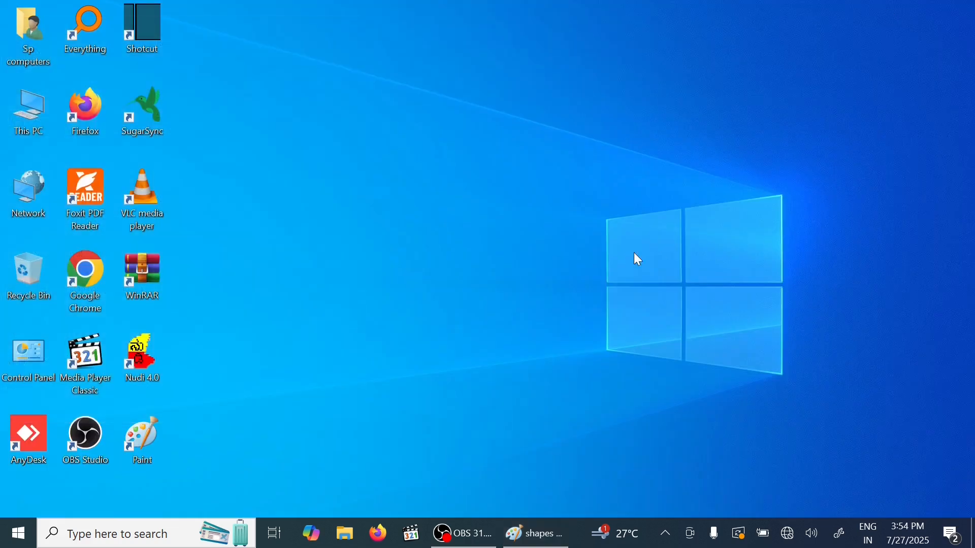
right_click(403, 258)
mouse_move(385, 427)
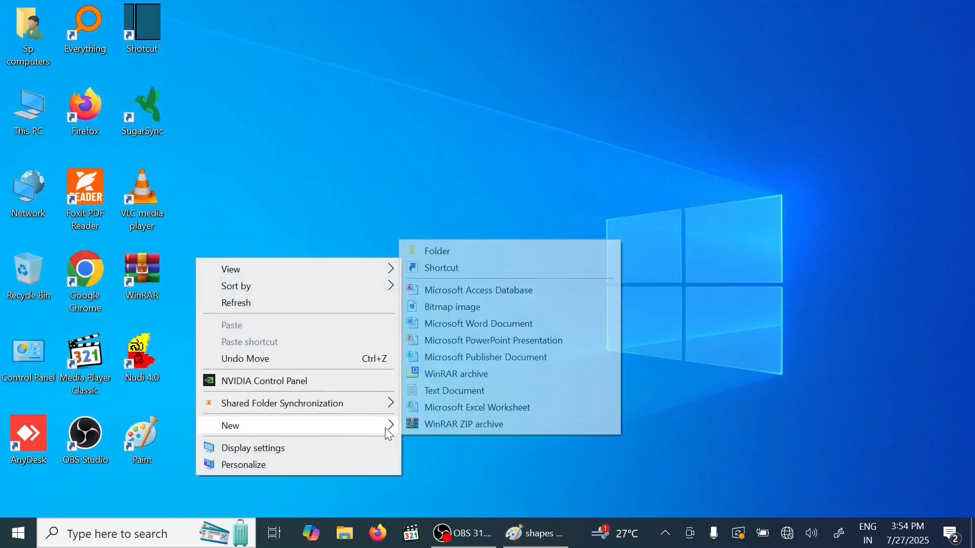
click(476, 256)
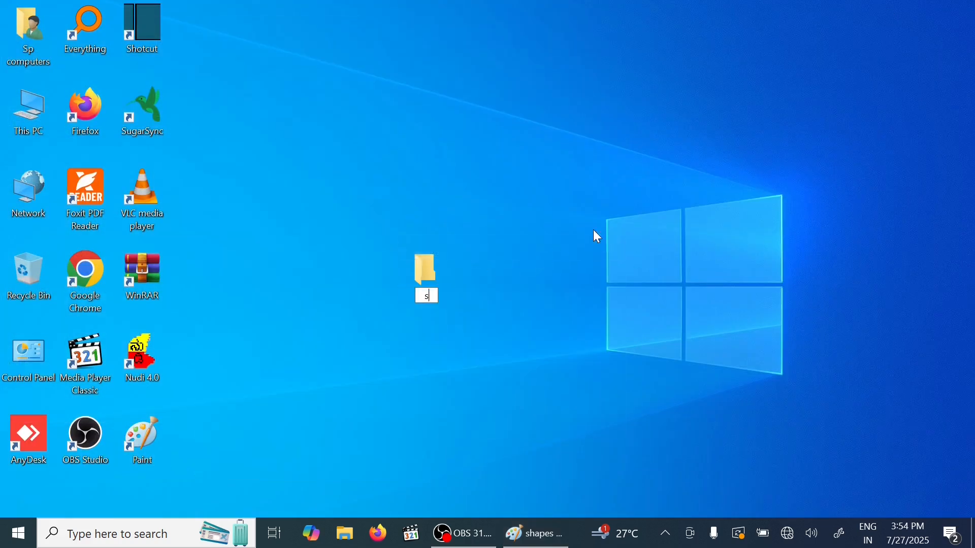
text(save)
key(Return)
key(Return)
key(alt+F4)
- Return to Paint and save a PNG copy of the drawing as png in the desktop folder save
click(524, 539)
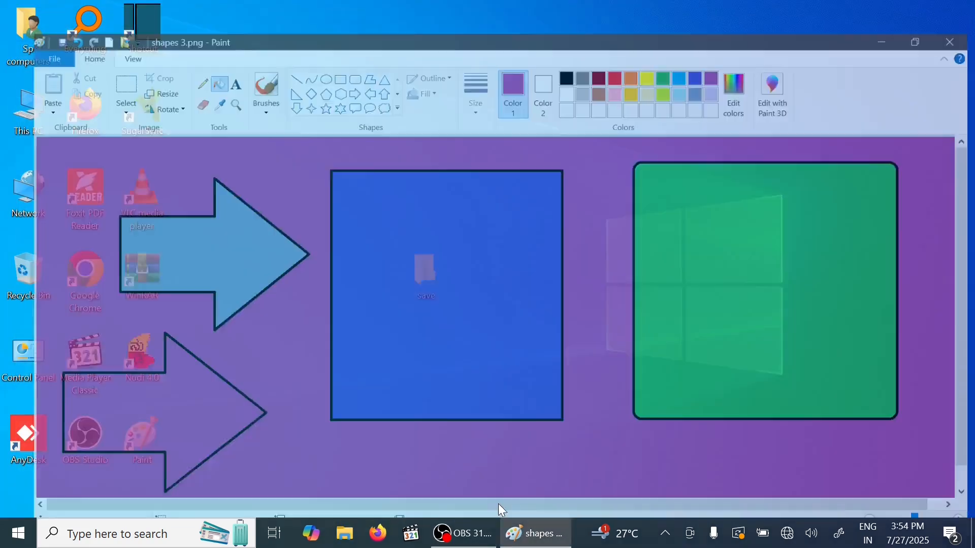
click(18, 22)
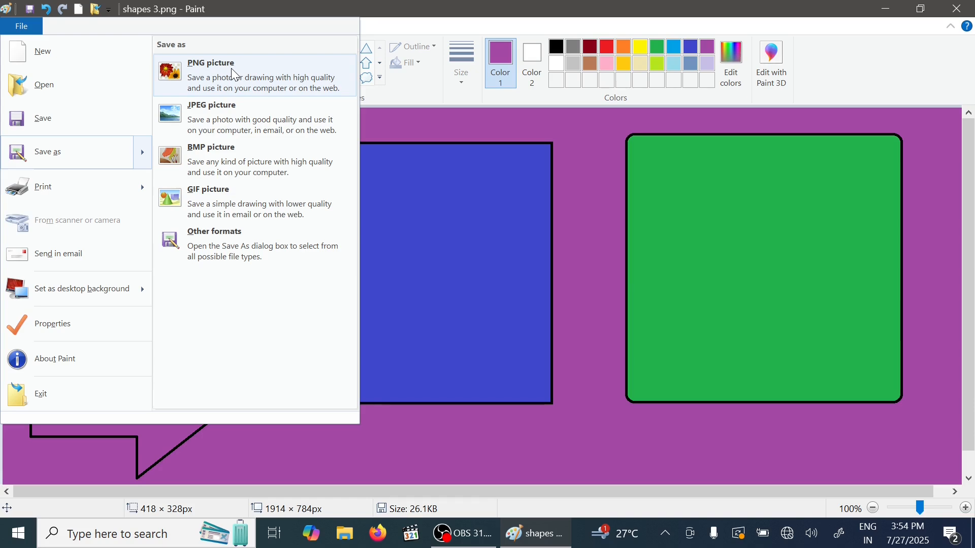
click(235, 75)
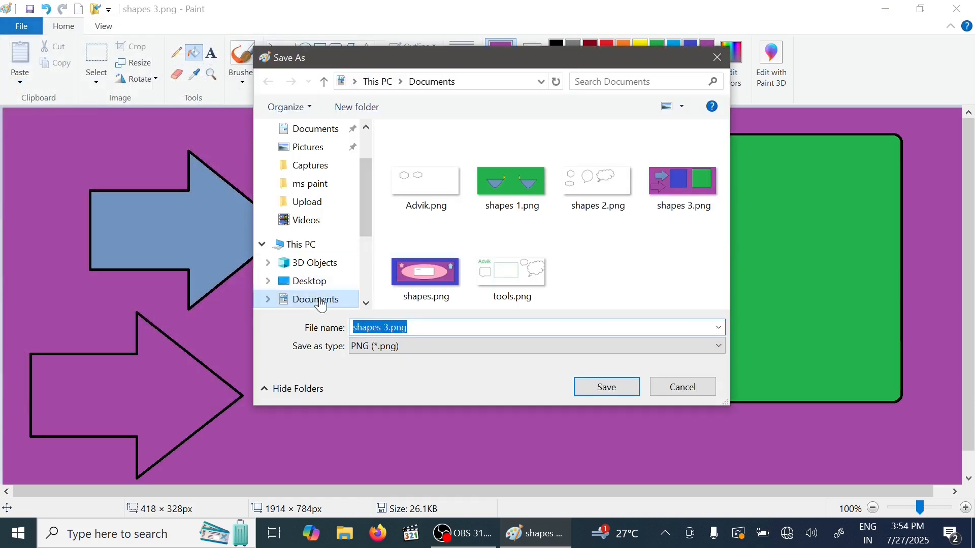
drag(368, 181, 375, 131)
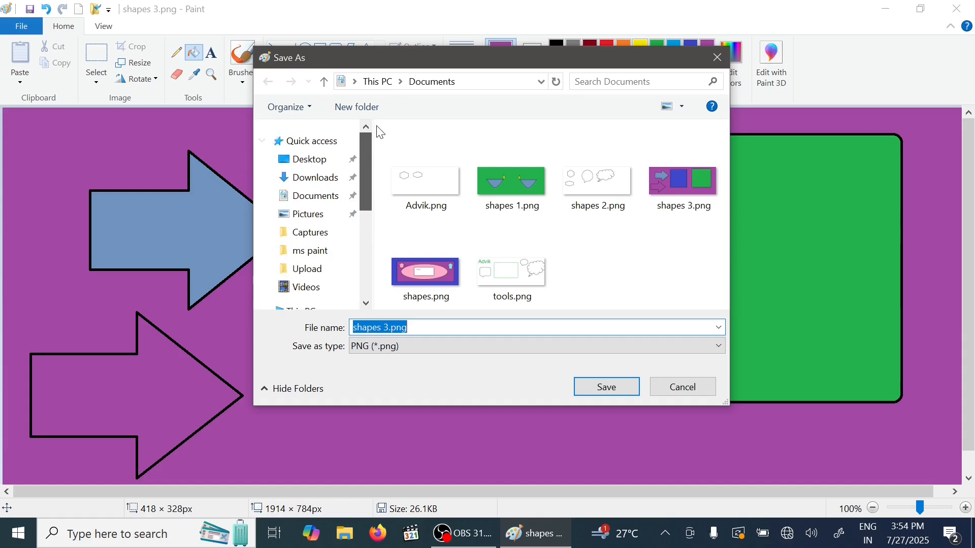
click(307, 158)
click(440, 160)
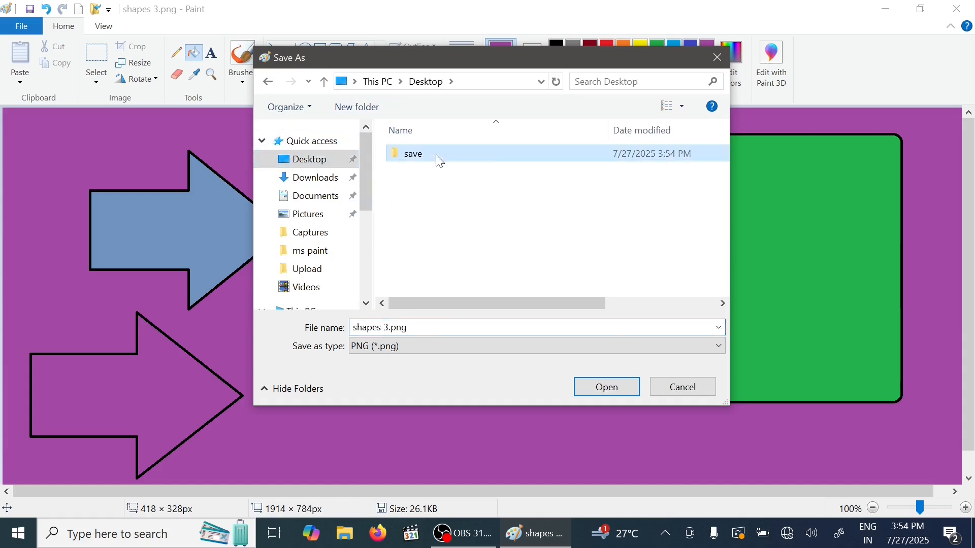
double_click(439, 160)
click(427, 327)
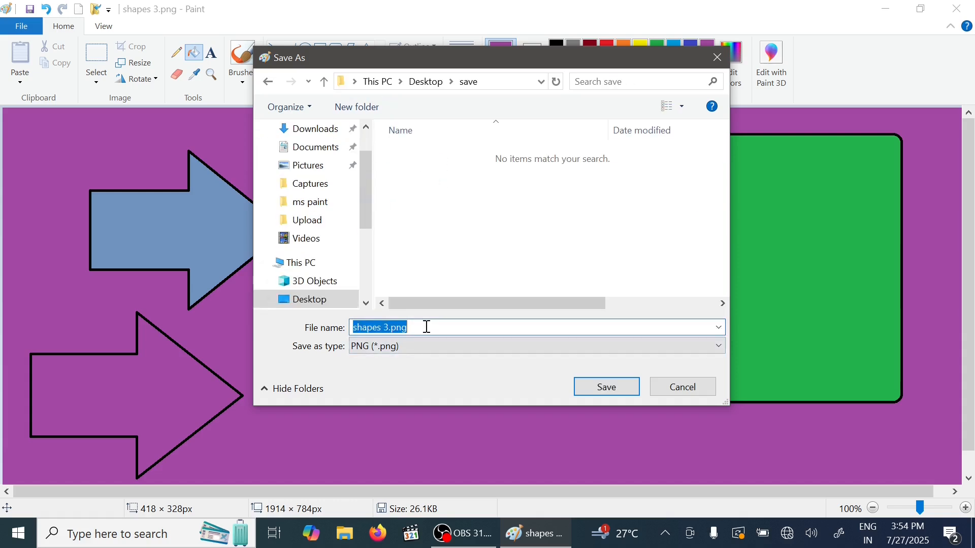
text(p)
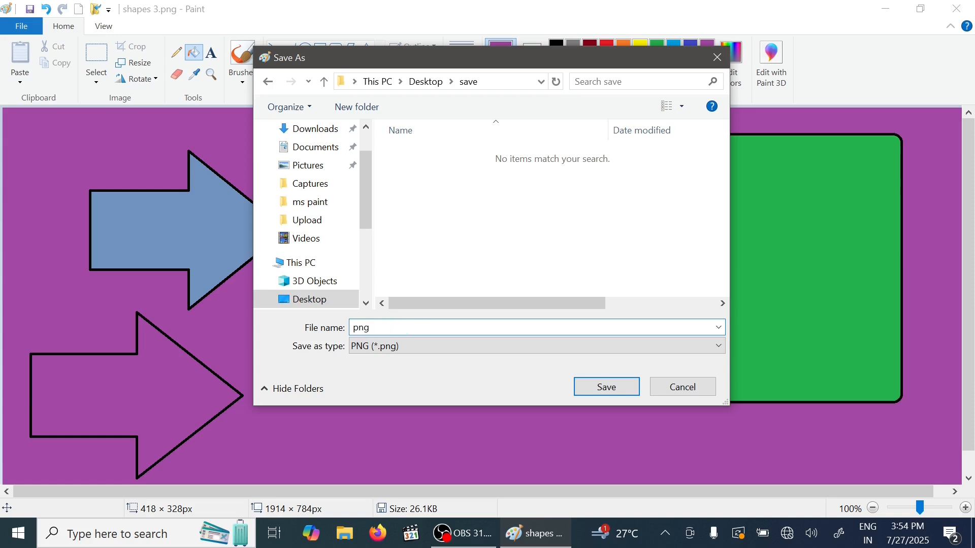
click(597, 391)
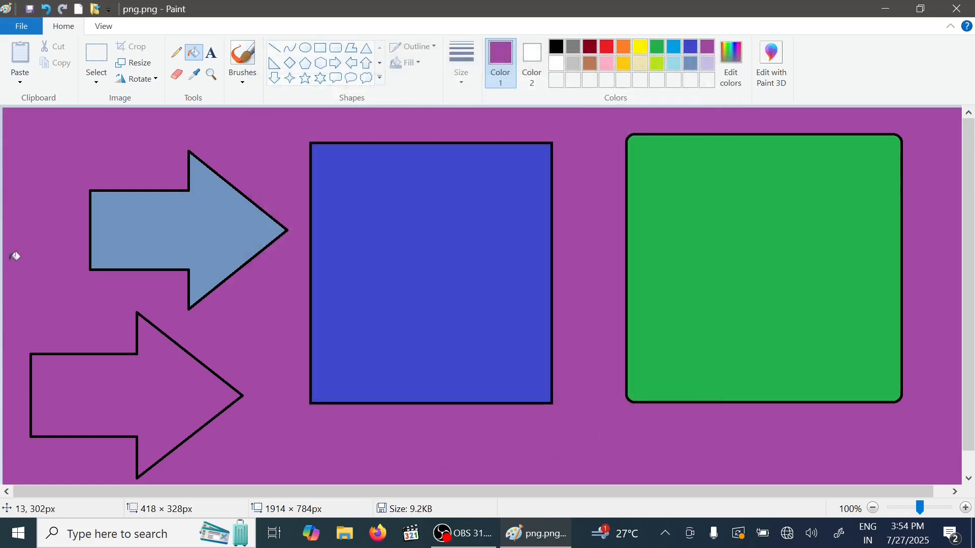
- Save a JPEG copy of the drawing as jpes in the save folder, briefly switching the file type to PNG and back to JPEG
click(29, 30)
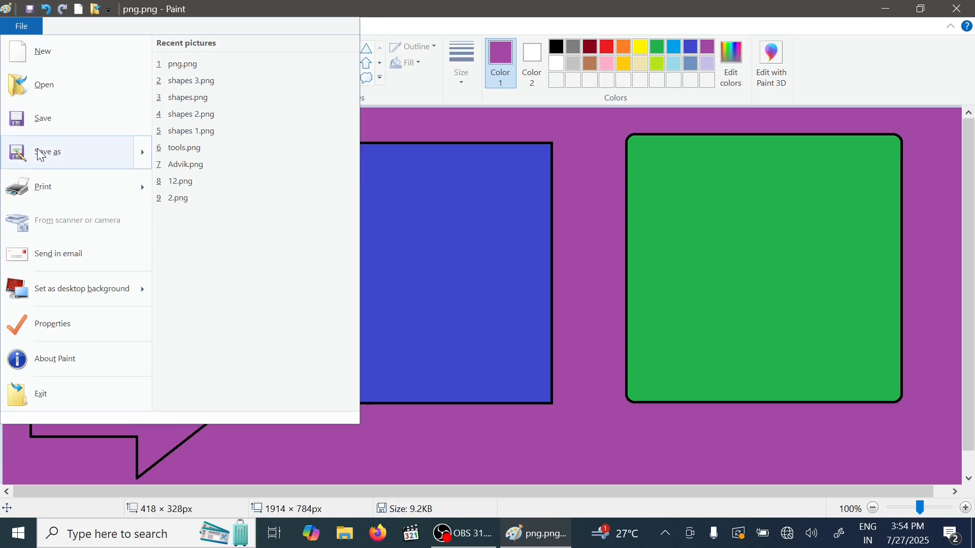
click(418, 200)
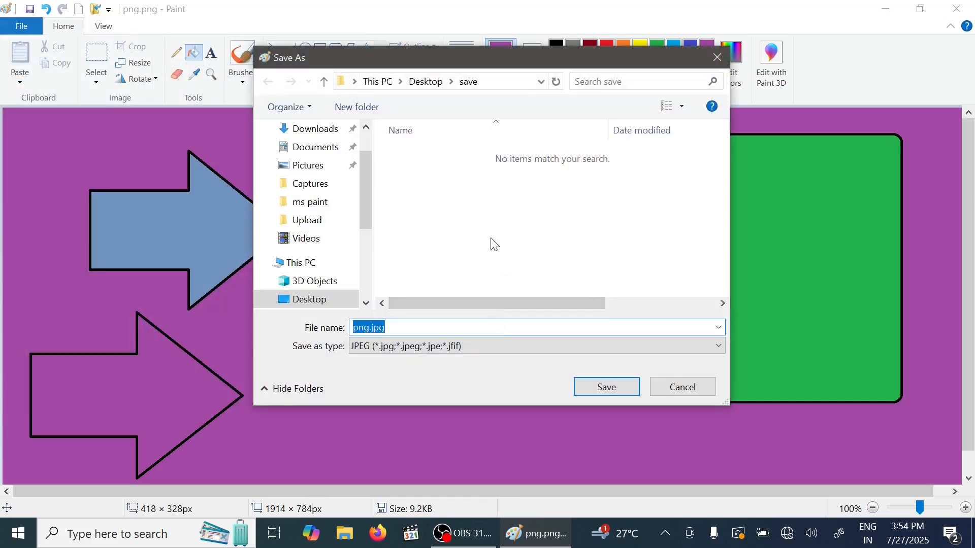
text(je)
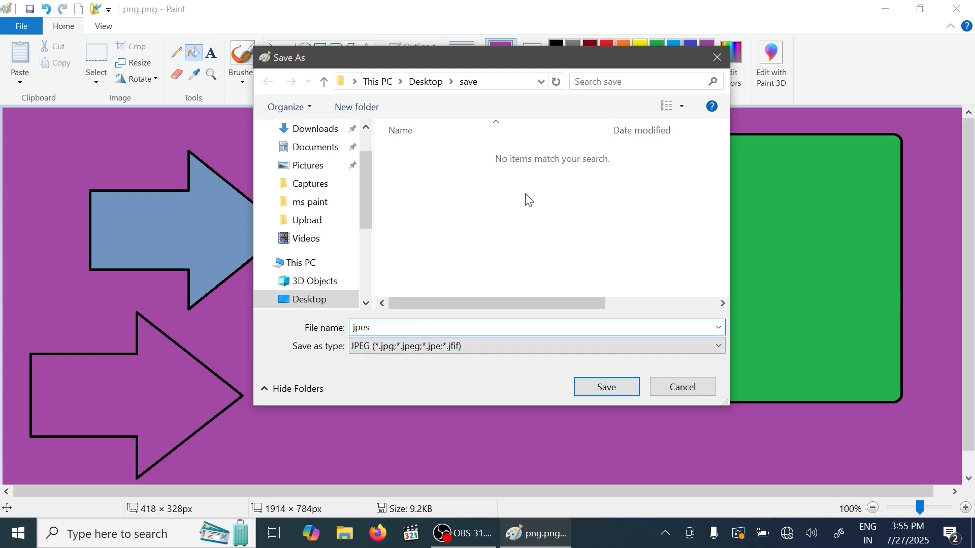
click(463, 346)
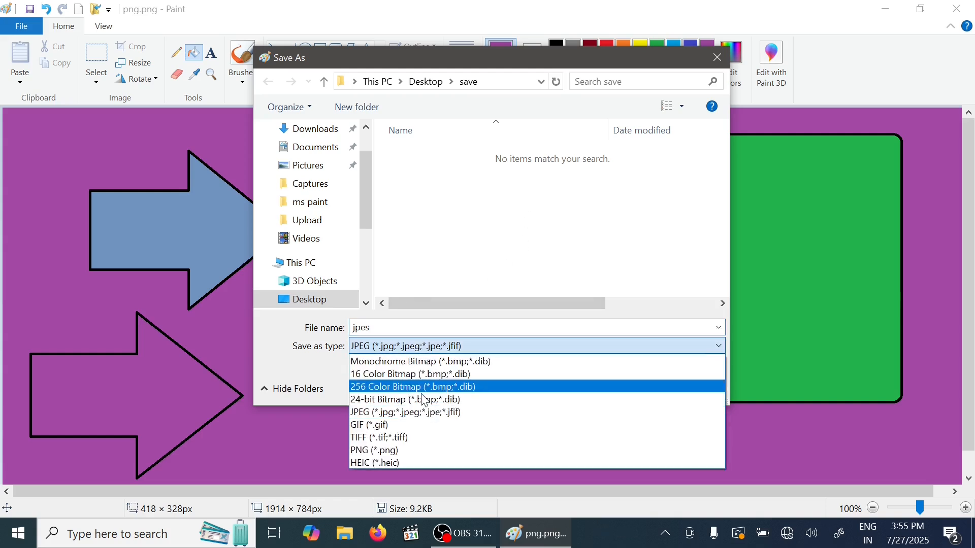
click(415, 449)
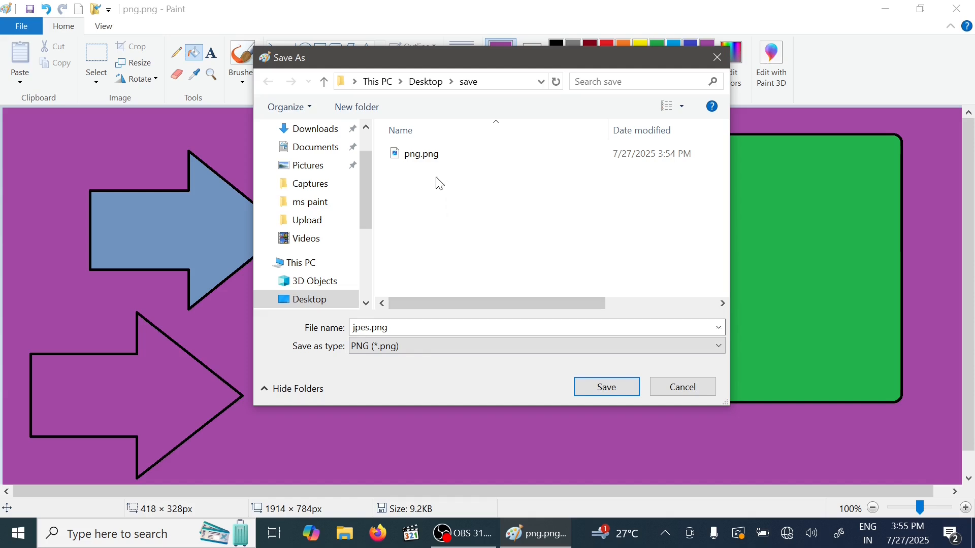
click(419, 346)
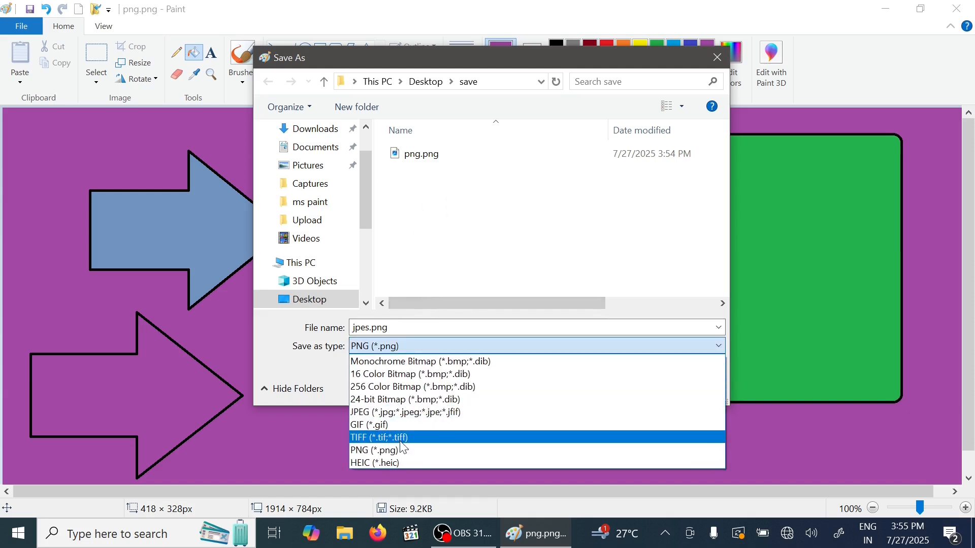
click(424, 413)
key(Return)
- Save a 24-bit Bitmap copy of the drawing as bmp in the save folder
click(26, 24)
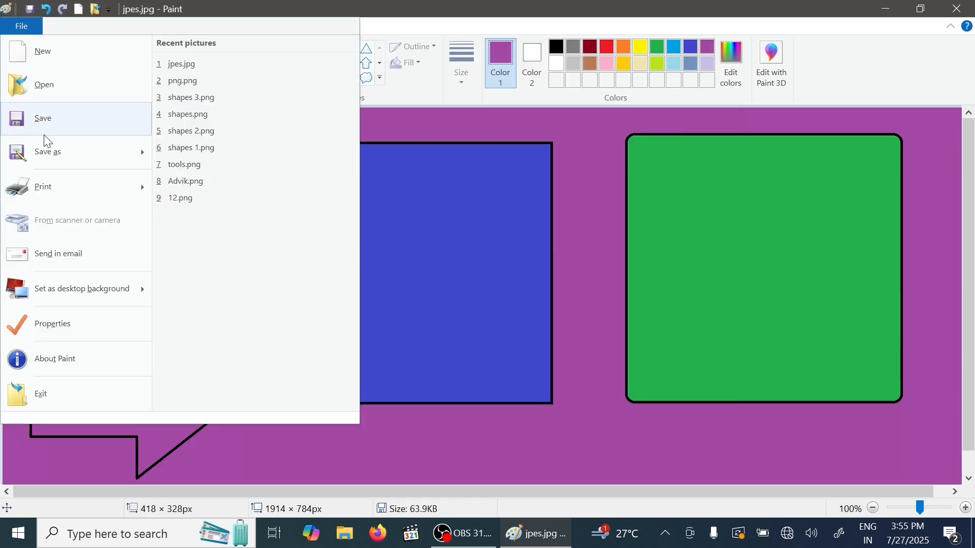
mouse_move(89, 160)
click(259, 153)
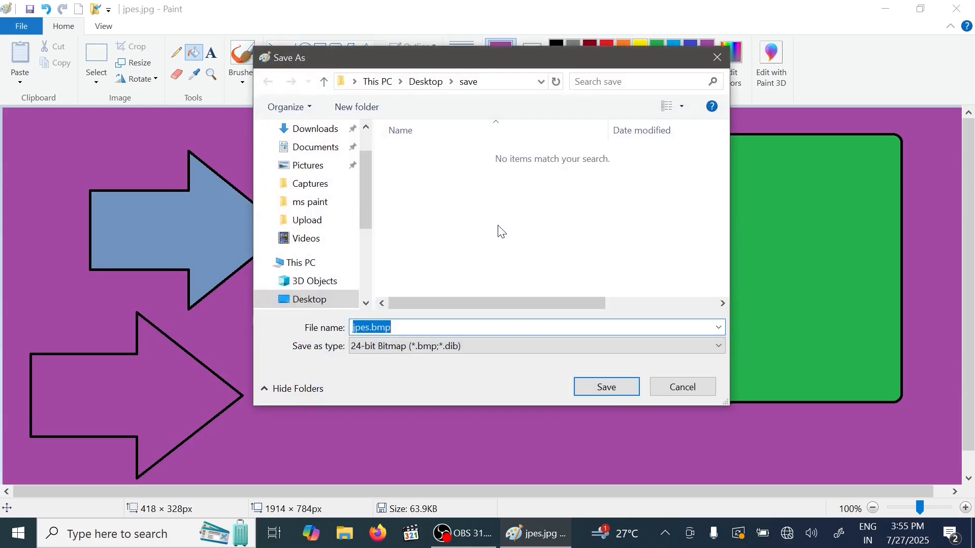
text(mp)
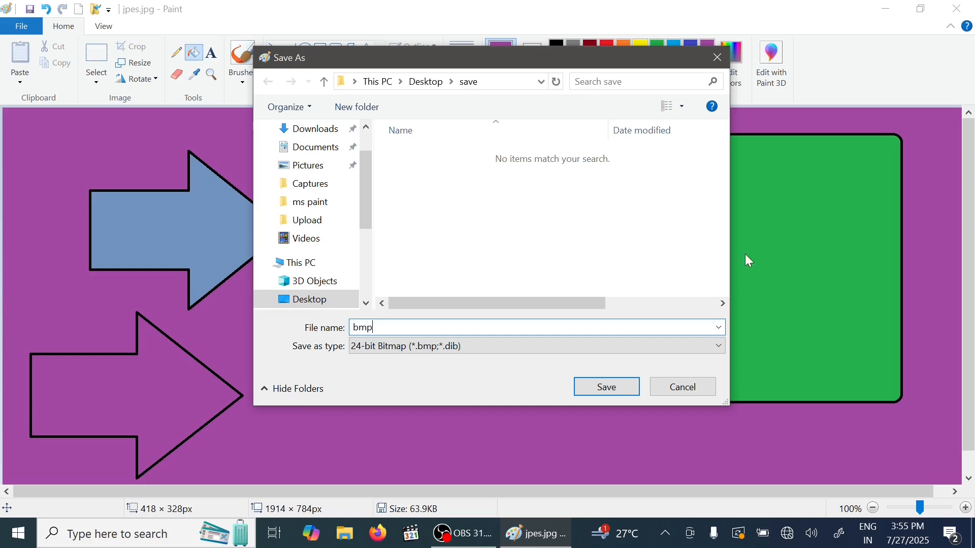
click(606, 388)
- Save a GIF copy of the drawing as gif in the save folder
click(23, 26)
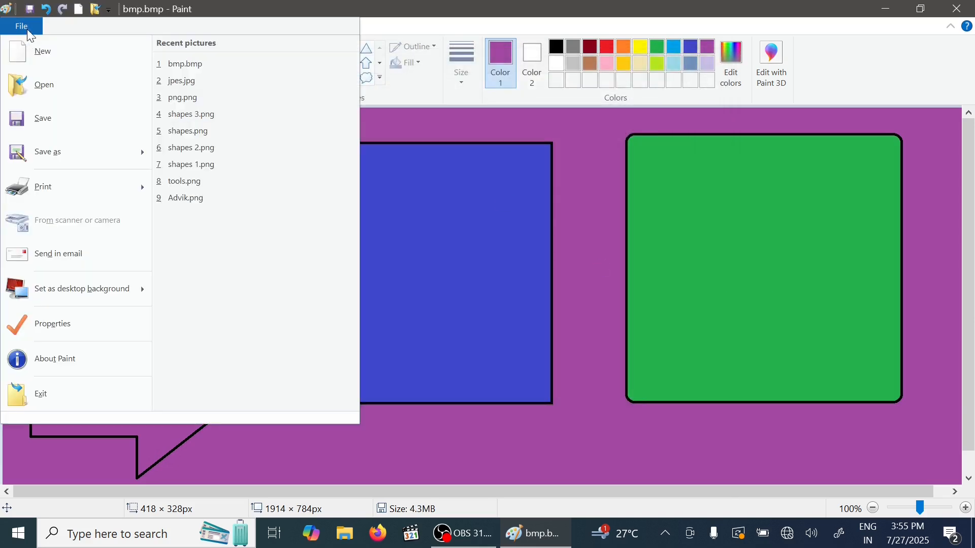
mouse_move(60, 154)
click(264, 195)
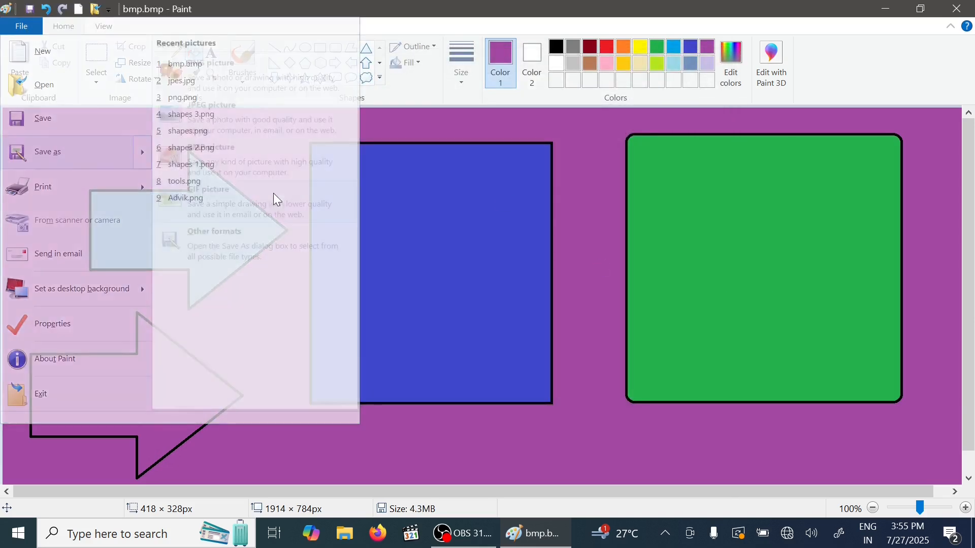
text(gif)
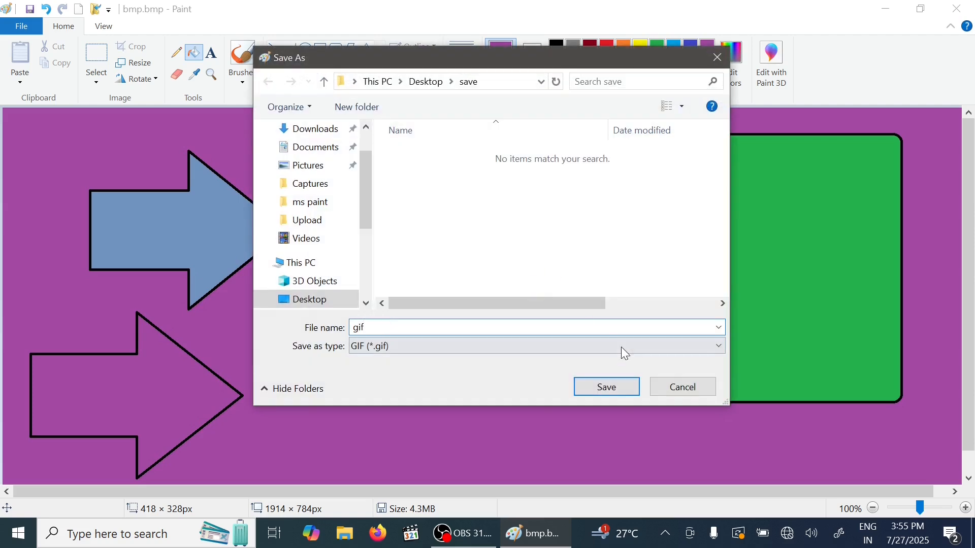
click(593, 393)
click(526, 313)
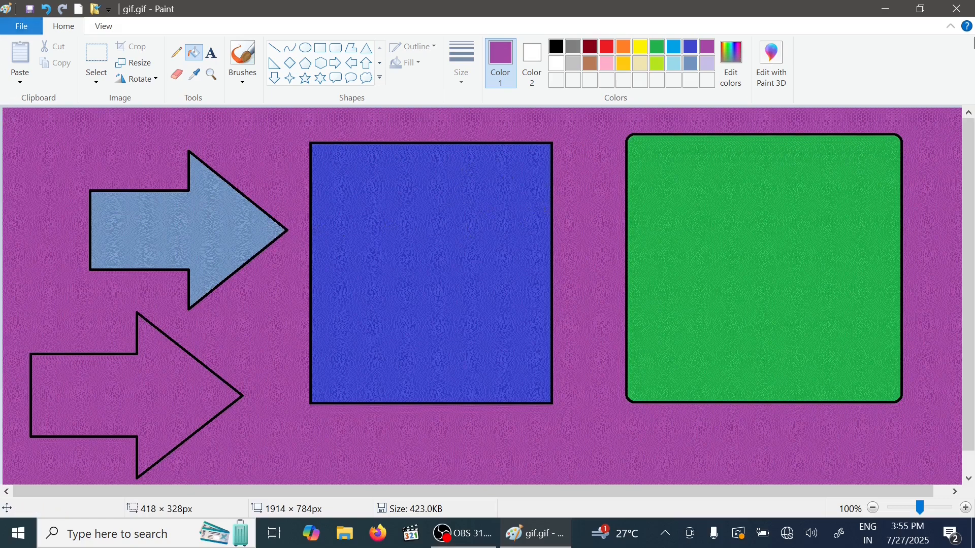
- Minimize Paint, open the save folder on the desktop and check the saved BMP, GIF and JPEG copies
click(885, 9)
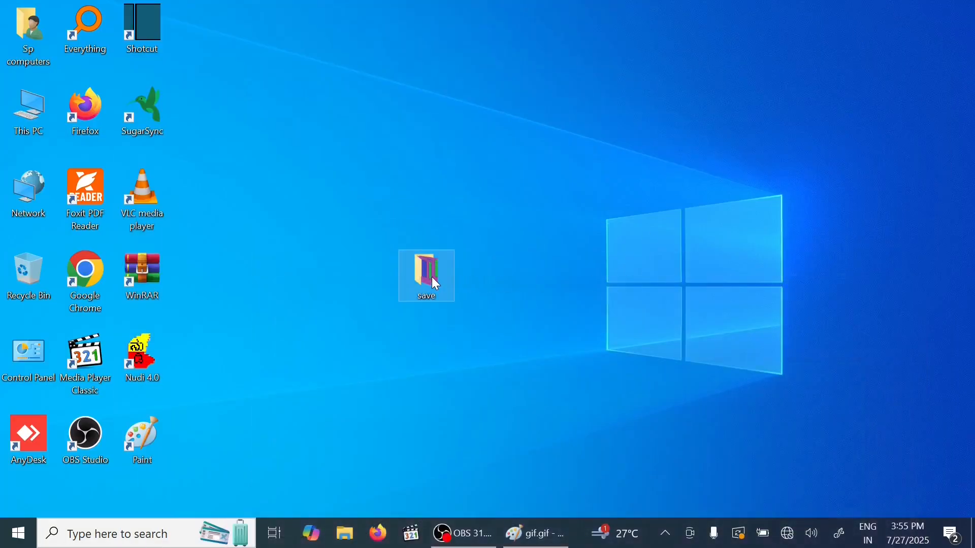
double_click(432, 276)
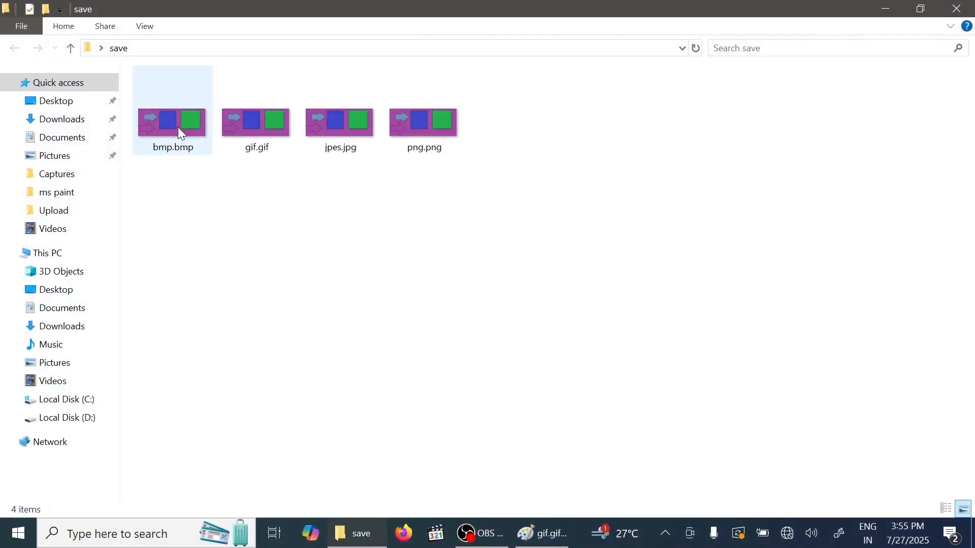
click(178, 131)
click(252, 135)
click(324, 135)
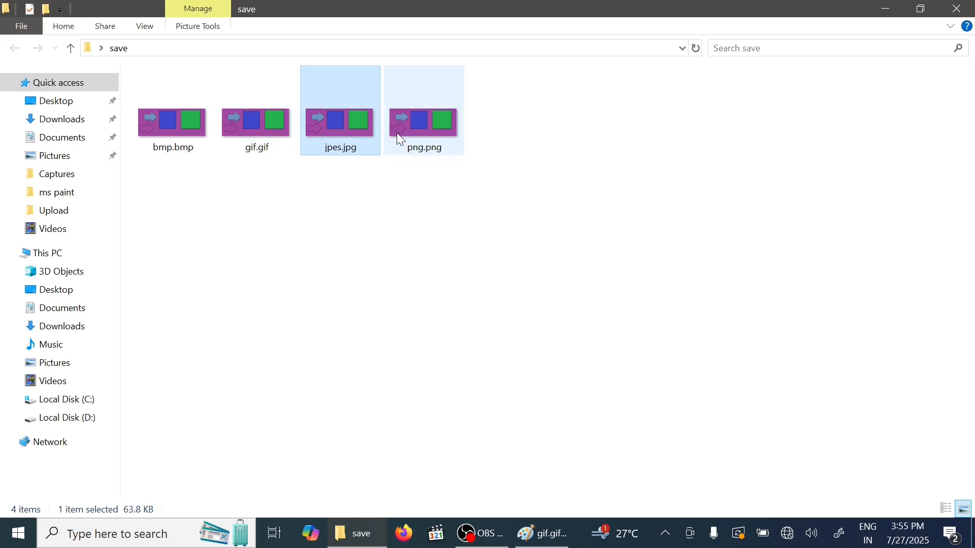
- Rename the file jpes.jpg in the save folder as jpeg.jpg
right_click(343, 141)
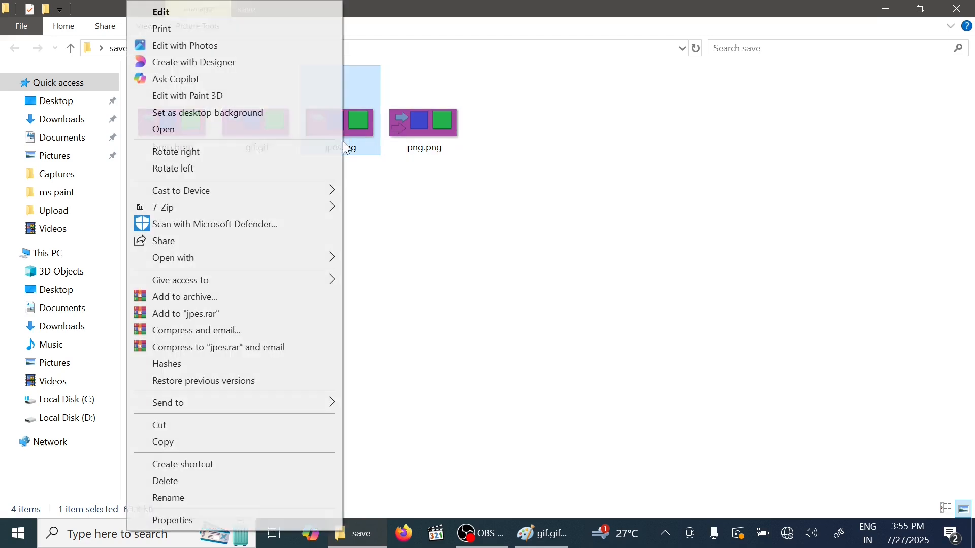
click(199, 498)
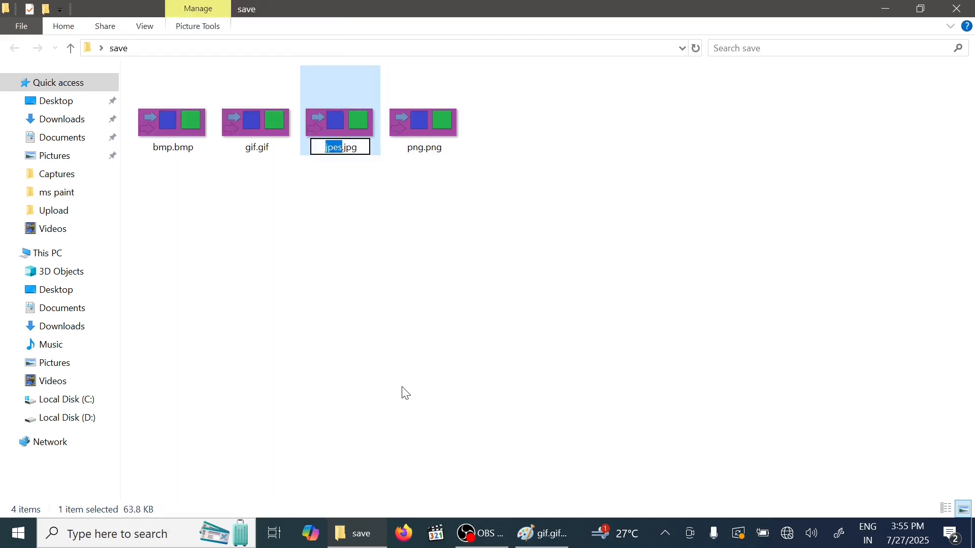
click(338, 146)
key(Delete)
text(g)
click(502, 171)
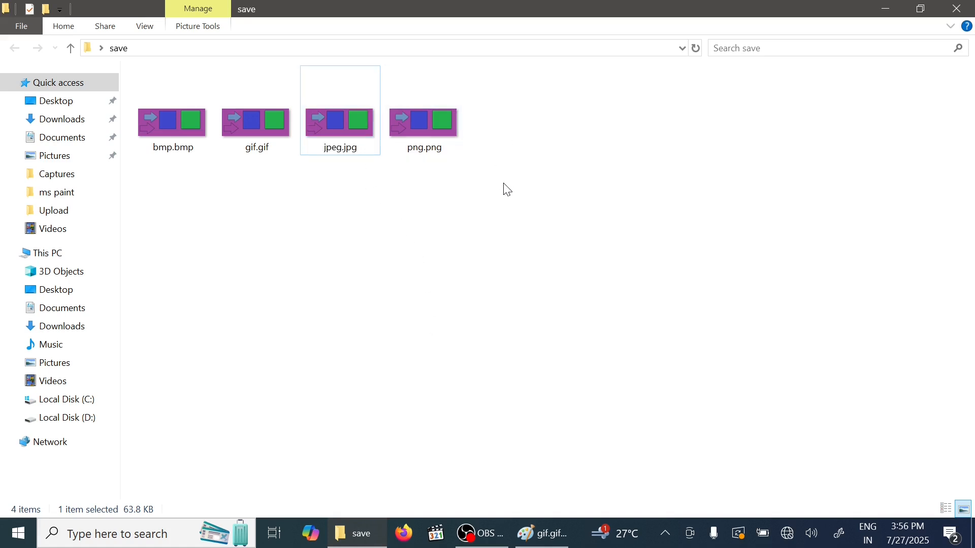
- Change the save folder's view from large icons to Details
click(434, 123)
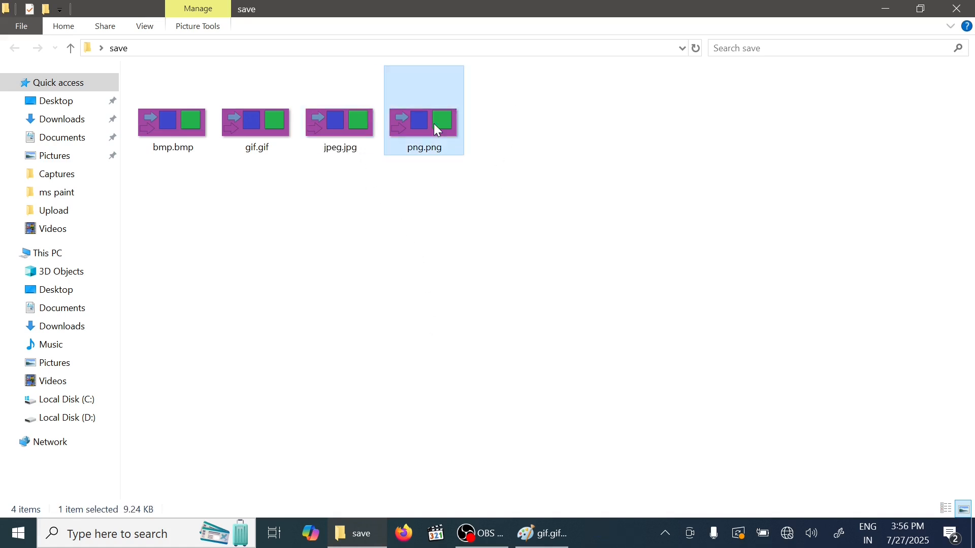
right_click(554, 238)
mouse_move(533, 263)
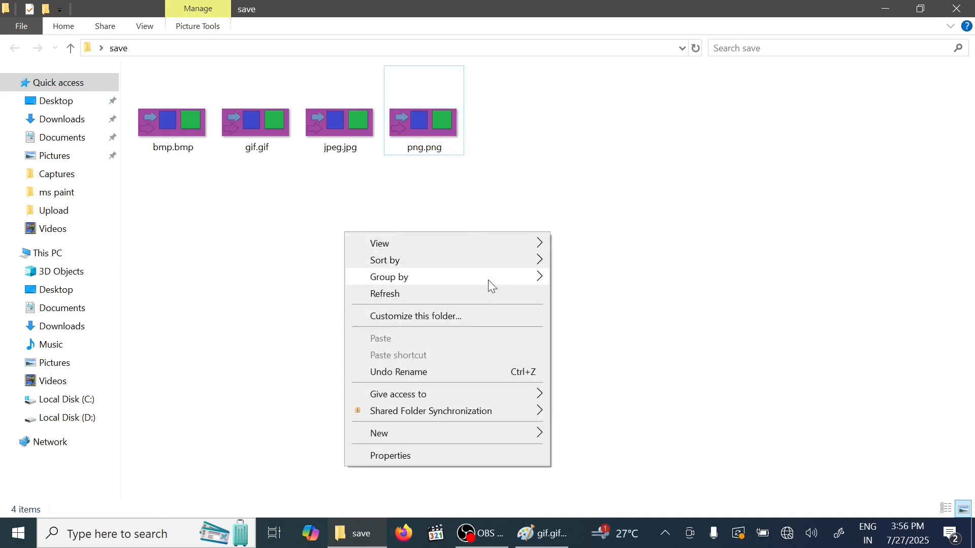
mouse_move(508, 244)
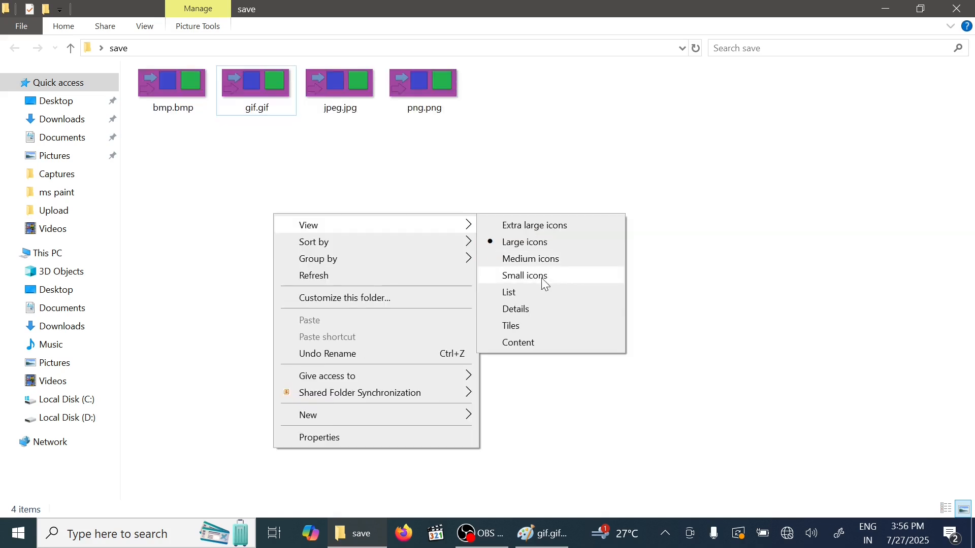
click(539, 310)
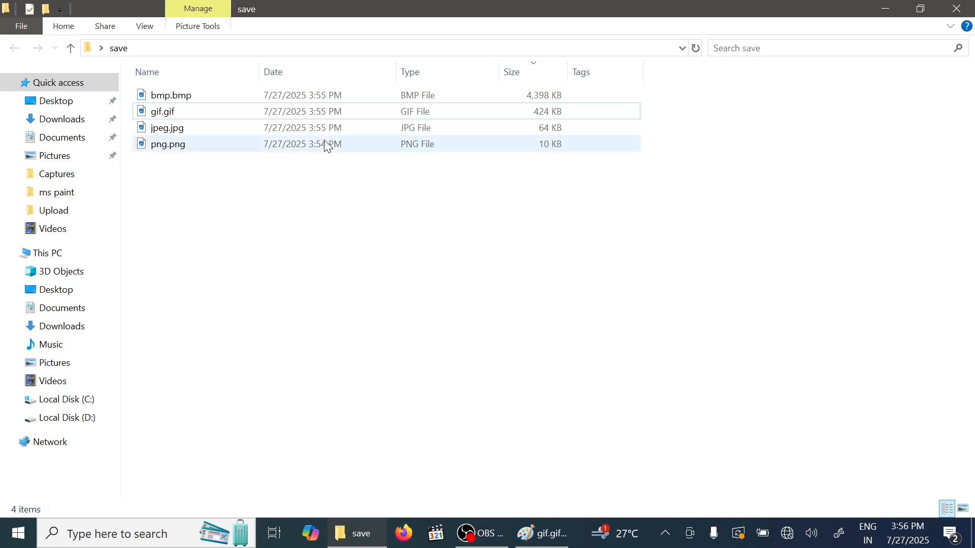
- Compare the types and sizes of the PNG, JPEG, GIF and BMP copies in the save folder, and close the folder
click(268, 144)
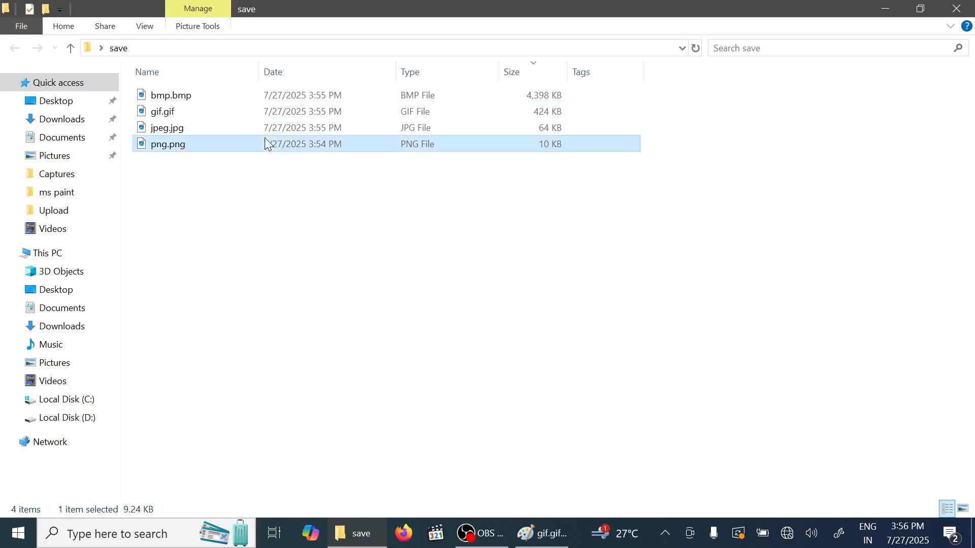
click(363, 134)
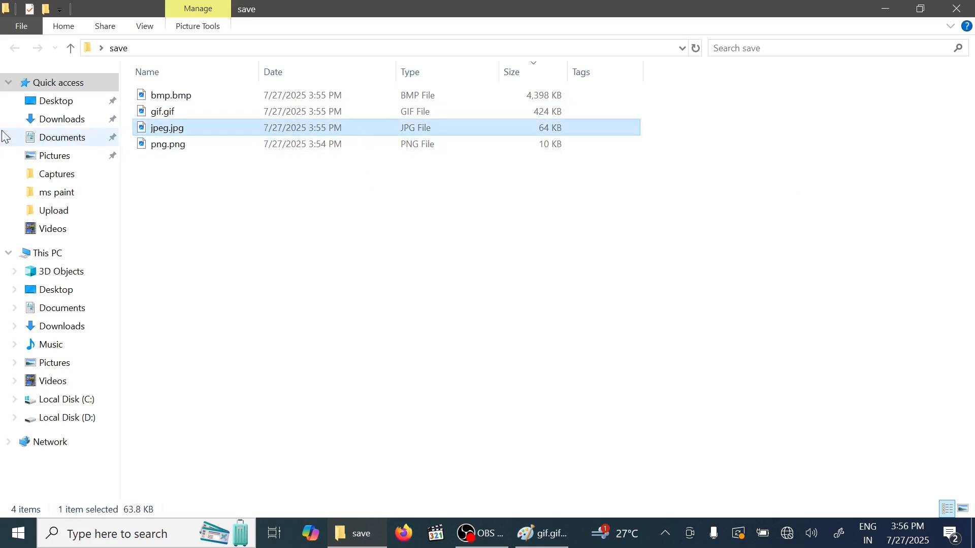
click(234, 114)
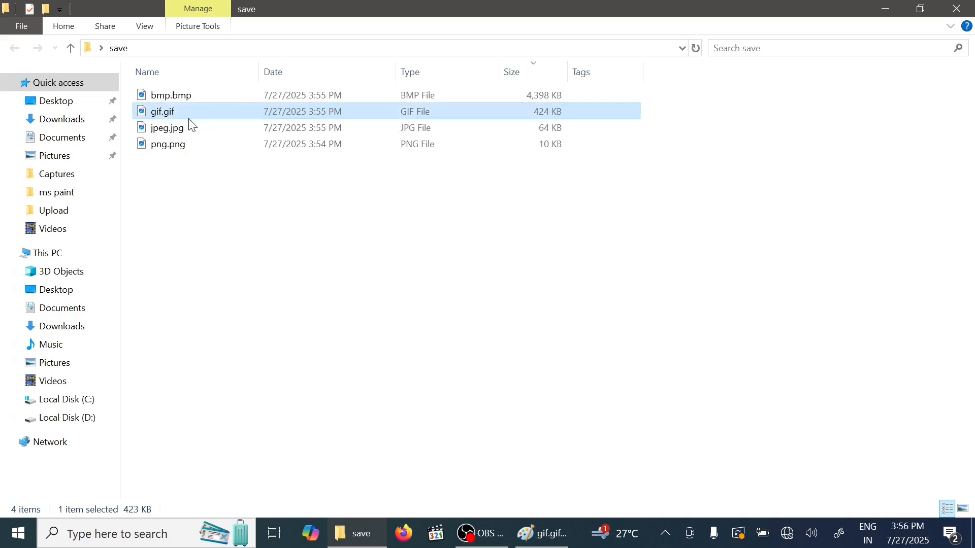
click(184, 99)
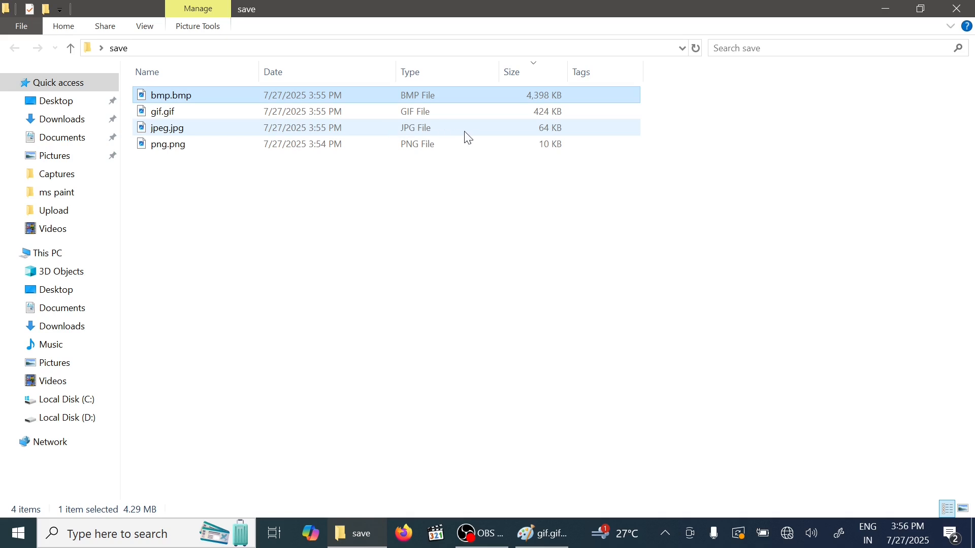
click(449, 148)
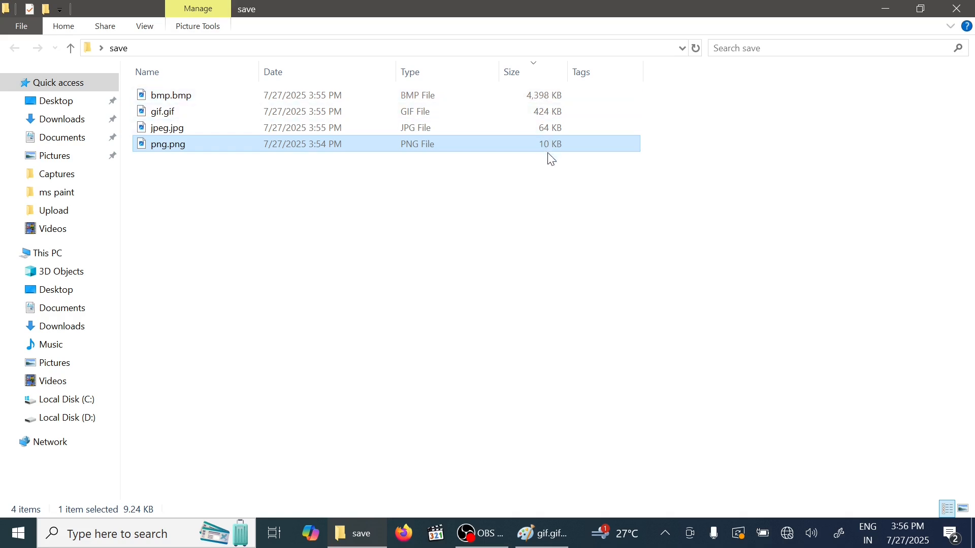
click(363, 171)
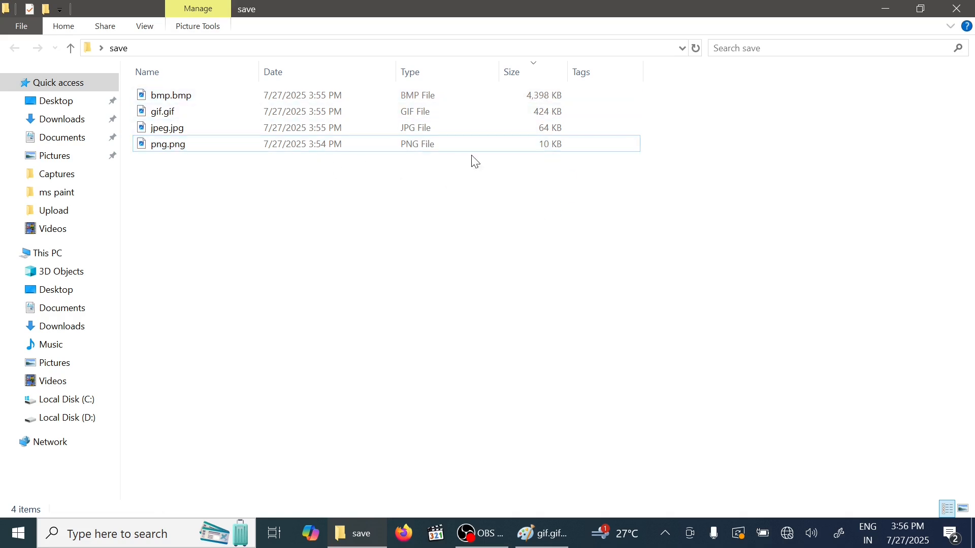
click(495, 149)
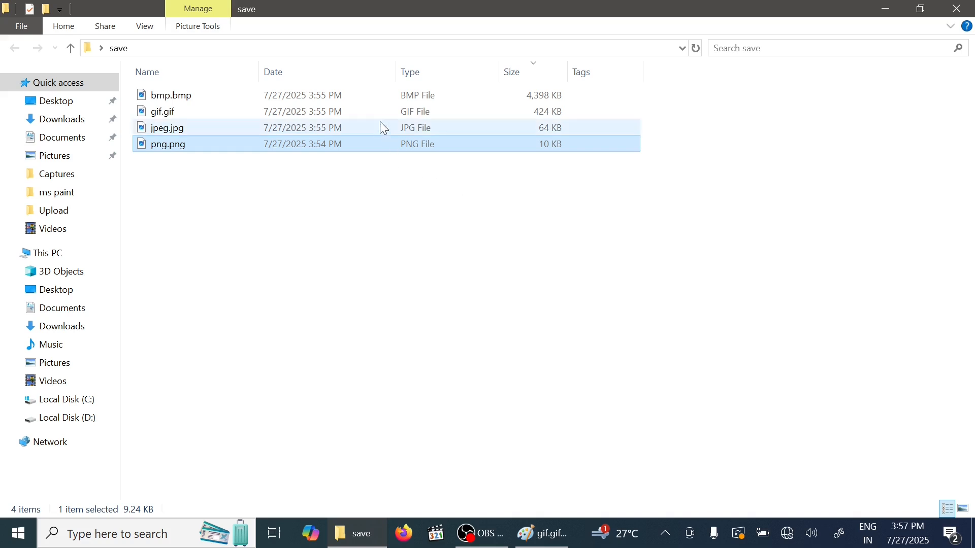
click(512, 180)
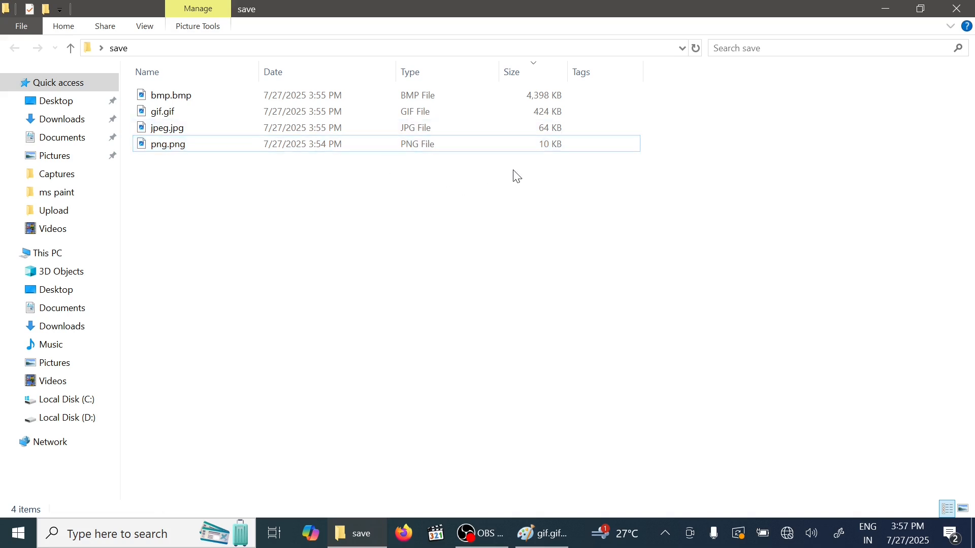
click(507, 150)
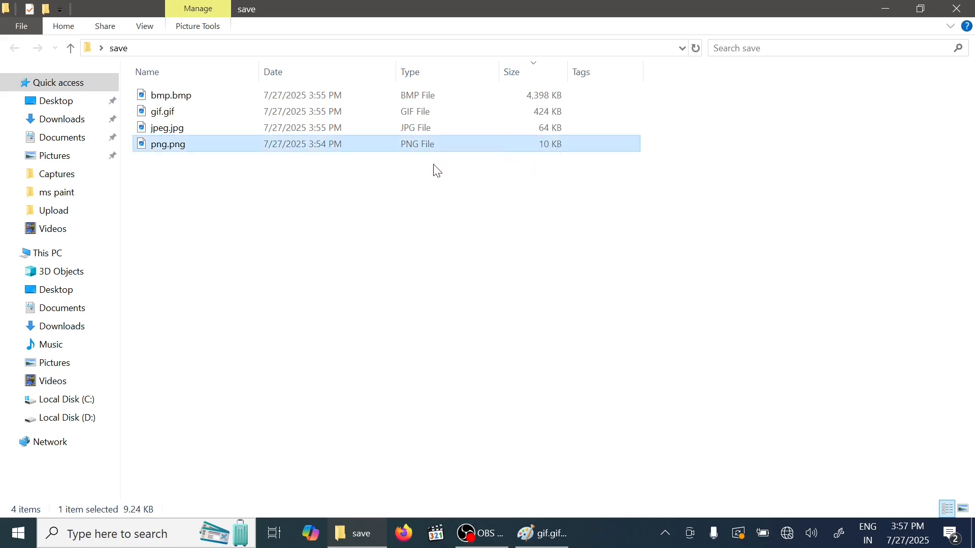
click(957, 8)
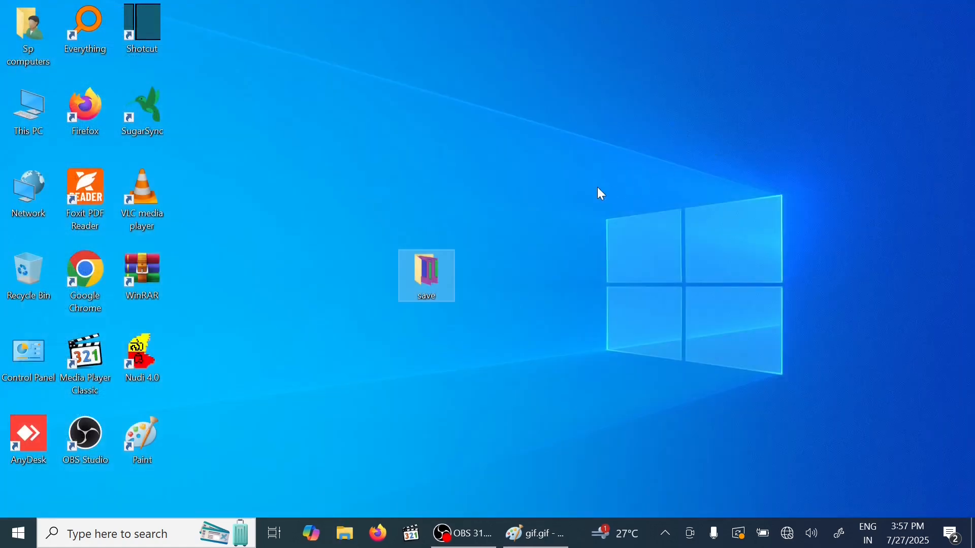
- Return to Paint, examine the drawing in print preview and close the preview
click(531, 533)
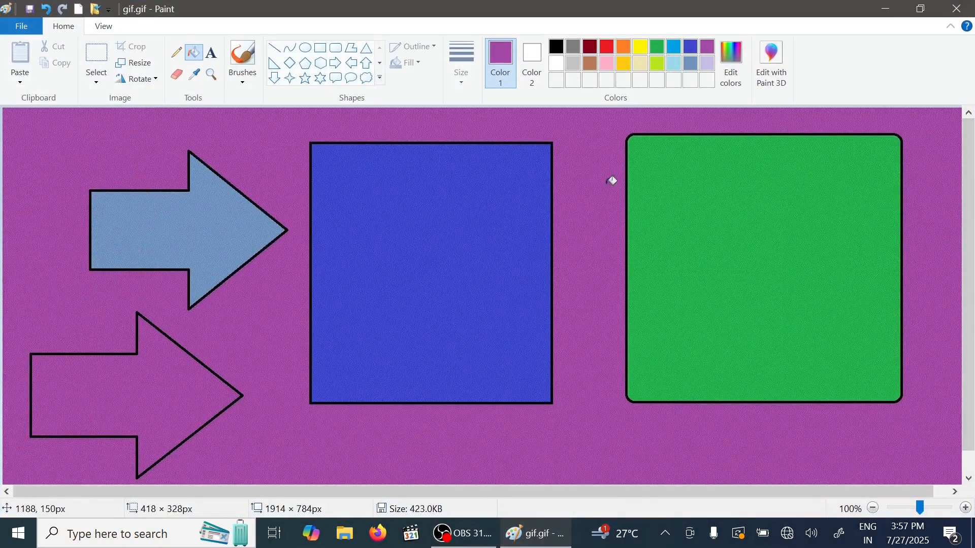
click(21, 25)
mouse_move(67, 165)
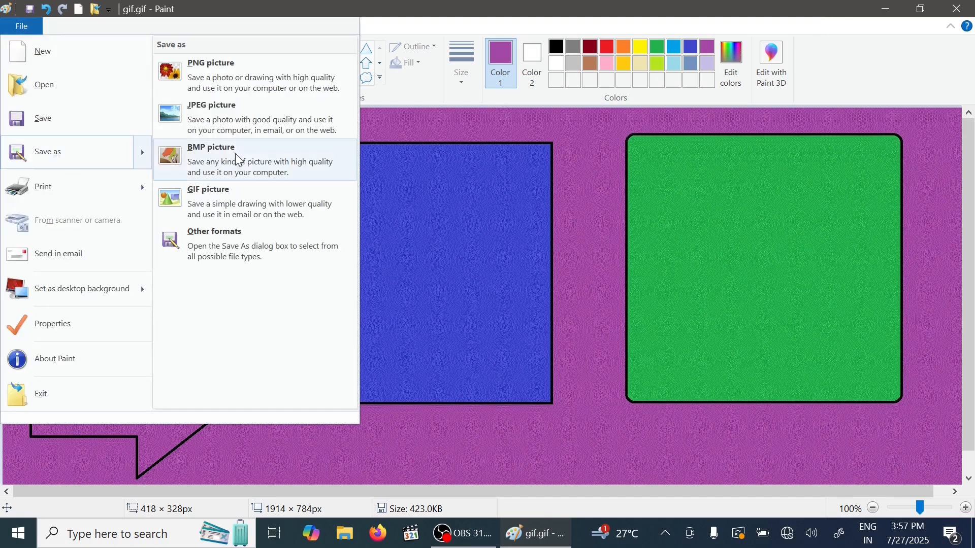
mouse_move(74, 189)
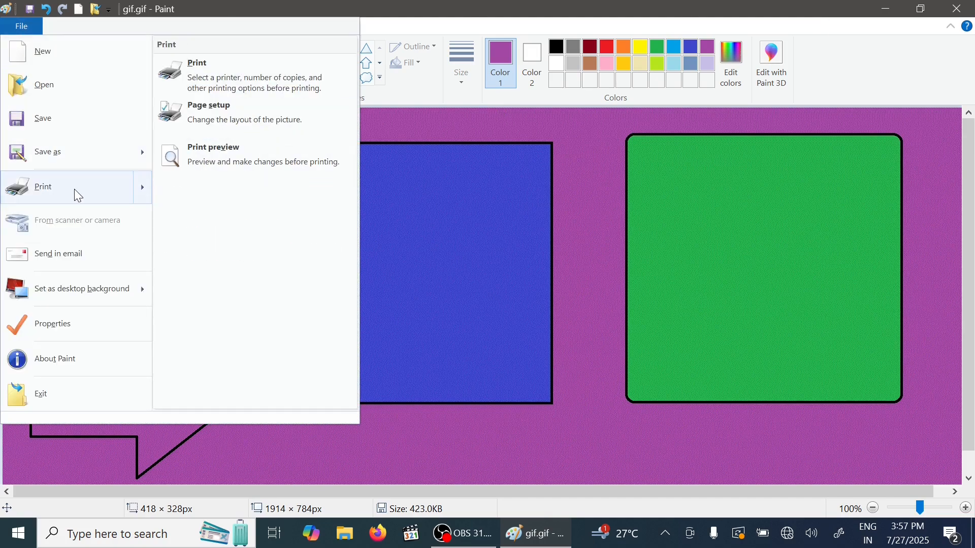
click(269, 155)
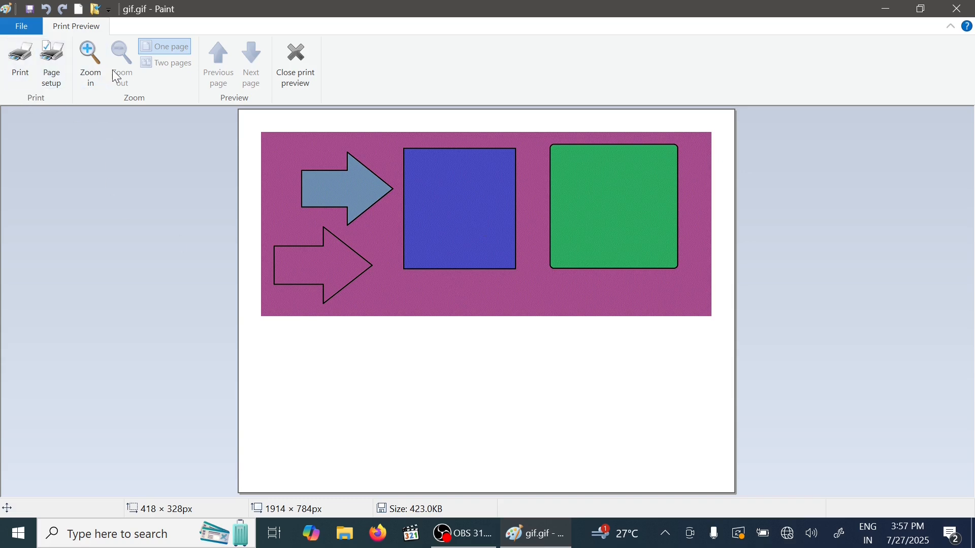
click(302, 65)
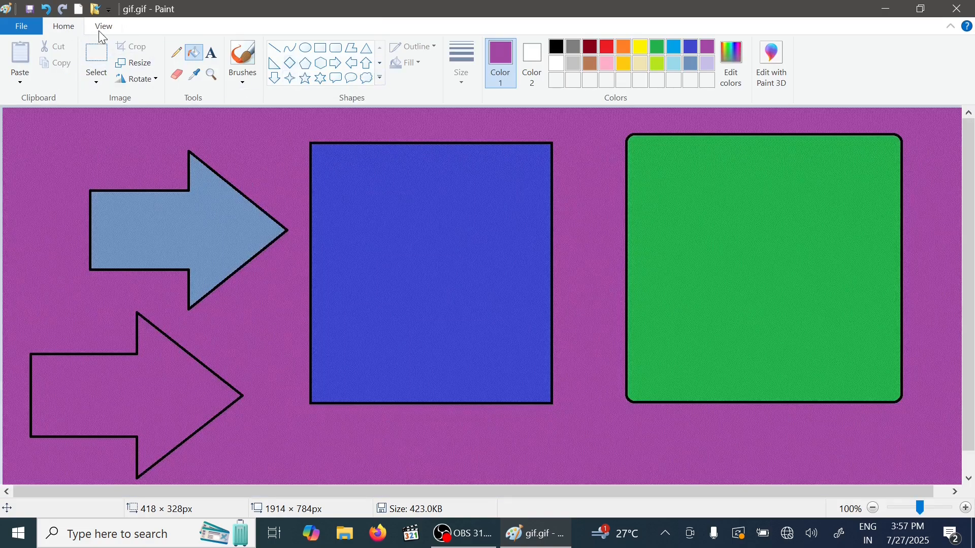
- Reopen the drawing's print preview and set the page orientation to Portrait in the page setup
click(21, 26)
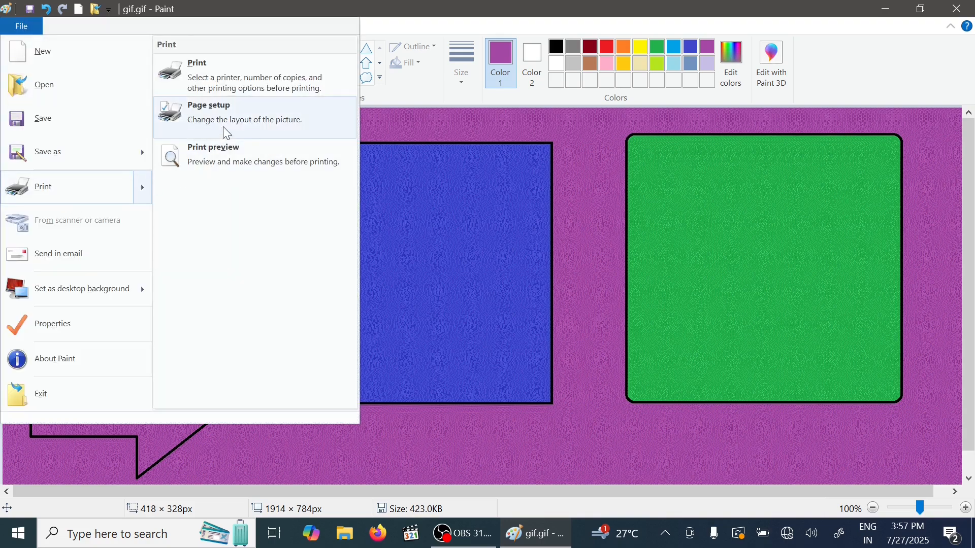
click(238, 148)
click(53, 64)
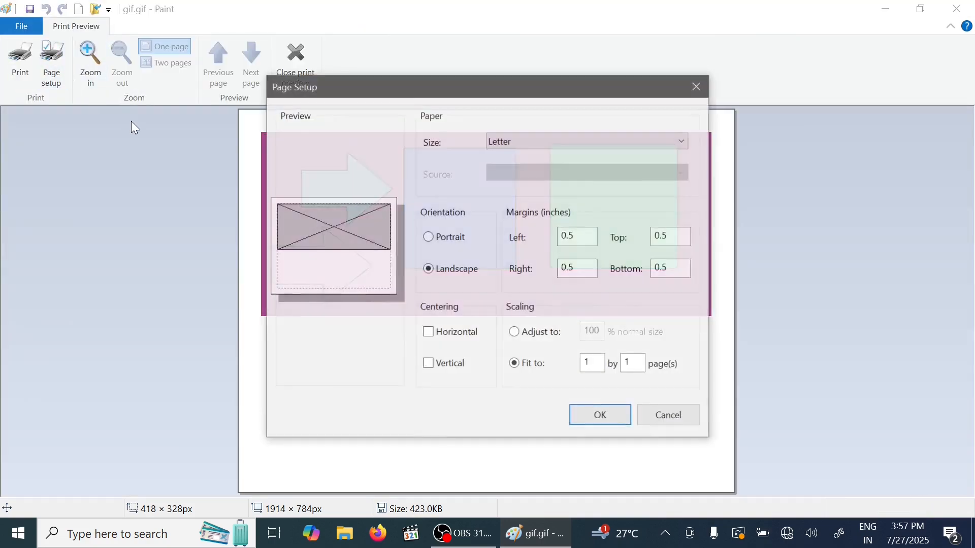
click(430, 237)
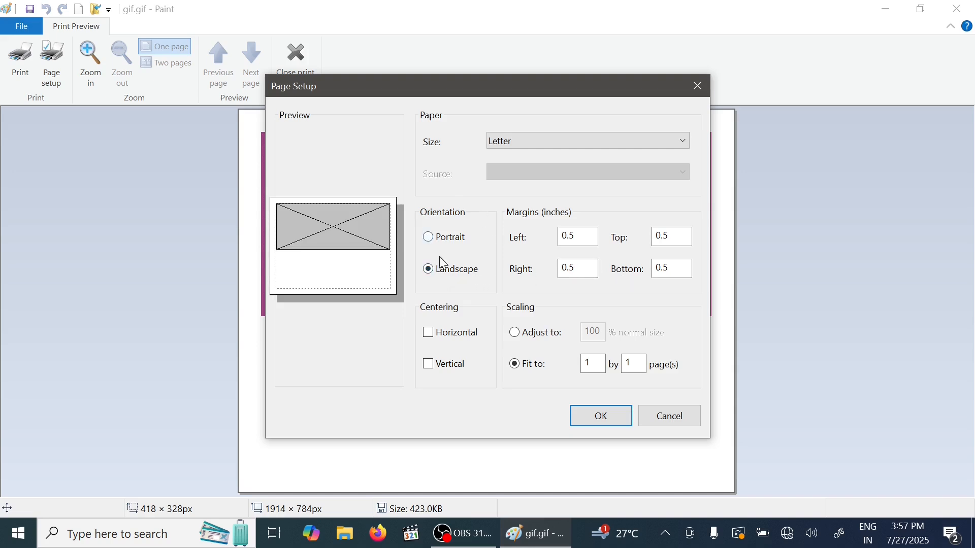
click(593, 417)
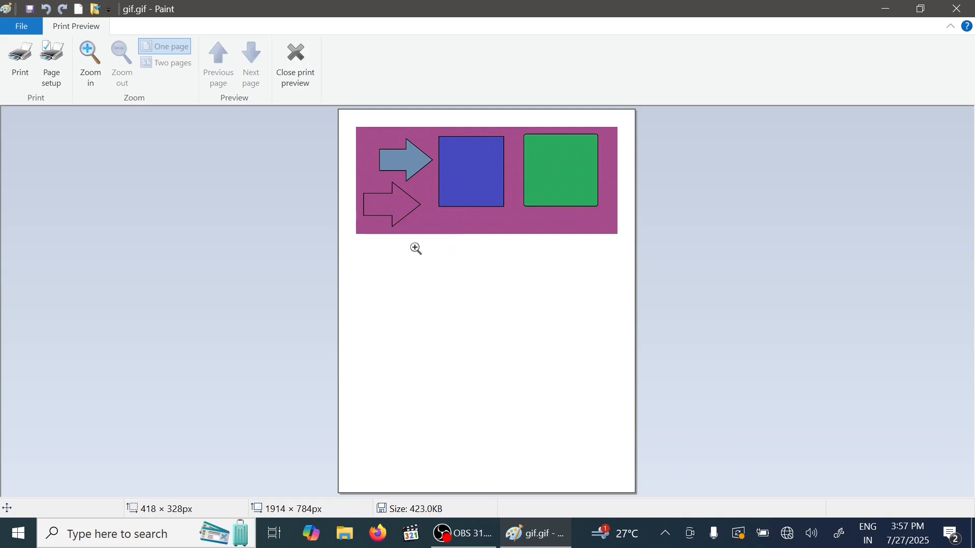
- Set the page orientation back to Landscape in the page setup and close the print preview
click(56, 76)
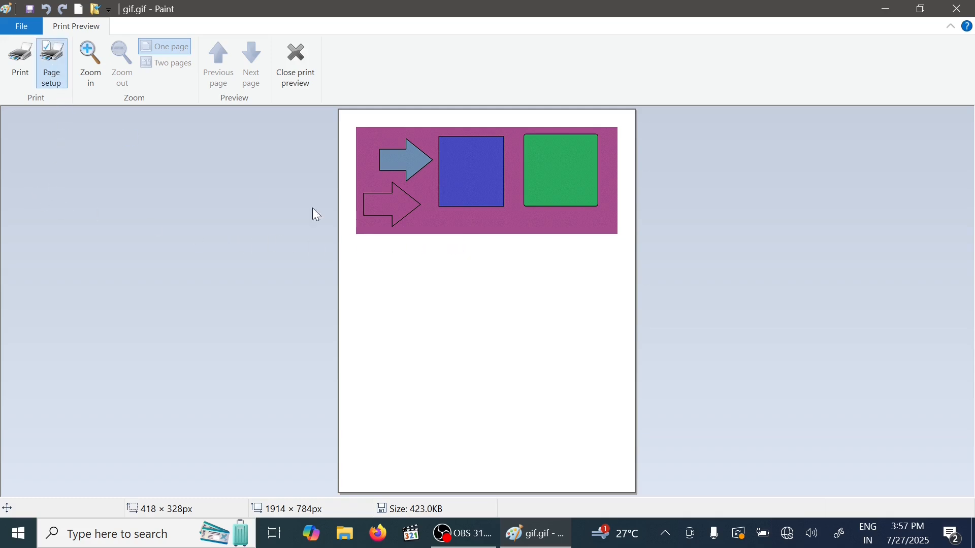
click(450, 275)
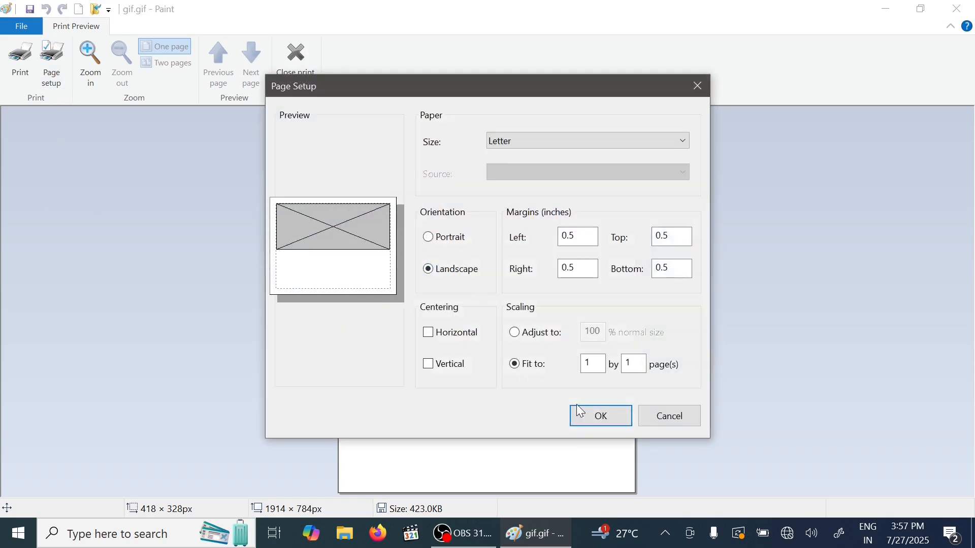
click(614, 417)
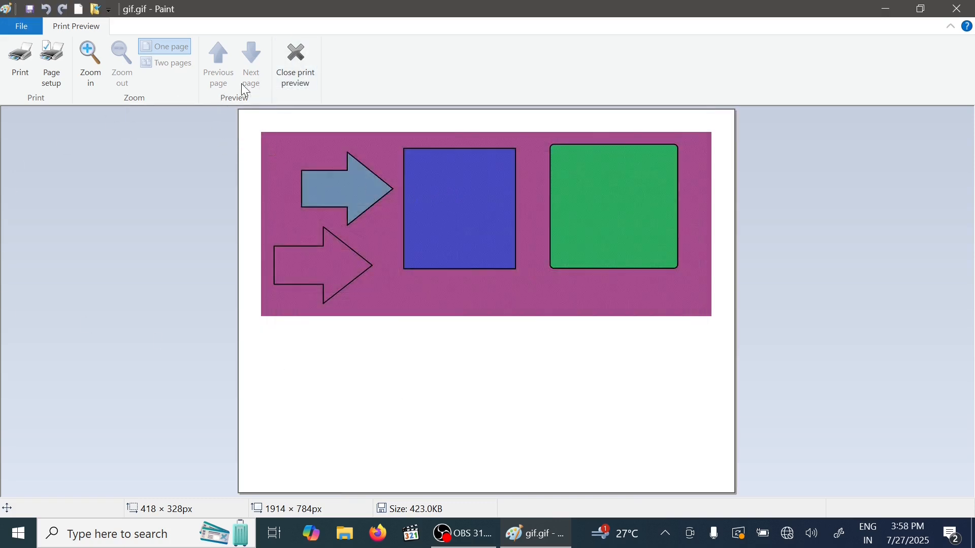
click(296, 65)
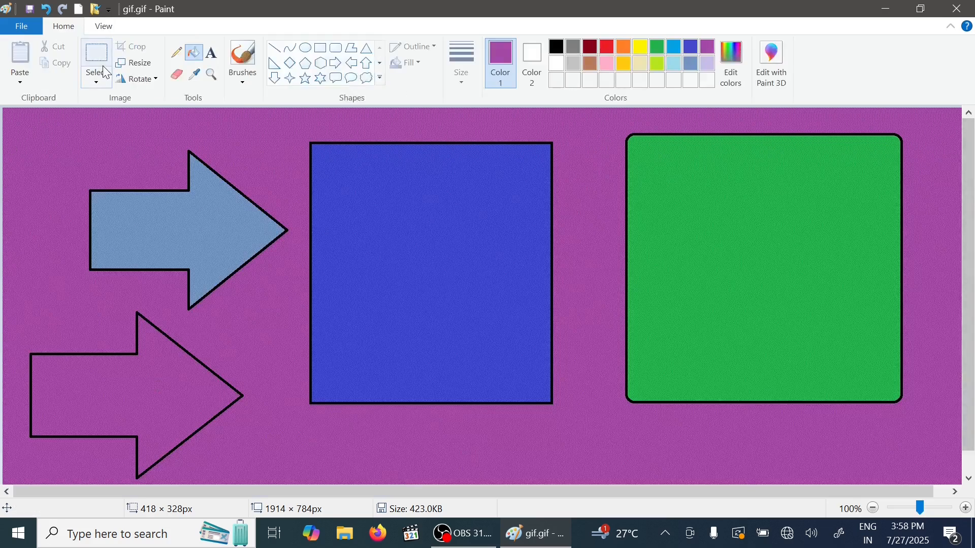
- Look at the desktop background options, view the current desktop wallpaper and return to the drawing
click(22, 26)
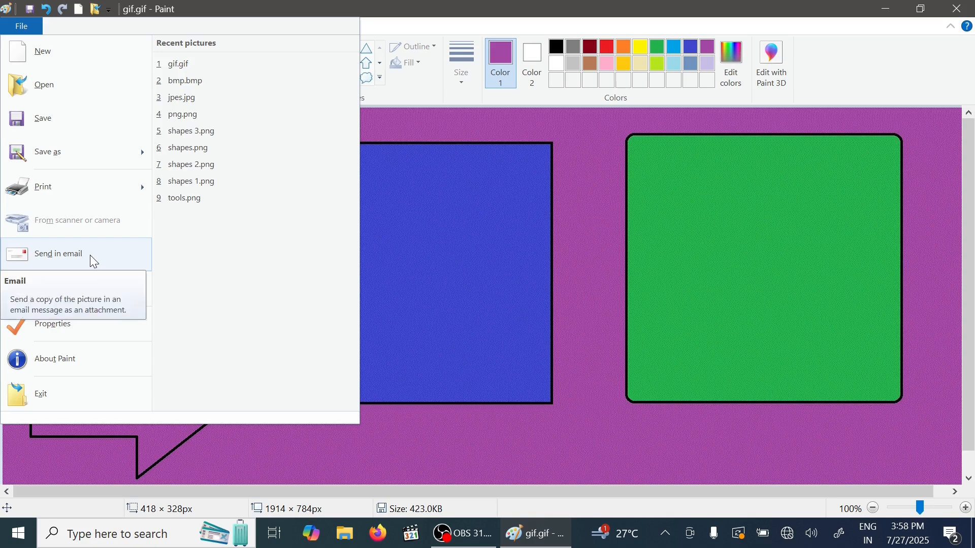
mouse_move(131, 295)
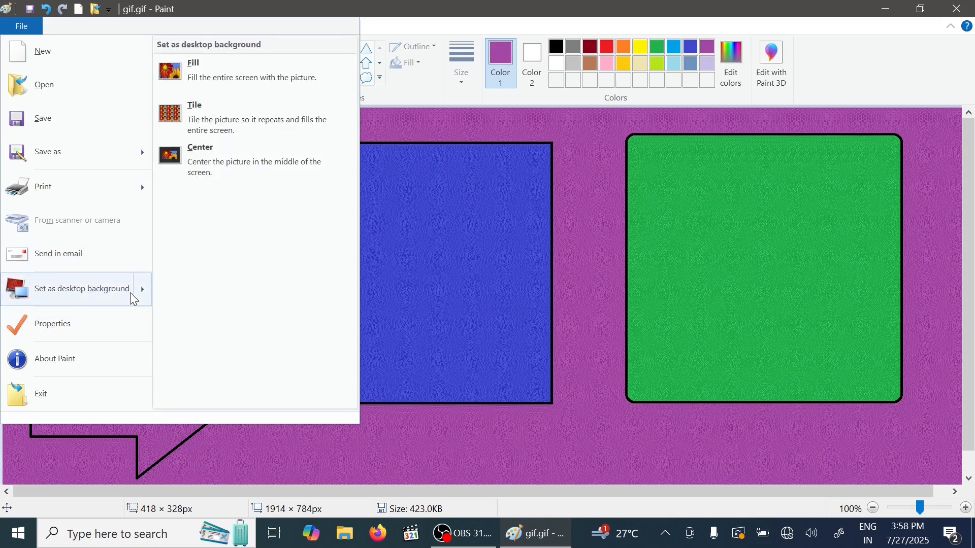
click(842, 194)
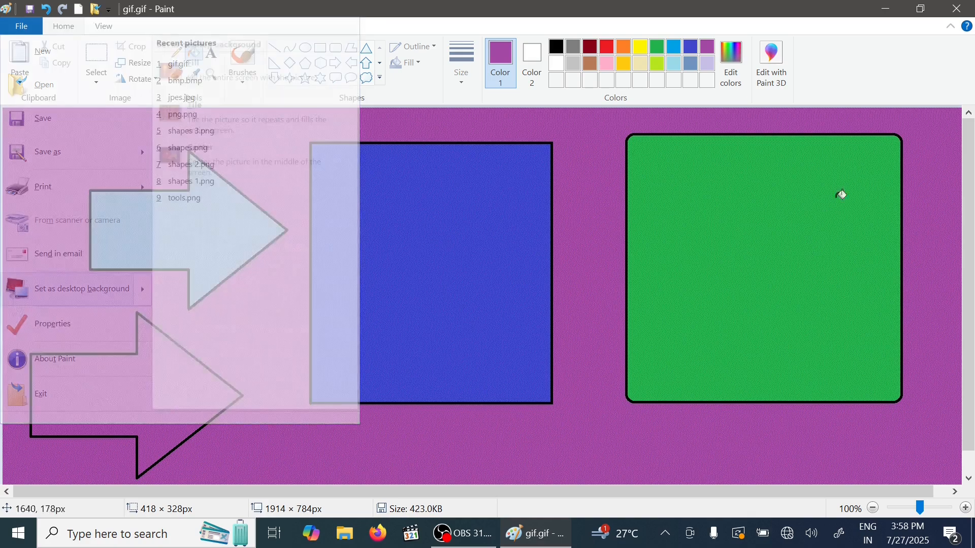
click(886, 8)
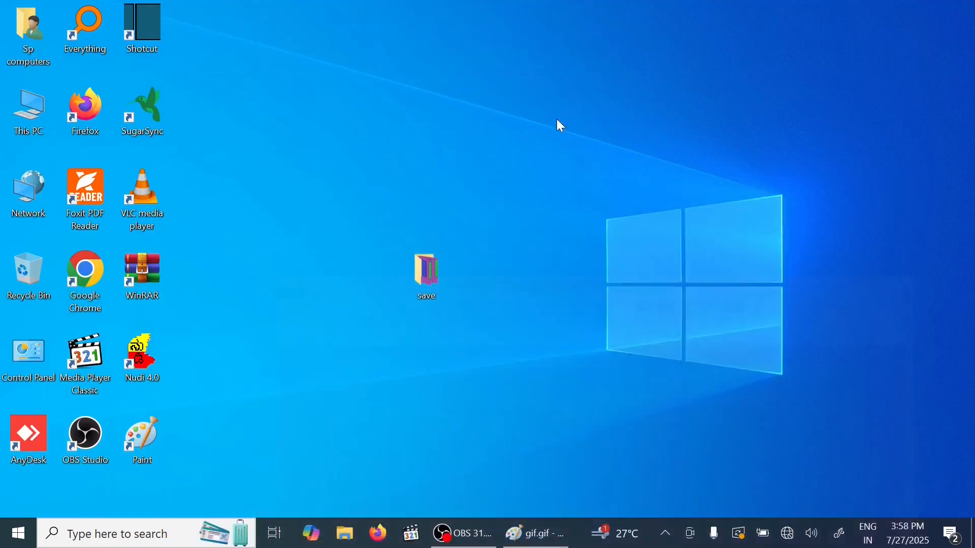
click(537, 538)
- Set the drawing as the desktop background with the Fill option, view it on the desktop and return to Paint
click(29, 26)
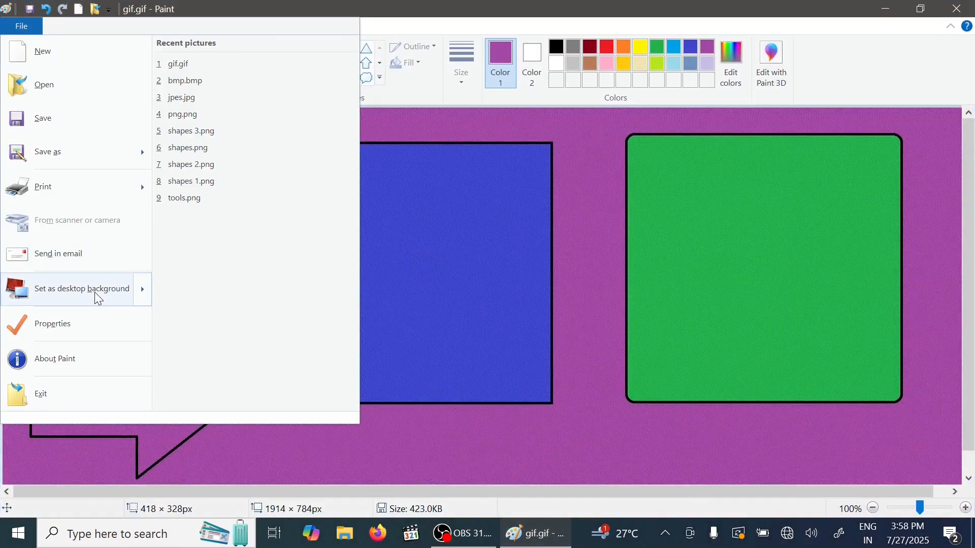
mouse_move(95, 290)
click(318, 84)
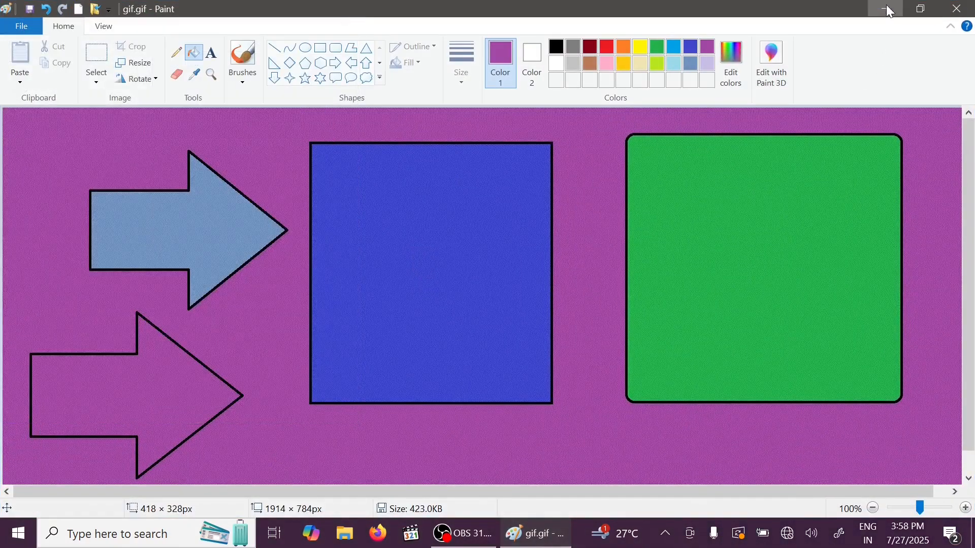
click(885, 8)
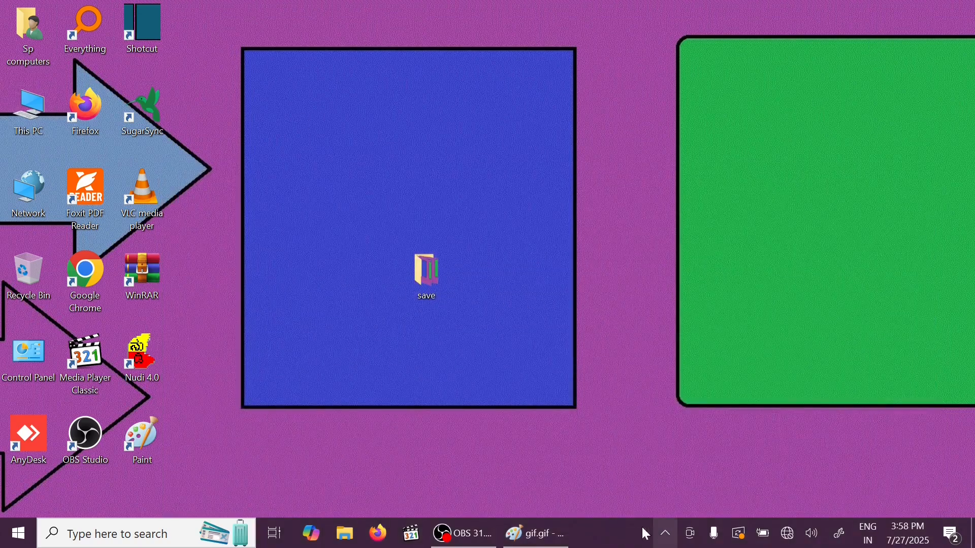
click(549, 533)
- Set the drawing as a Tile desktop background, check the repeated picture on the desktop and return to Paint
click(21, 26)
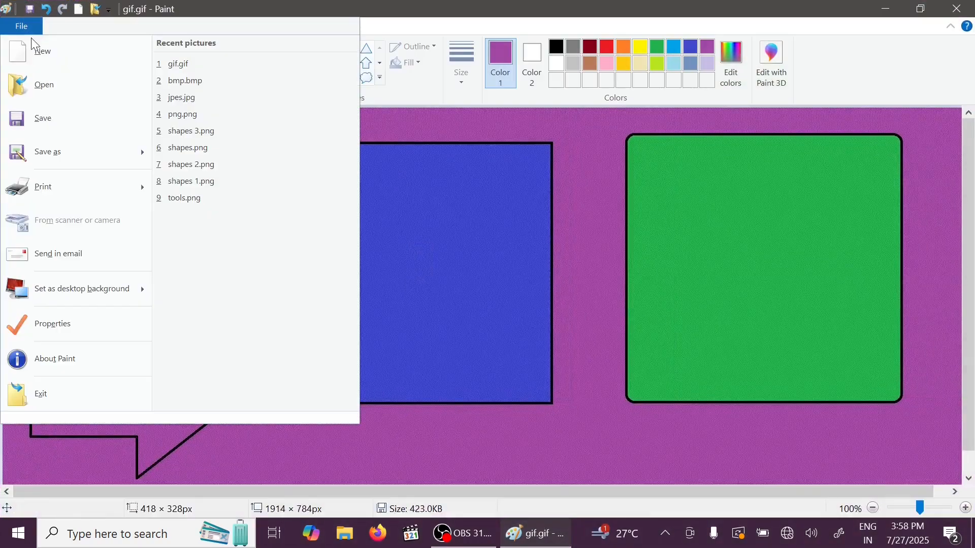
mouse_move(133, 292)
click(261, 105)
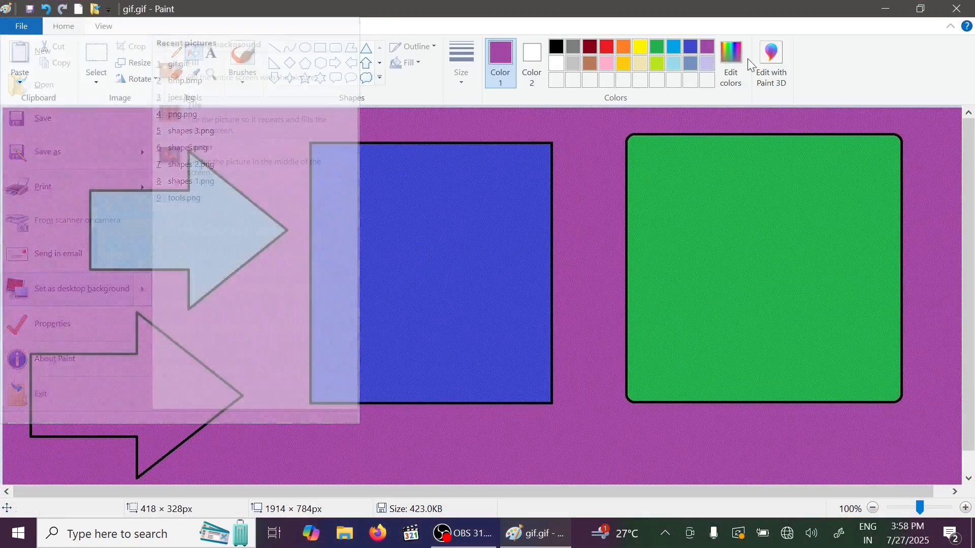
click(885, 9)
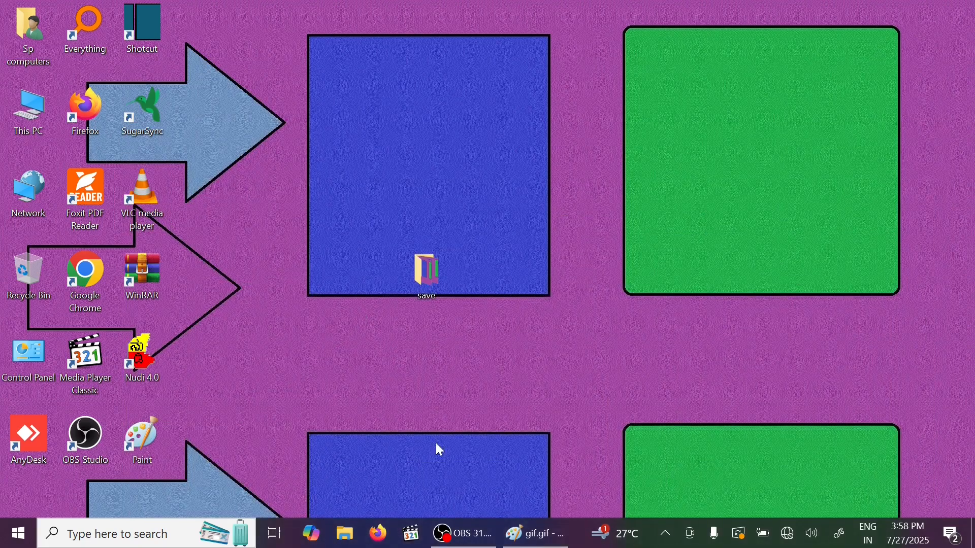
click(535, 534)
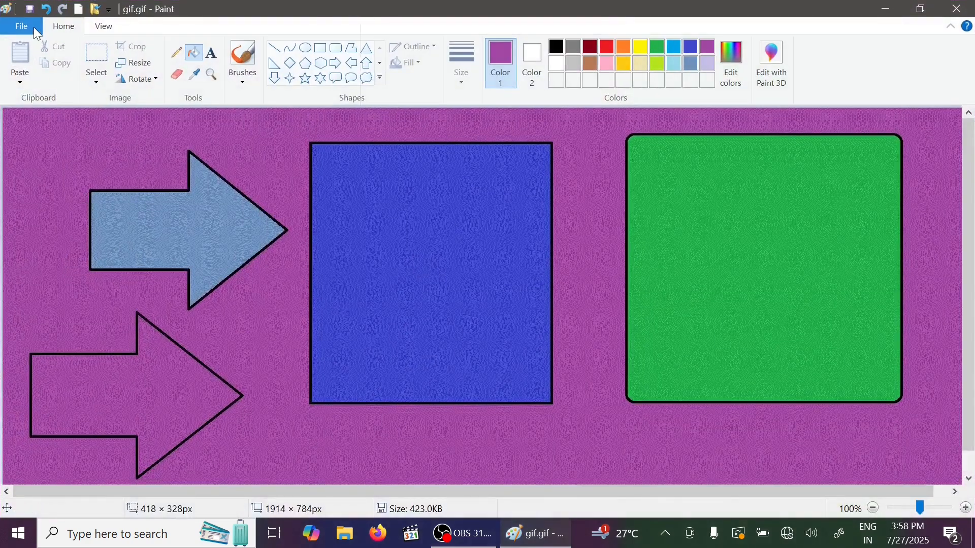
- Set the drawing as a Center desktop background, check it on the desktop and restore the Paint window
click(33, 26)
mouse_move(81, 288)
click(245, 154)
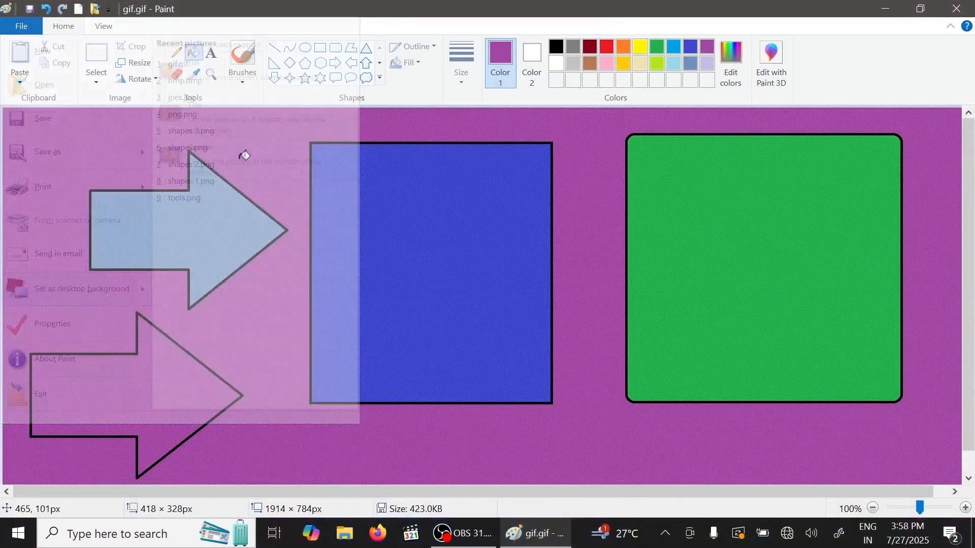
click(882, 8)
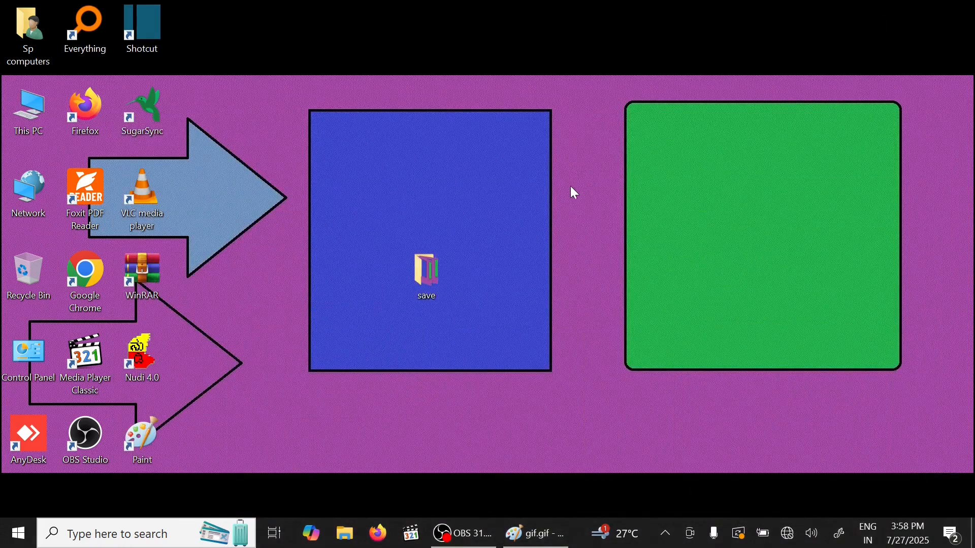
click(536, 533)
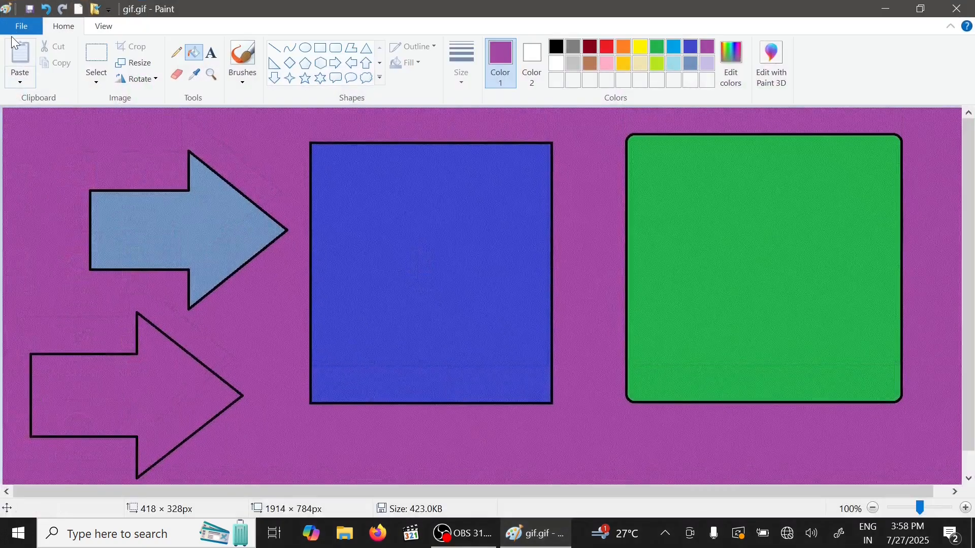
- Examine the image properties, viewing the picture size in inches, centimeters and pixels, and close them without changes
click(24, 27)
mouse_move(106, 279)
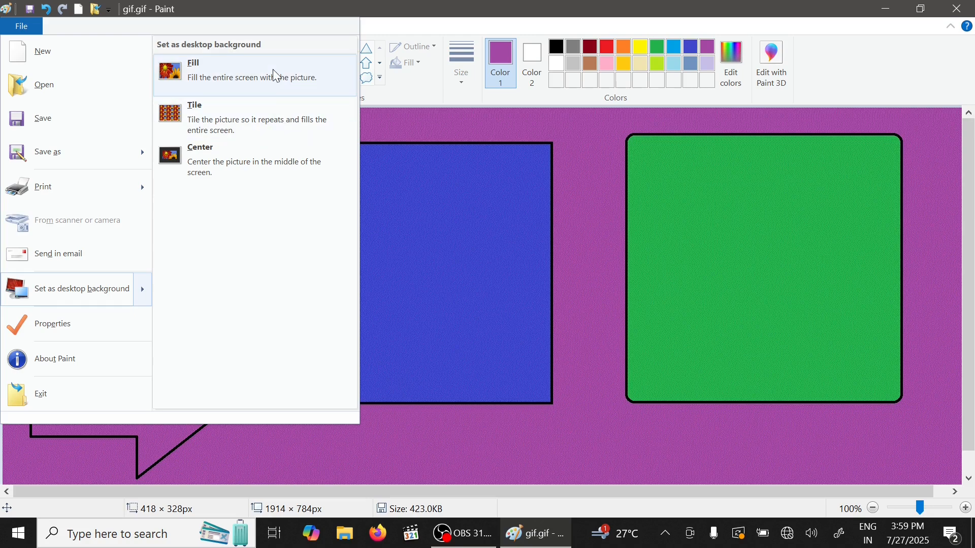
click(101, 333)
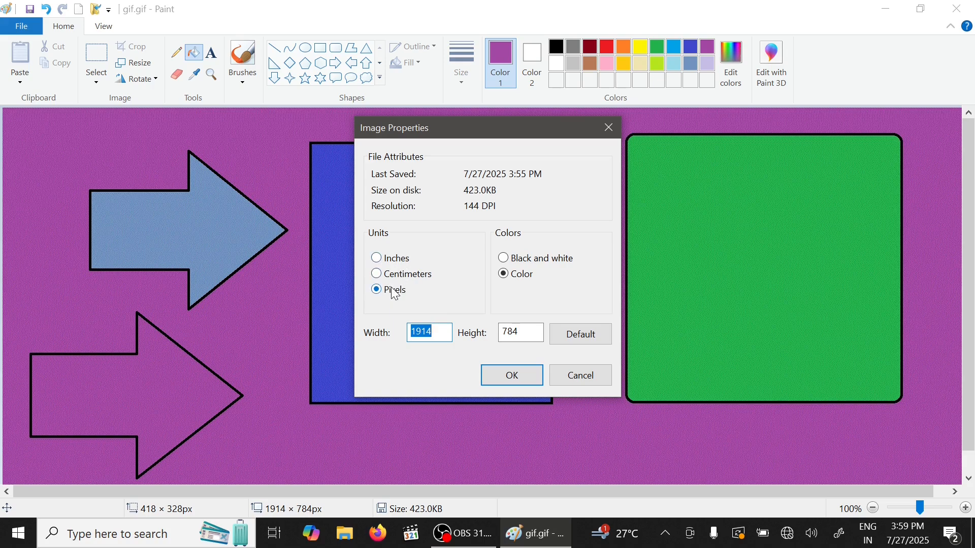
click(395, 259)
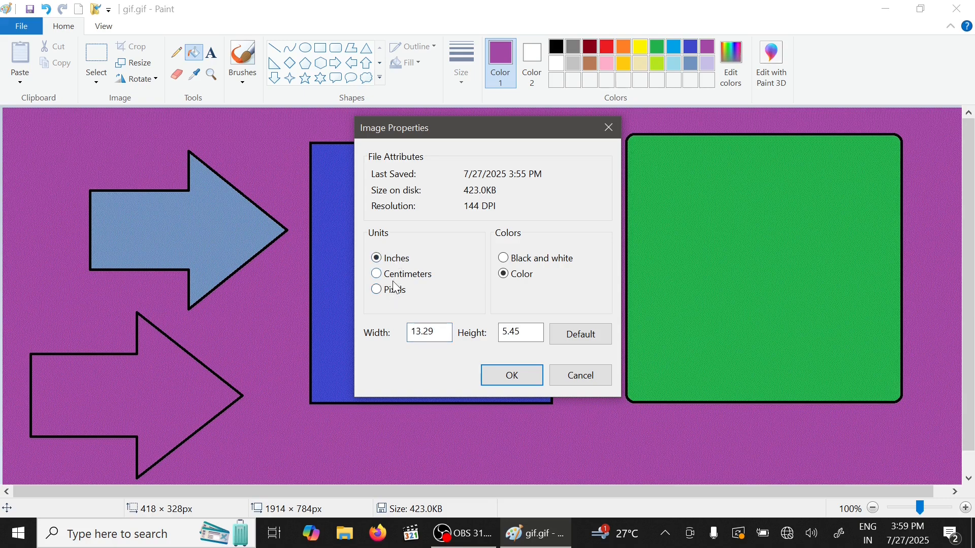
click(394, 278)
click(394, 294)
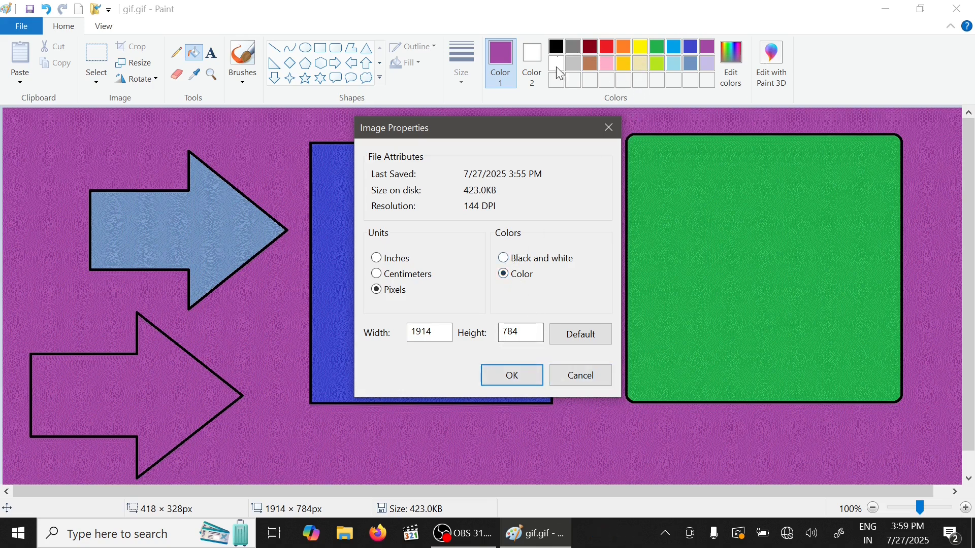
click(617, 132)
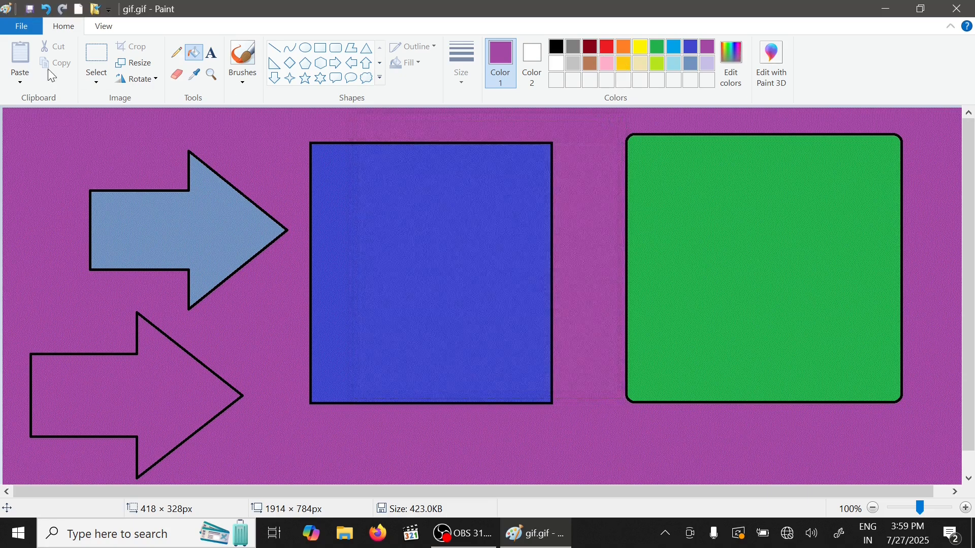
- Start a new picture without saving the changes to gif.gif
click(21, 27)
click(42, 53)
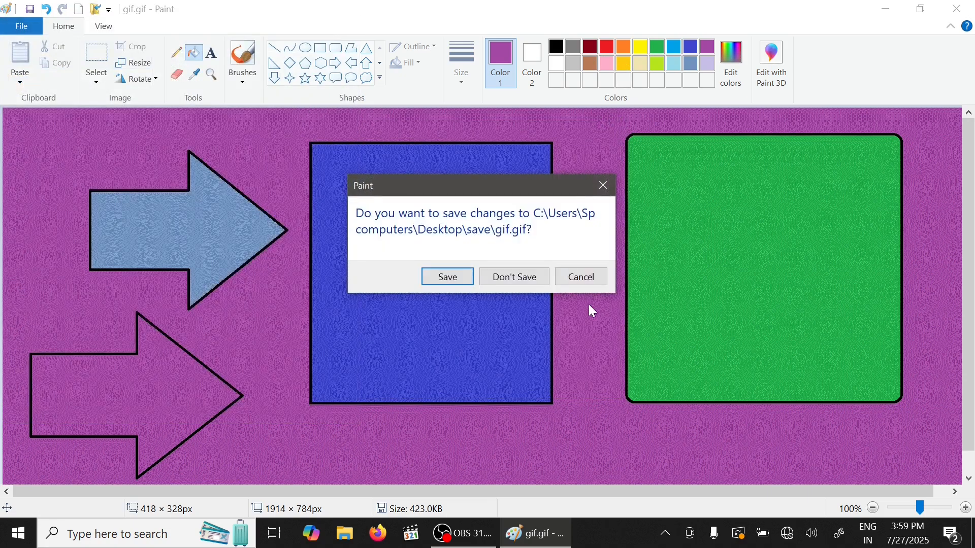
click(489, 270)
- Draw a rounded callout about 317 × 254 px, an up arrow about 400 × 352 px and a second callout about 370 × 301 px
click(336, 78)
mouse_move(105, 178)
mouse_down()
mouse_move(151, 243)
mouse_move(266, 307)
mouse_up()
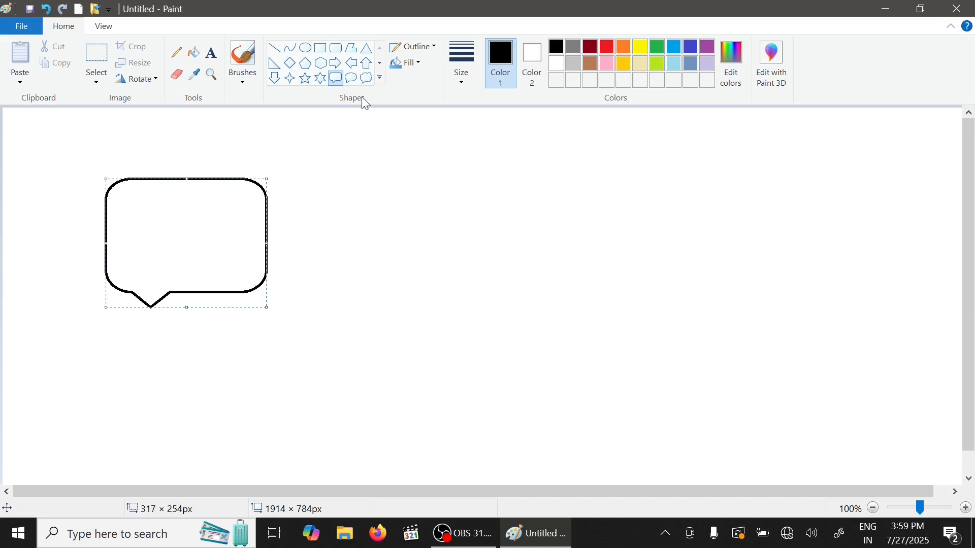
click(367, 63)
drag(372, 172, 575, 349)
click(336, 78)
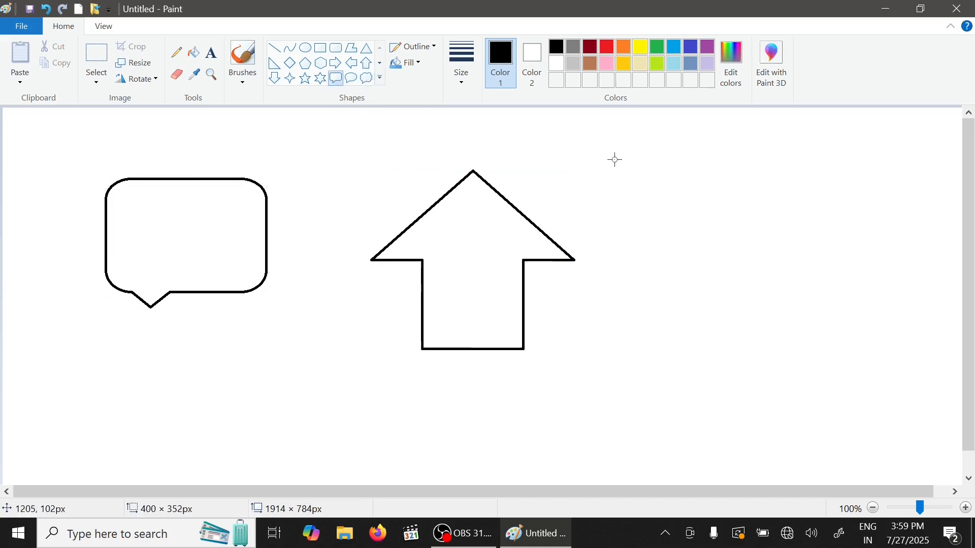
drag(667, 147, 856, 301)
- Draw a six-point star about 376 × 274 px under the smaller callout and a four-point star about 368 × 256 px under the larger one
click(320, 78)
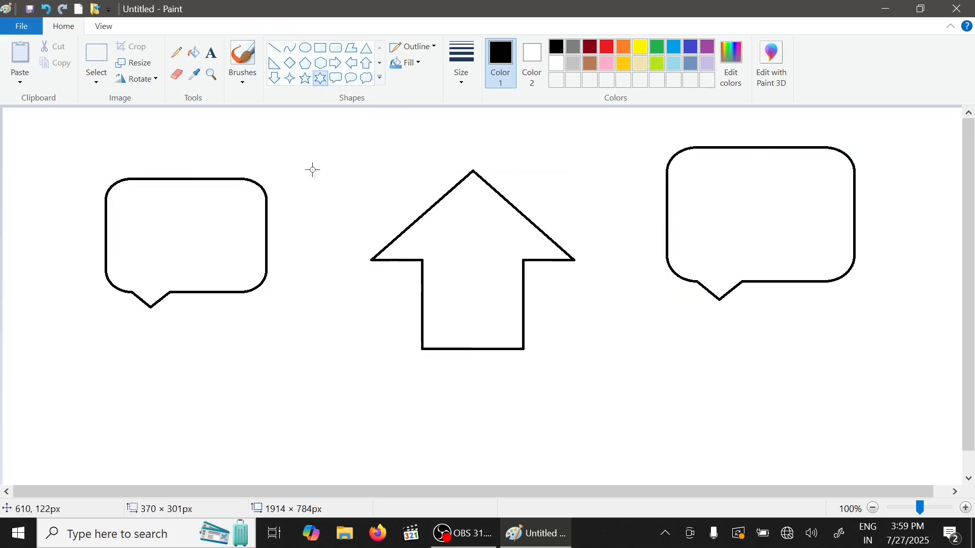
drag(32, 333, 224, 472)
click(290, 78)
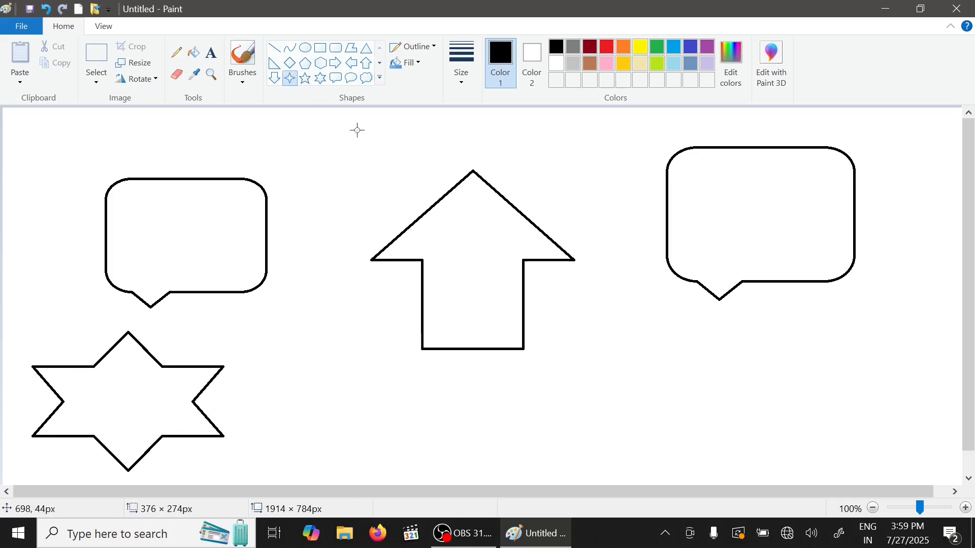
drag(607, 328, 794, 459)
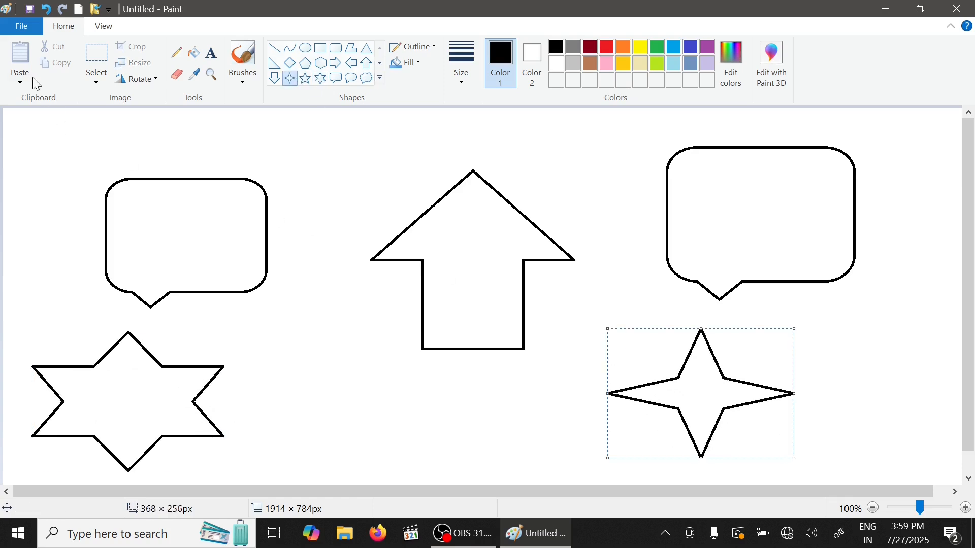
- Convert the picture to black and white in the image properties, accepting the loss of color information
click(21, 26)
click(115, 335)
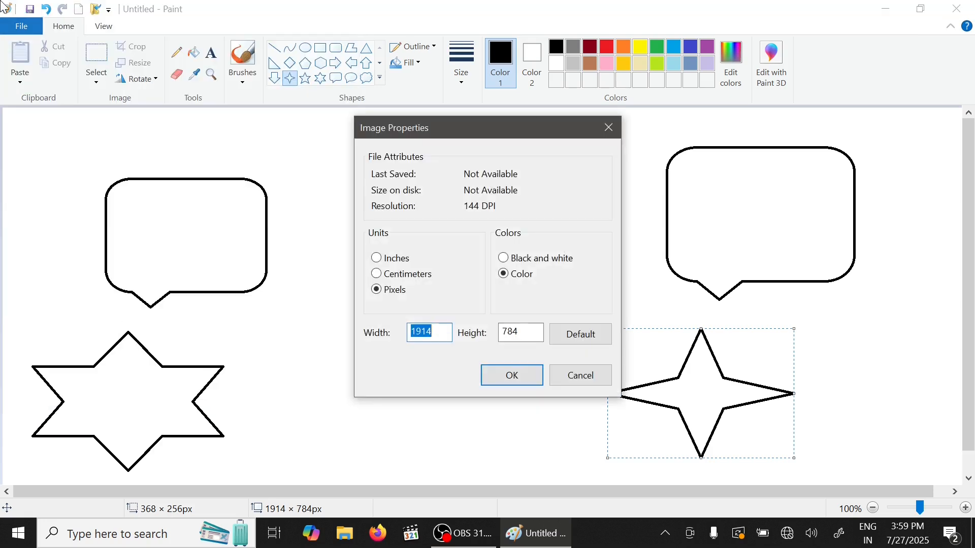
click(531, 261)
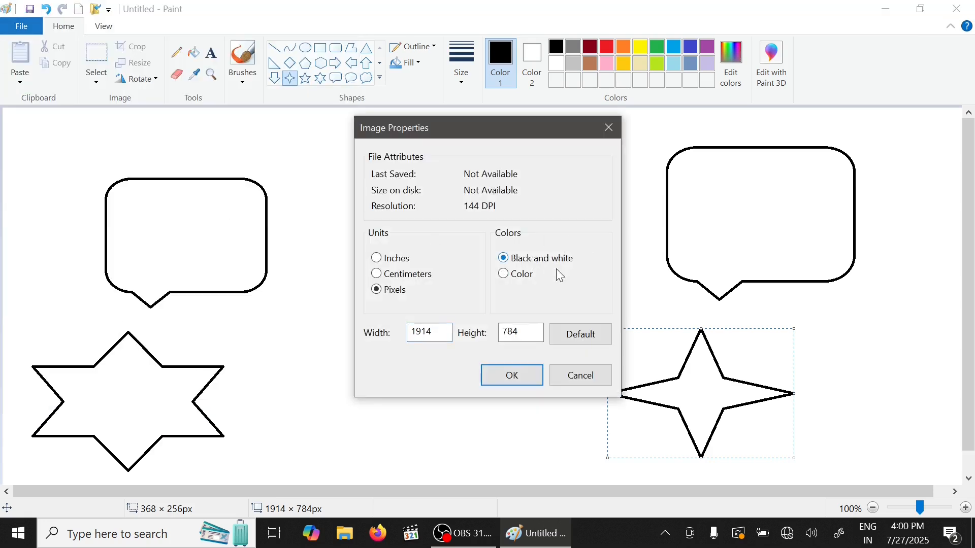
click(510, 375)
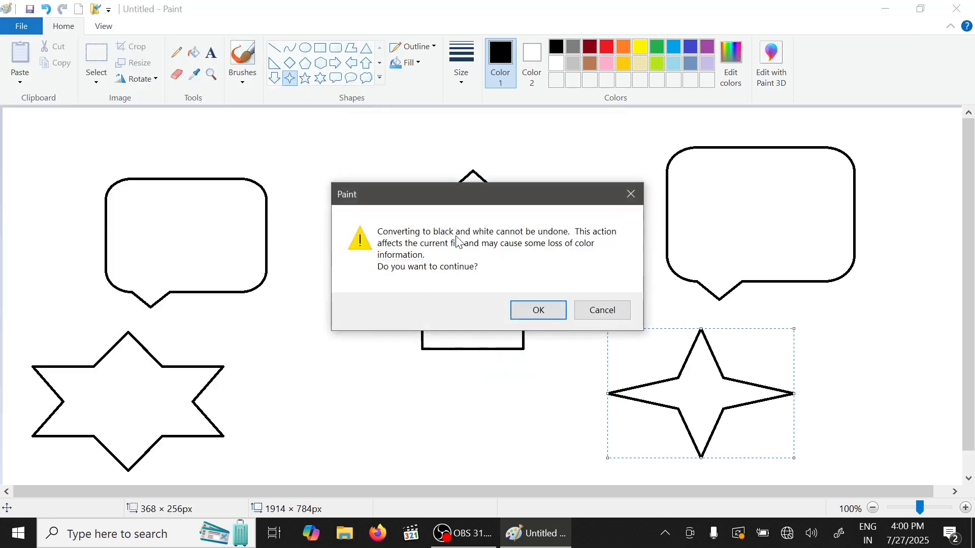
click(548, 313)
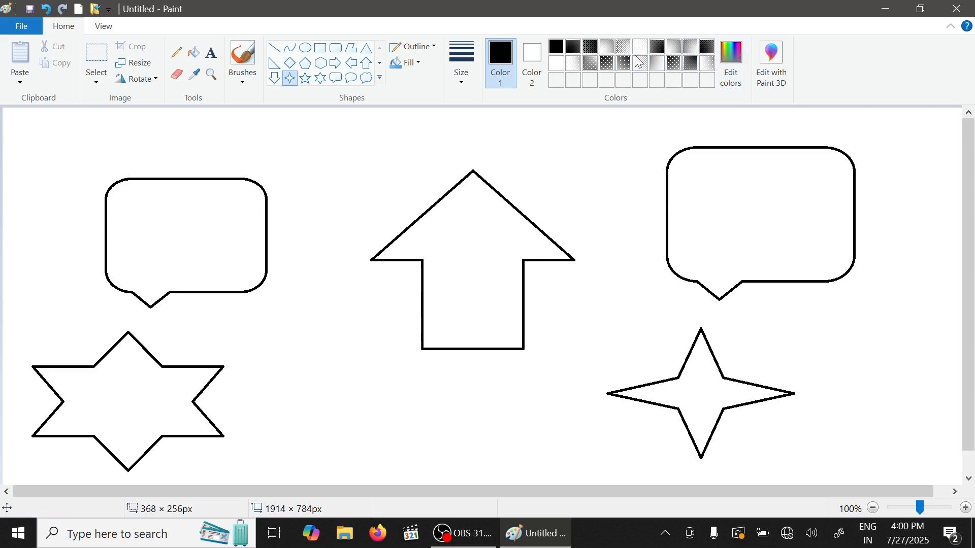
- Fill the larger callout and the up arrow with a gray dotted pattern
click(193, 52)
click(590, 63)
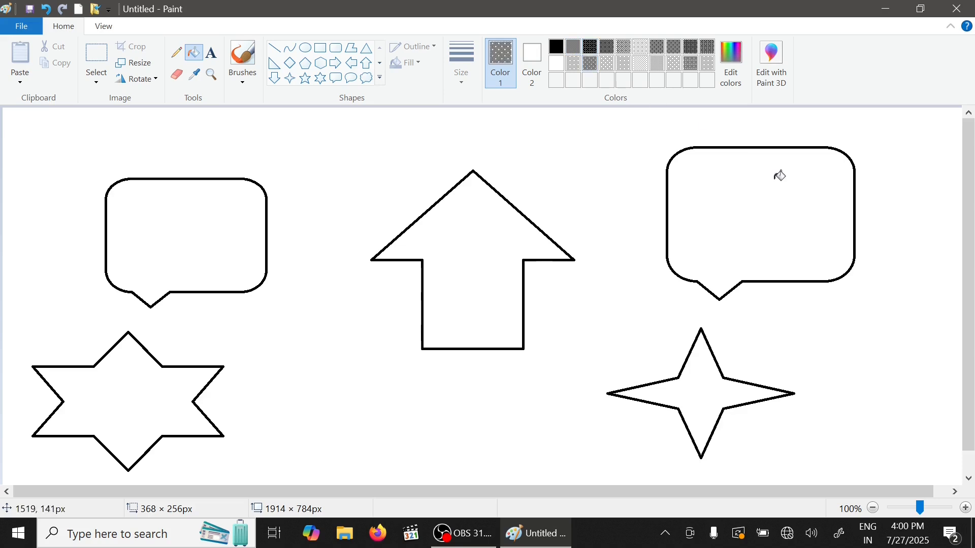
click(807, 201)
click(482, 261)
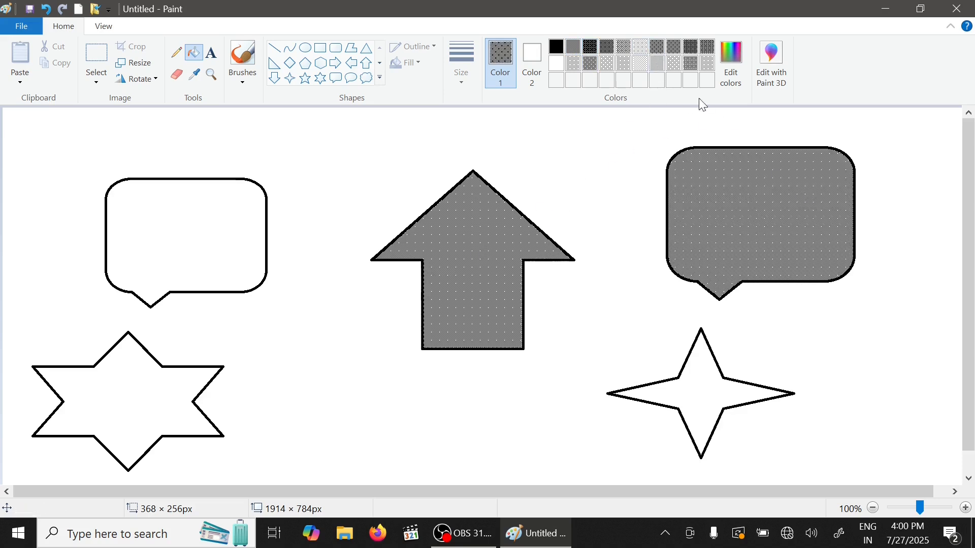
- Fill the background with a dark pattern, the smaller callout with a light dotted one and the six-point star with a medium gray one
click(690, 47)
click(67, 245)
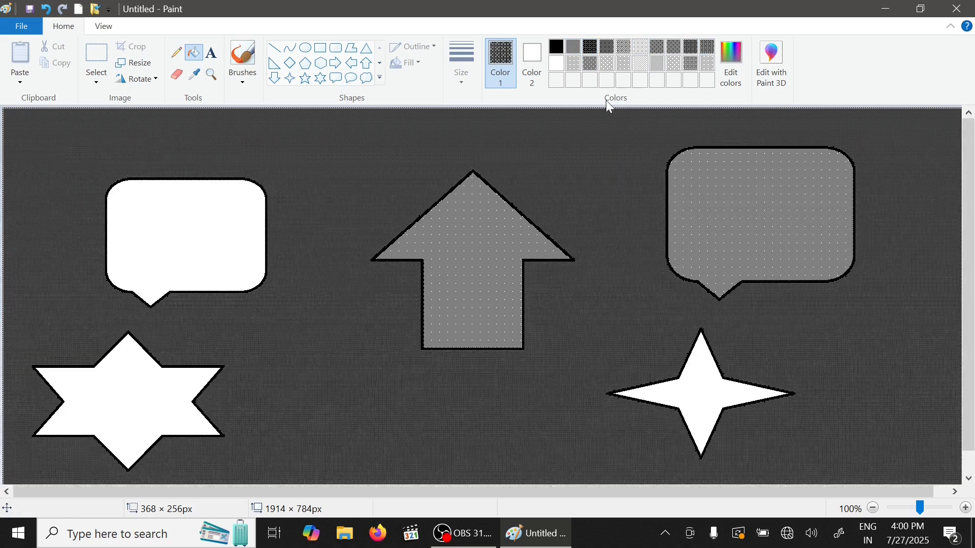
click(674, 63)
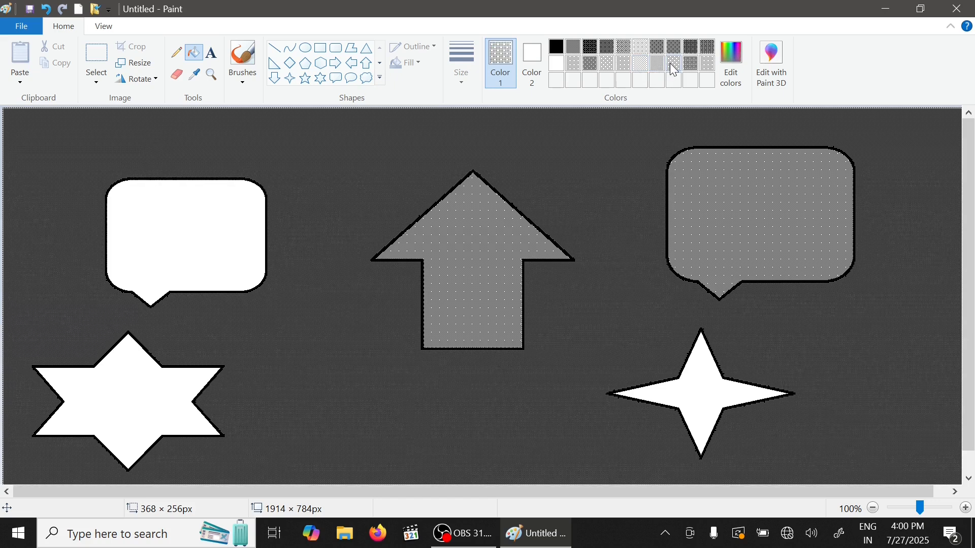
click(239, 242)
click(713, 49)
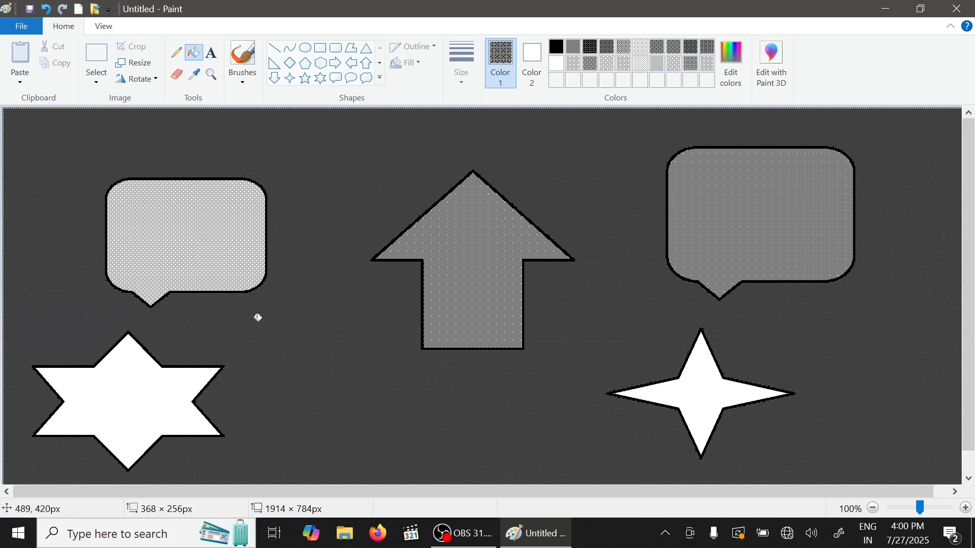
click(157, 381)
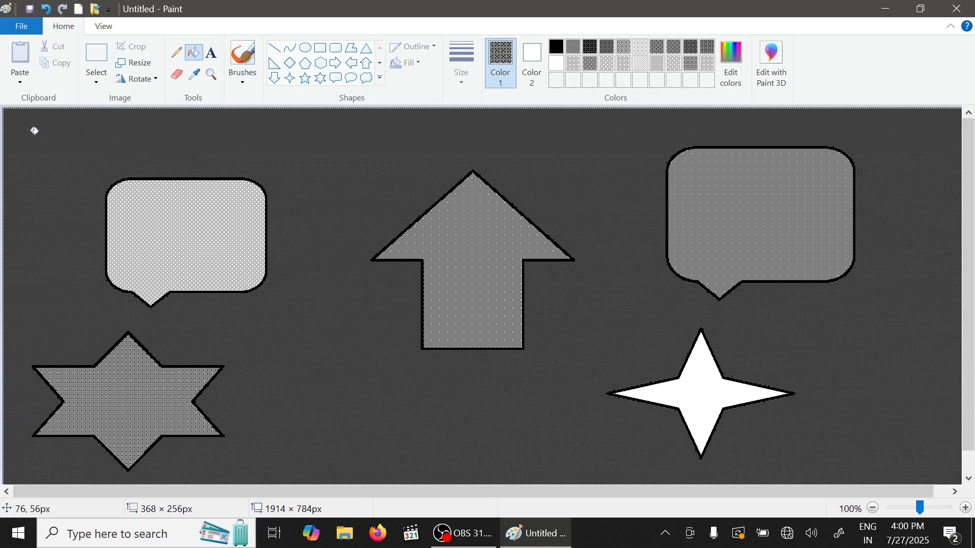
- Switch the picture's color mode back to Color in the image properties
click(28, 27)
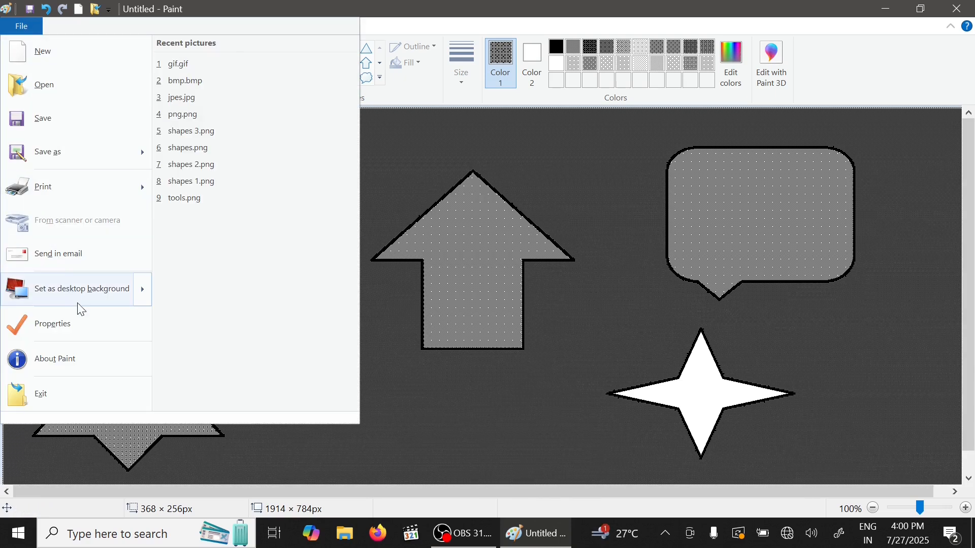
click(81, 322)
click(504, 275)
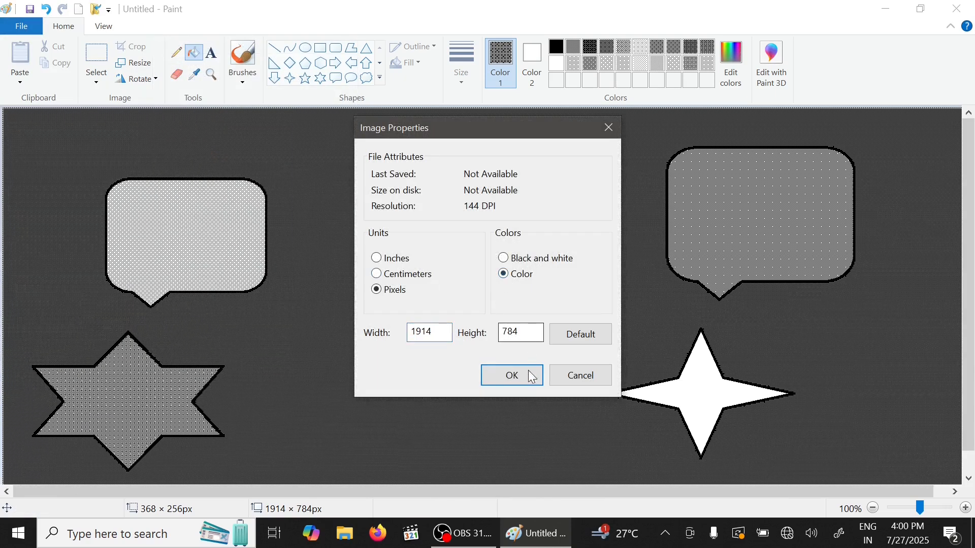
click(528, 375)
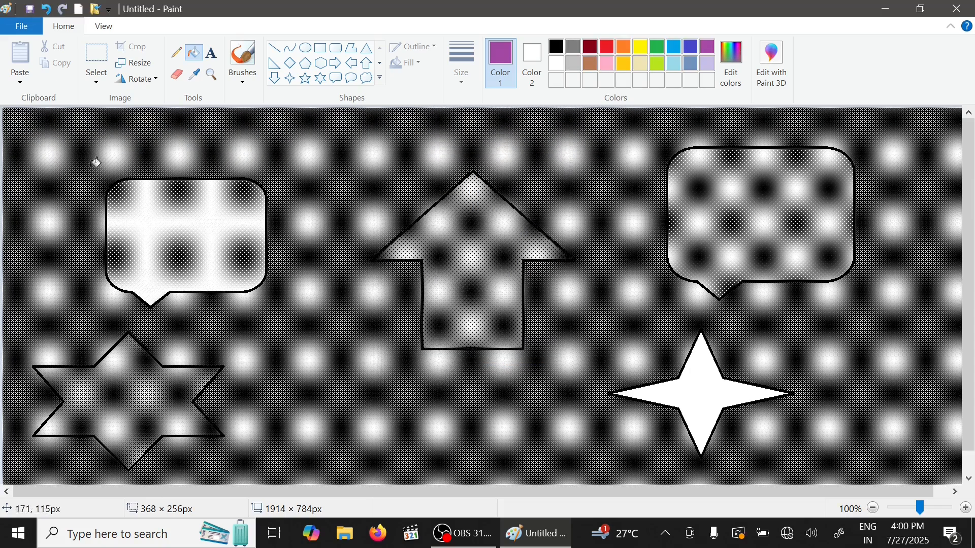
- Save the picture as a PNG named "black and white" in the save folder on the desktop
click(12, 31)
click(65, 118)
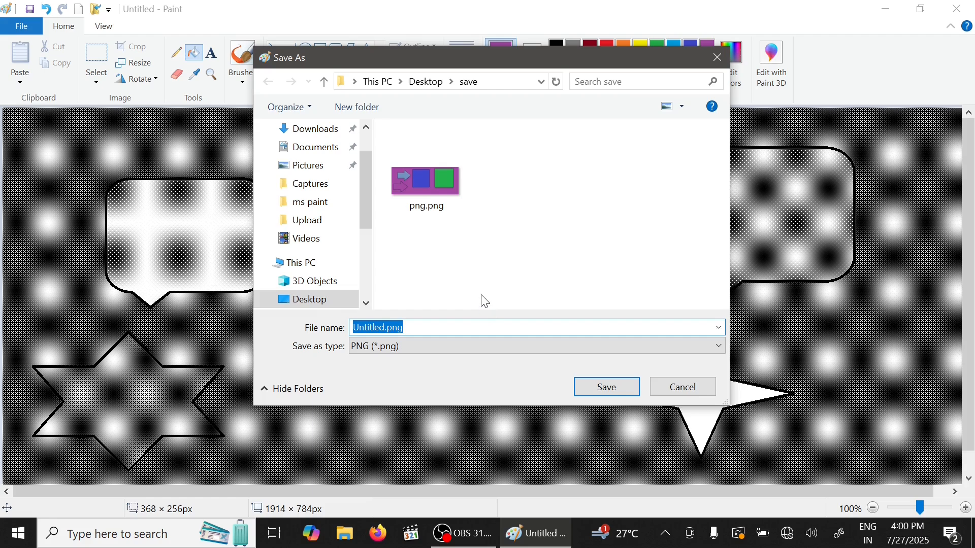
text(file)
key(BackSpace)
key(BackSpace)
key(BackSpace)
key(BackSpace)
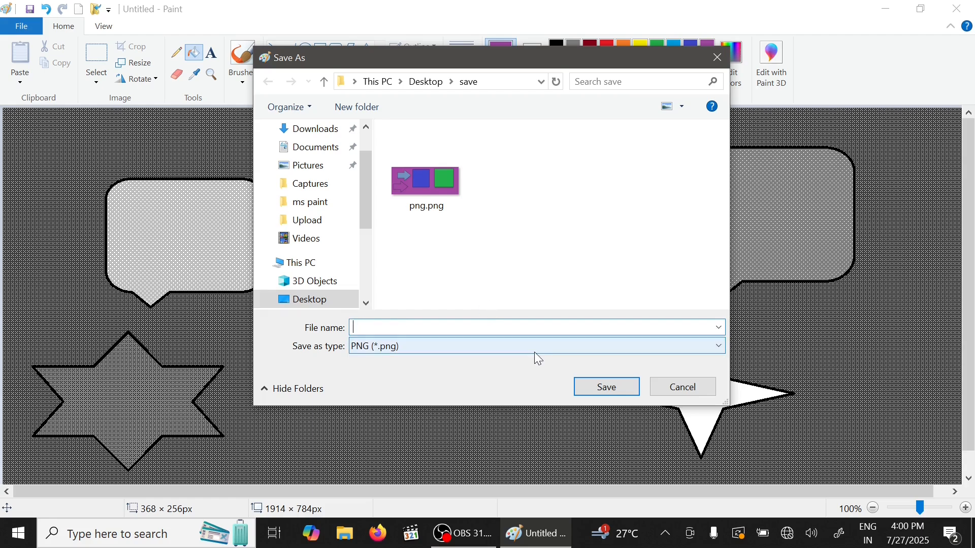
text(black and white)
click(607, 389)
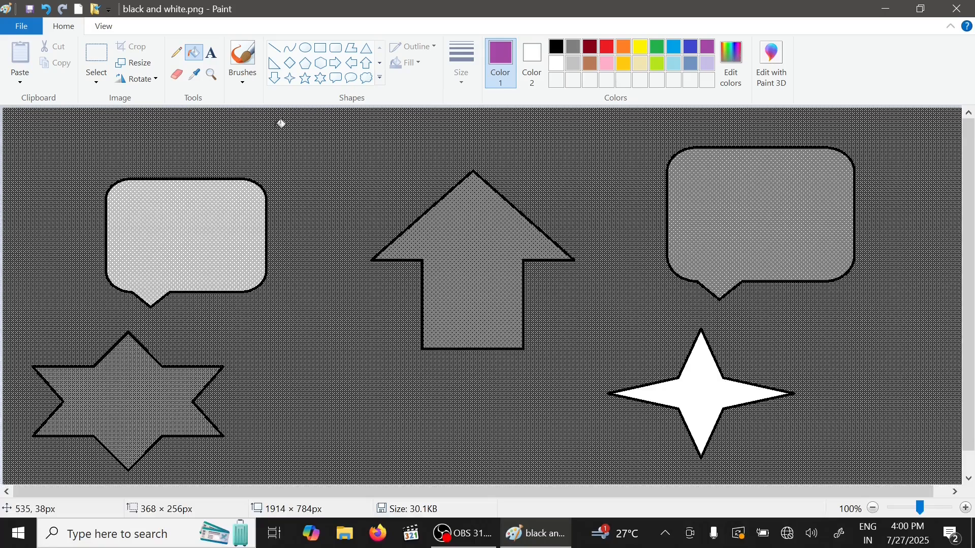
- Check the About Paint version and license information and close it
click(20, 31)
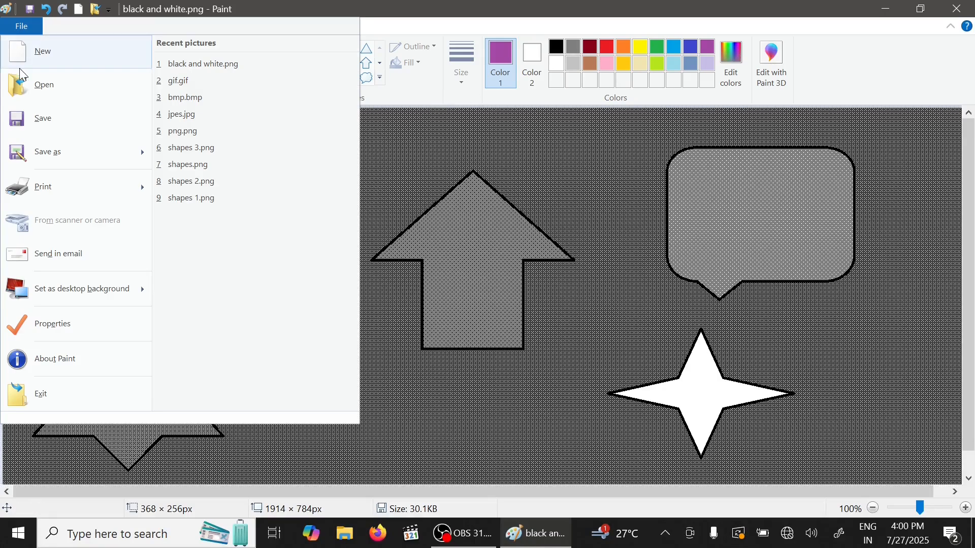
click(87, 358)
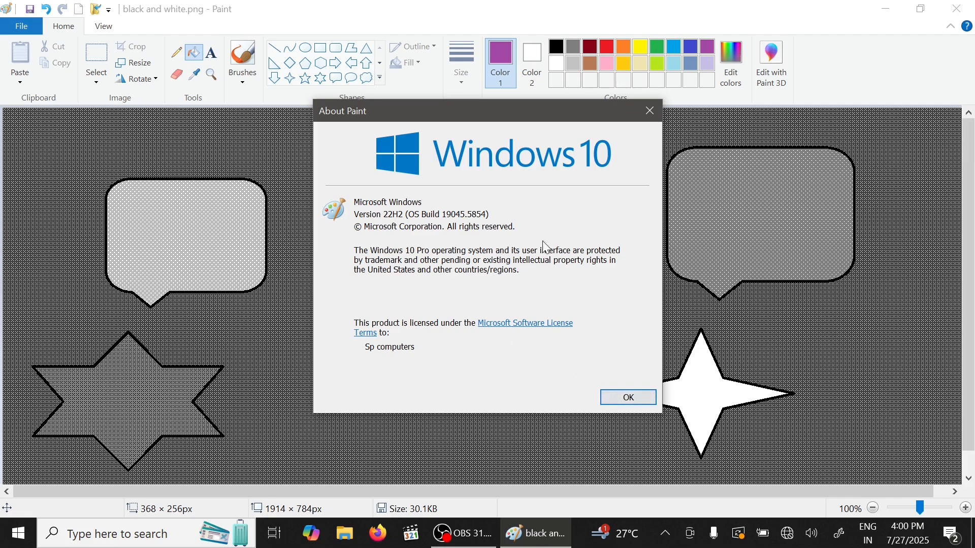
click(627, 398)
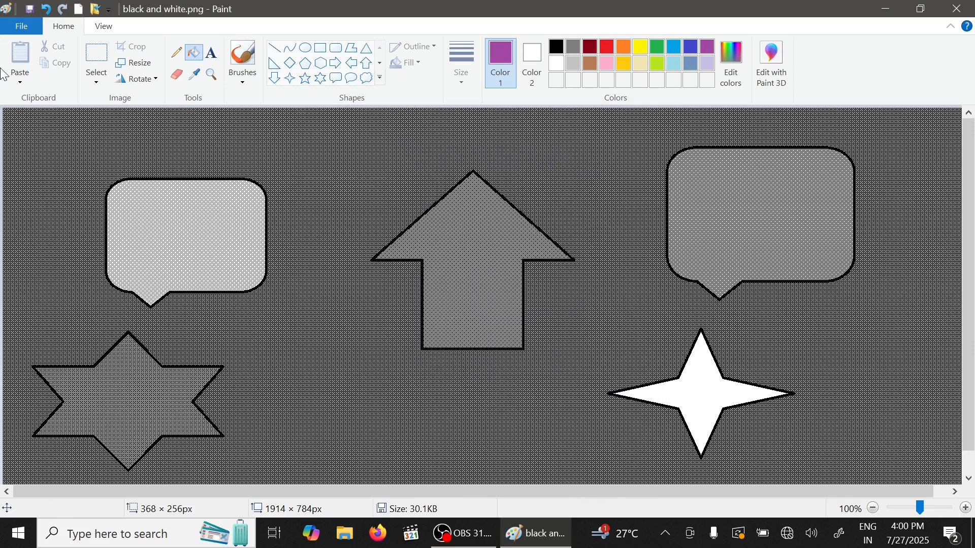
- Exit Paint and start it again from the desktop with a blank canvas
click(23, 25)
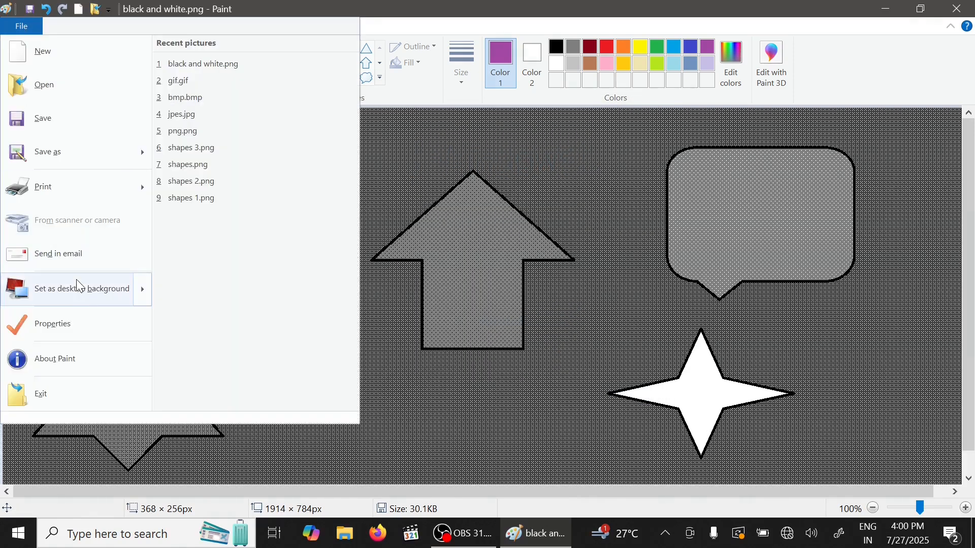
click(91, 399)
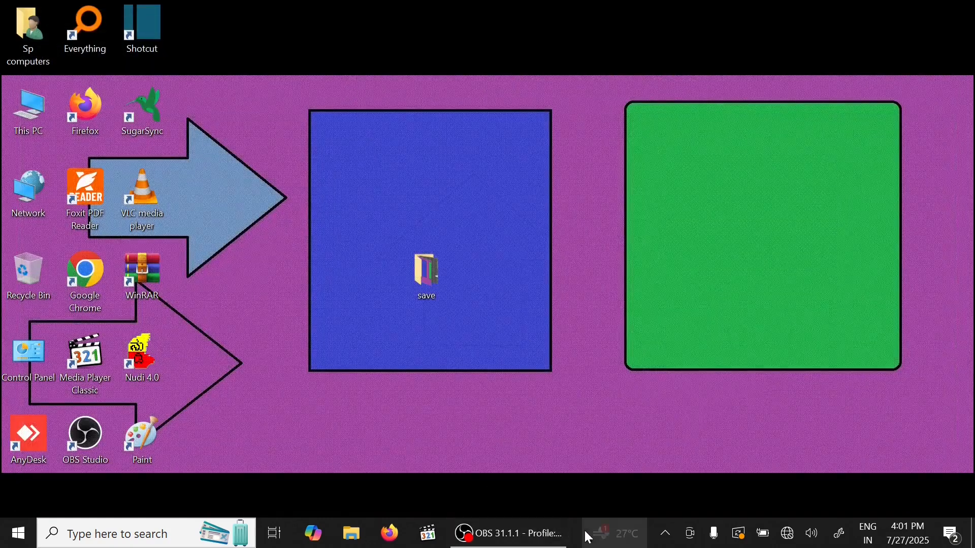
double_click(144, 440)
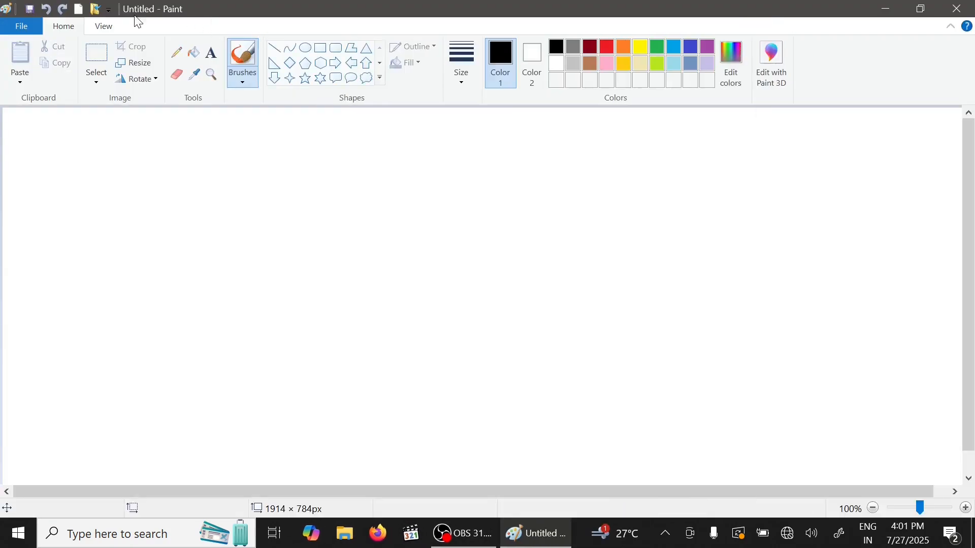
click(104, 26)
click(27, 26)
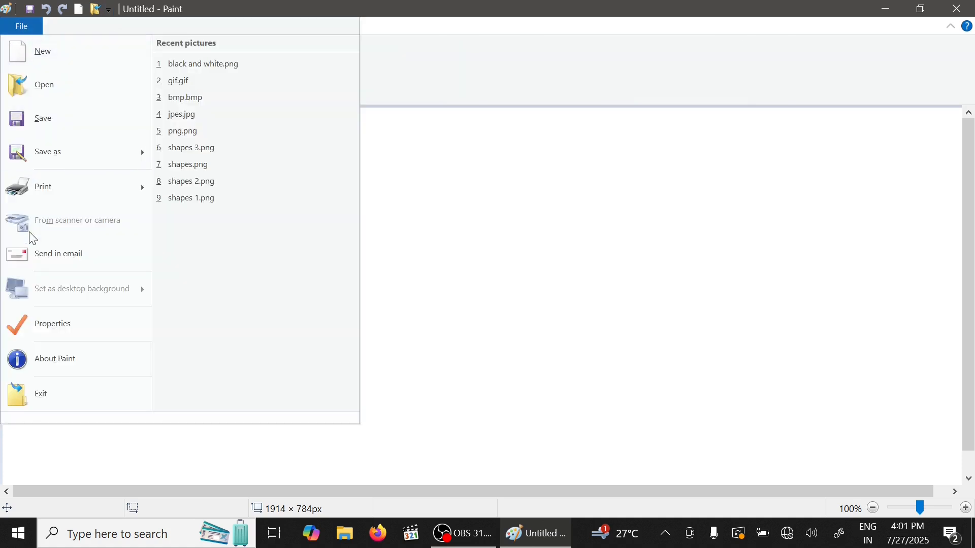